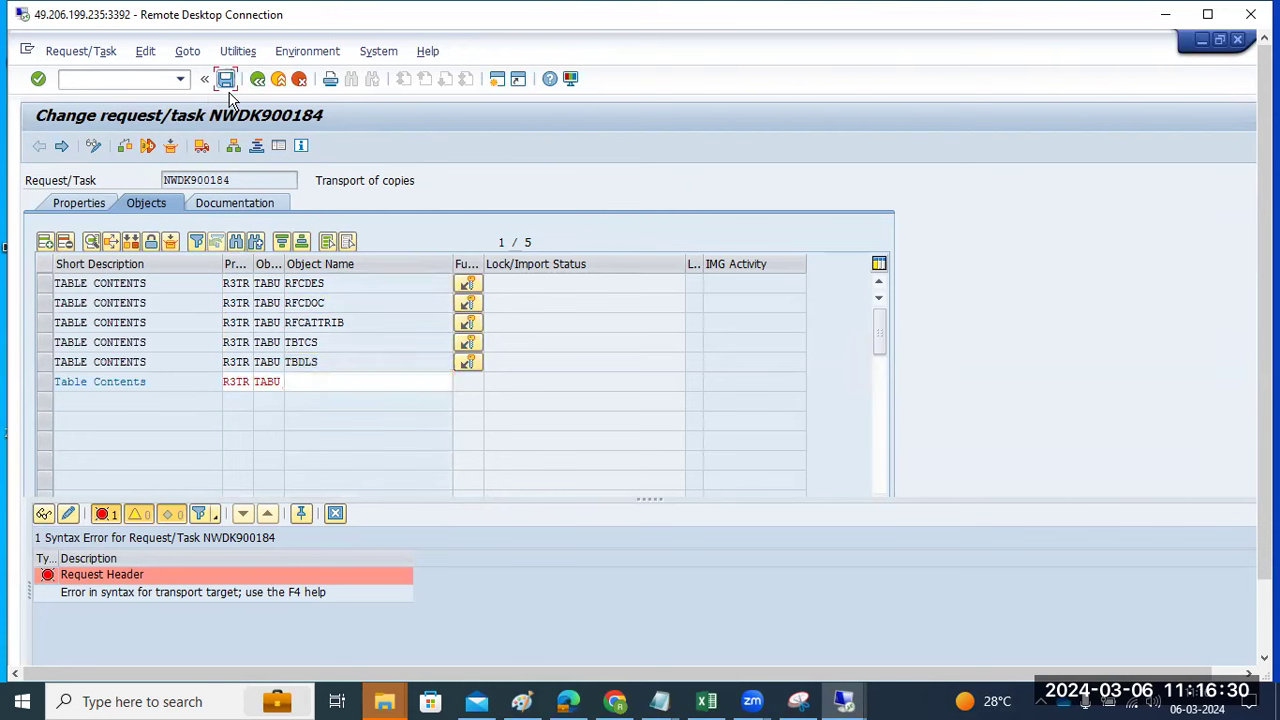
# - Select the empty new table-contents row in request NWDK900184's object list
pyautogui.click(45, 384)
# - Save request NWDK900184's object list, confirming past the check errors twice
pyautogui.hotkey('ctrl', 's')
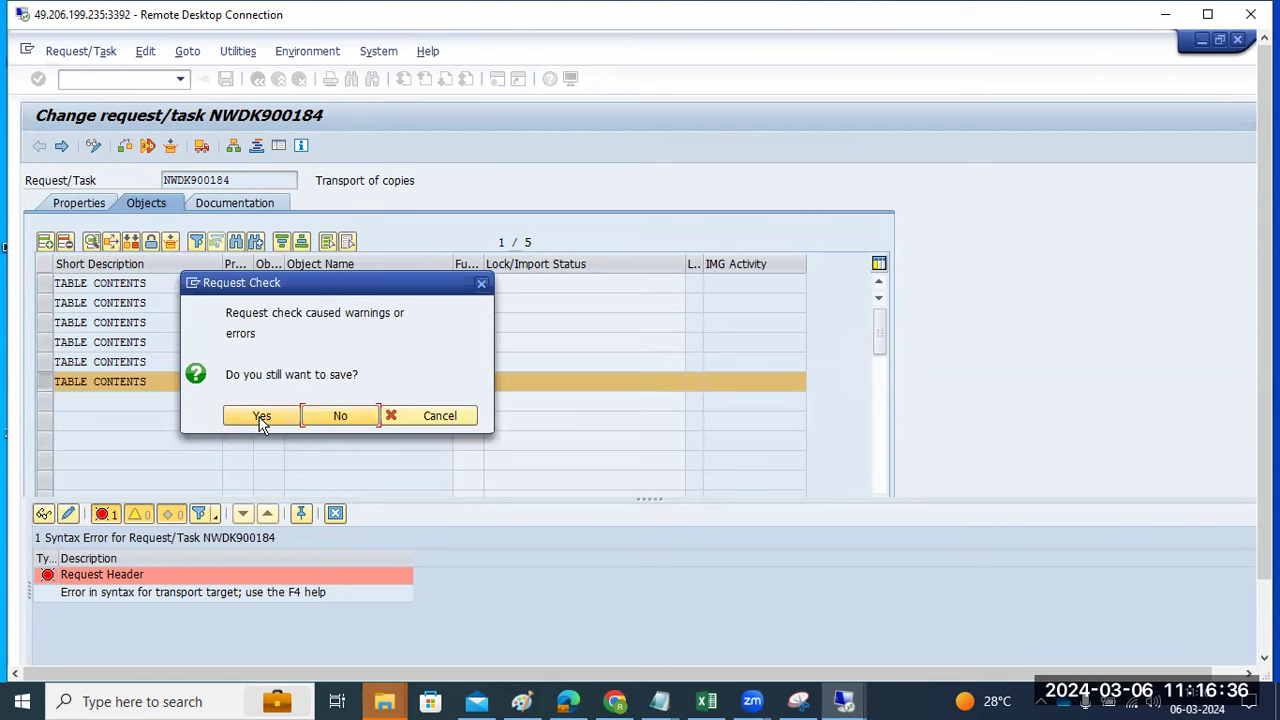
pyautogui.click(261, 416)
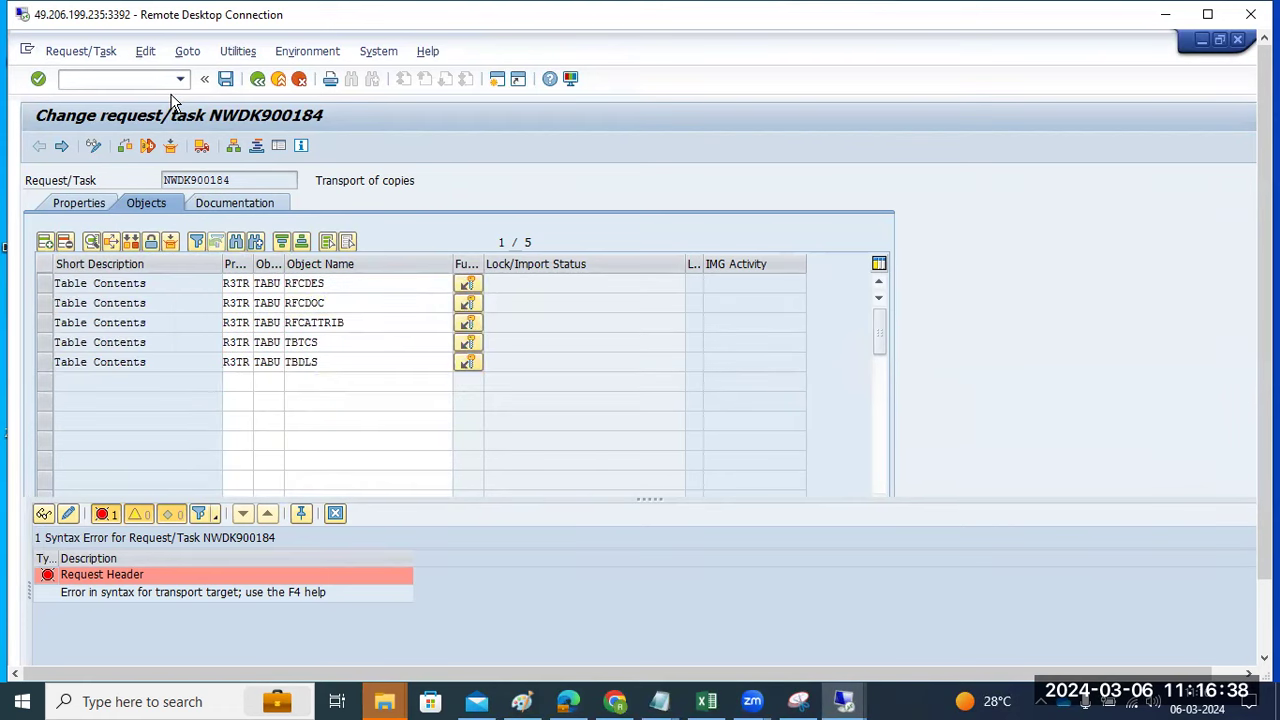
pyautogui.hotkey('ctrl', 's')
pyautogui.click(254, 415)
# - Try releasing NWDK900184, dismiss the release-not-possible message, and go back to Easy Access
pyautogui.click(258, 80)
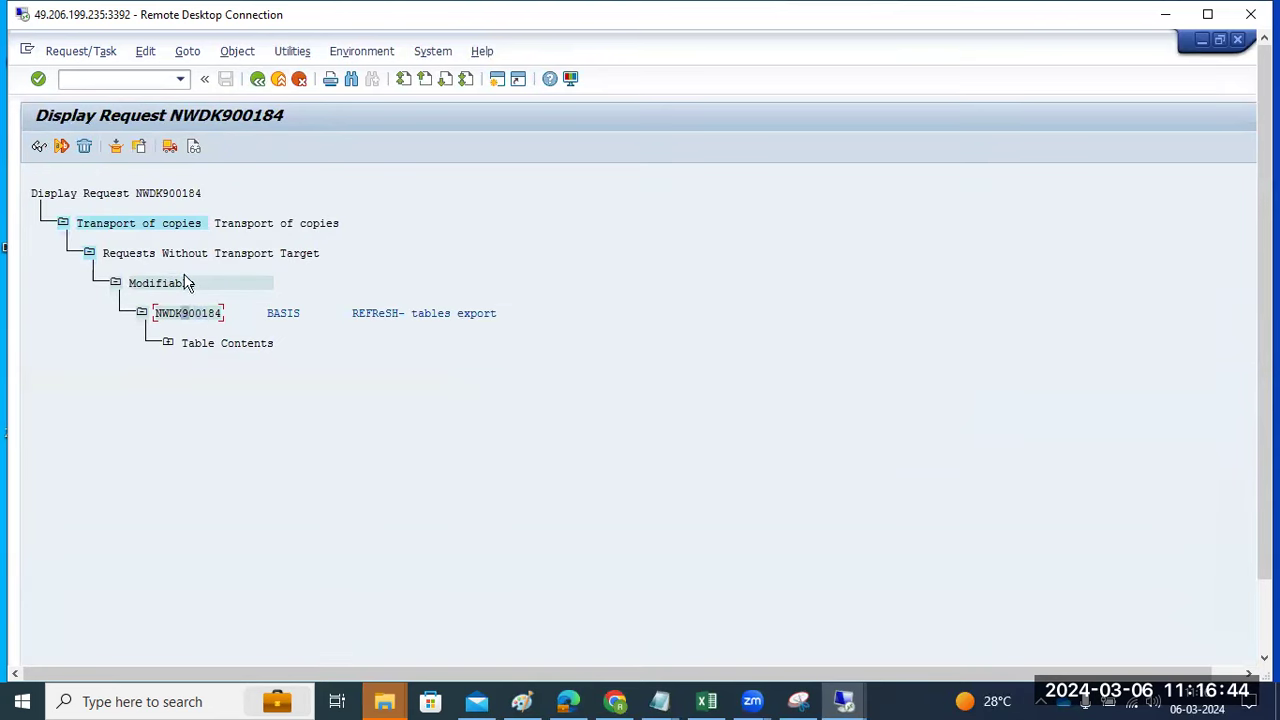
pyautogui.click(170, 148)
pyautogui.click(457, 479)
pyautogui.click(257, 78)
pyautogui.click(257, 78)
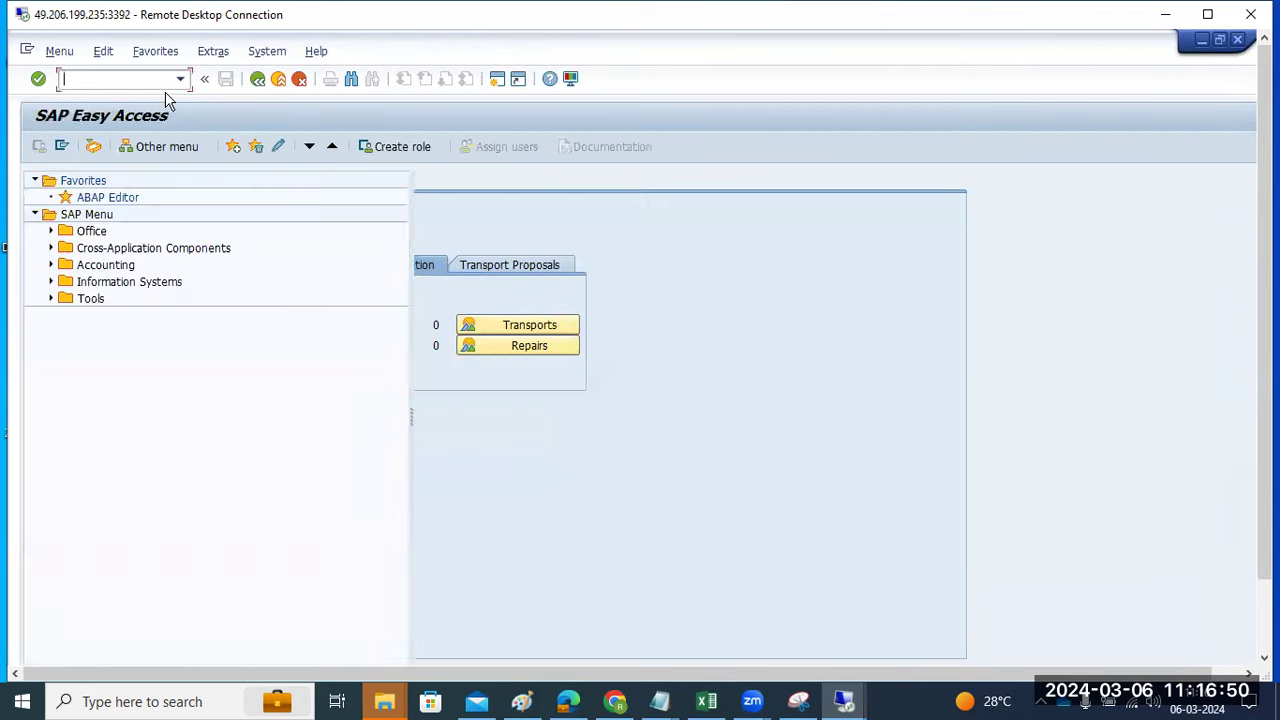
pyautogui.write('smlg')
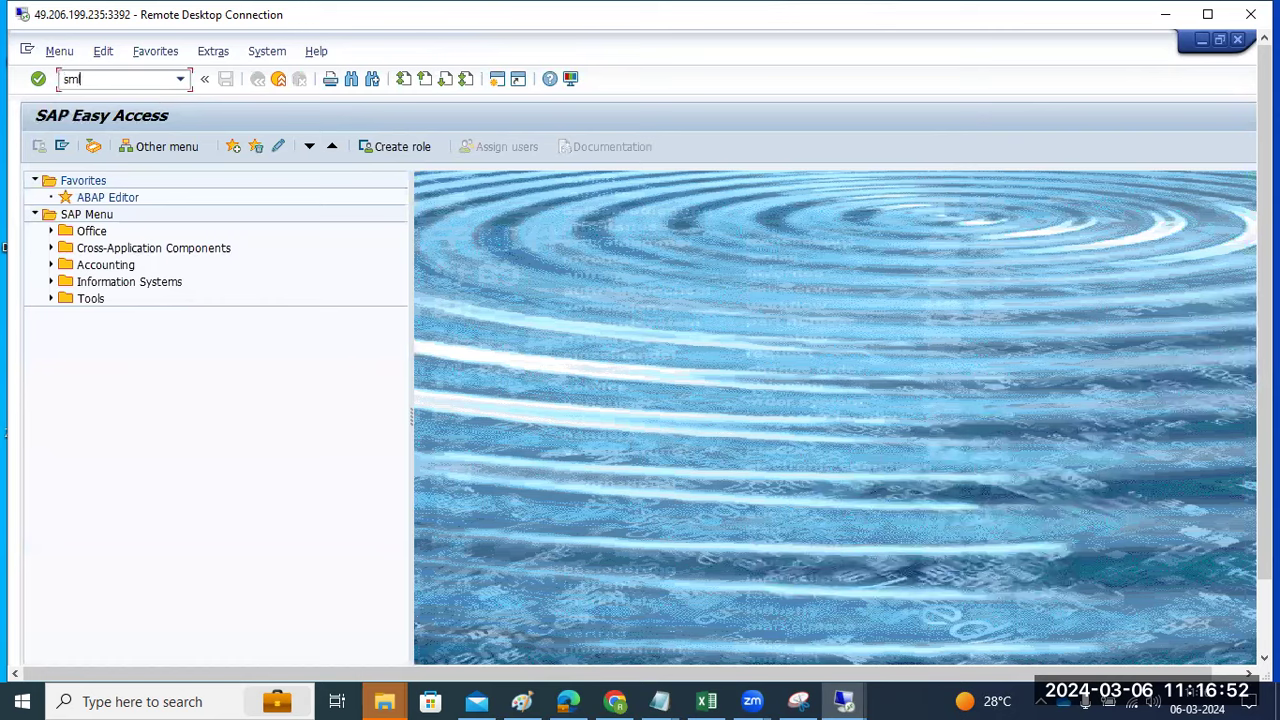
pyautogui.press('Return')
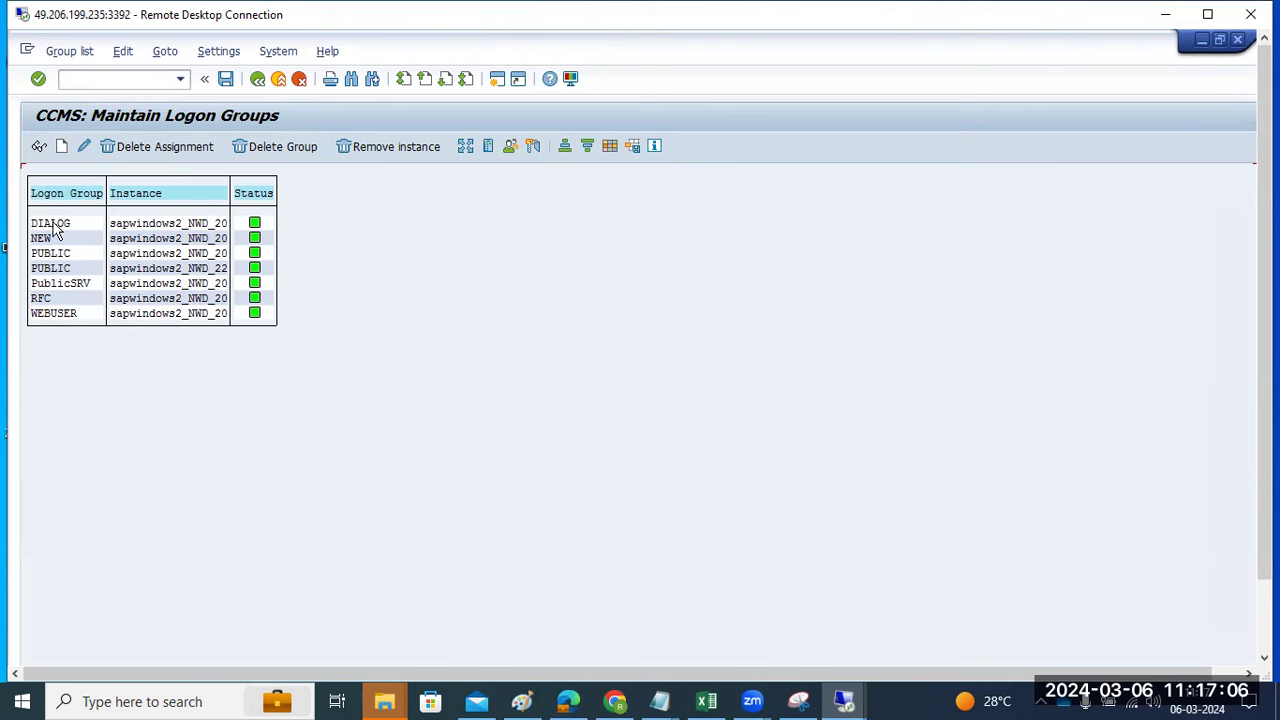
pyautogui.click(796, 700)
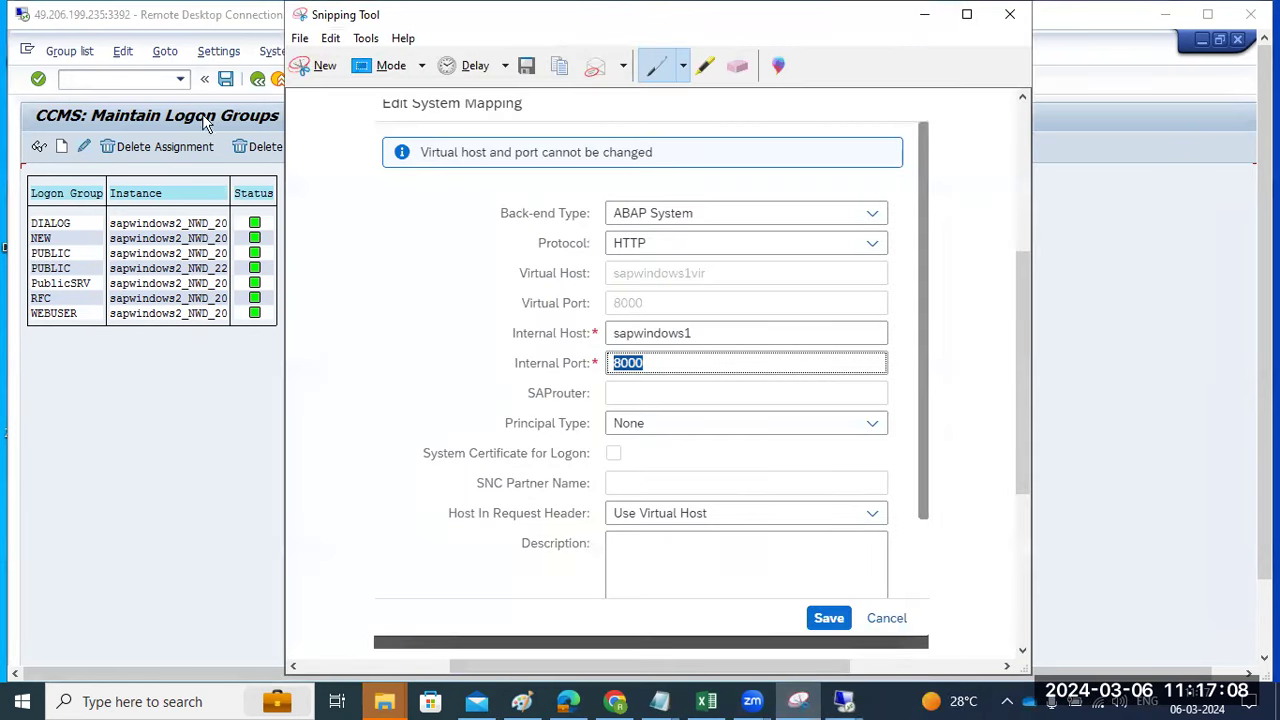
pyautogui.click(318, 65)
pyautogui.moveTo(14, 100); pyautogui.dragTo(380, 335)
pyautogui.click(705, 468)
pyautogui.press('F3')
pyautogui.write('rz12')
pyautogui.press('Return')
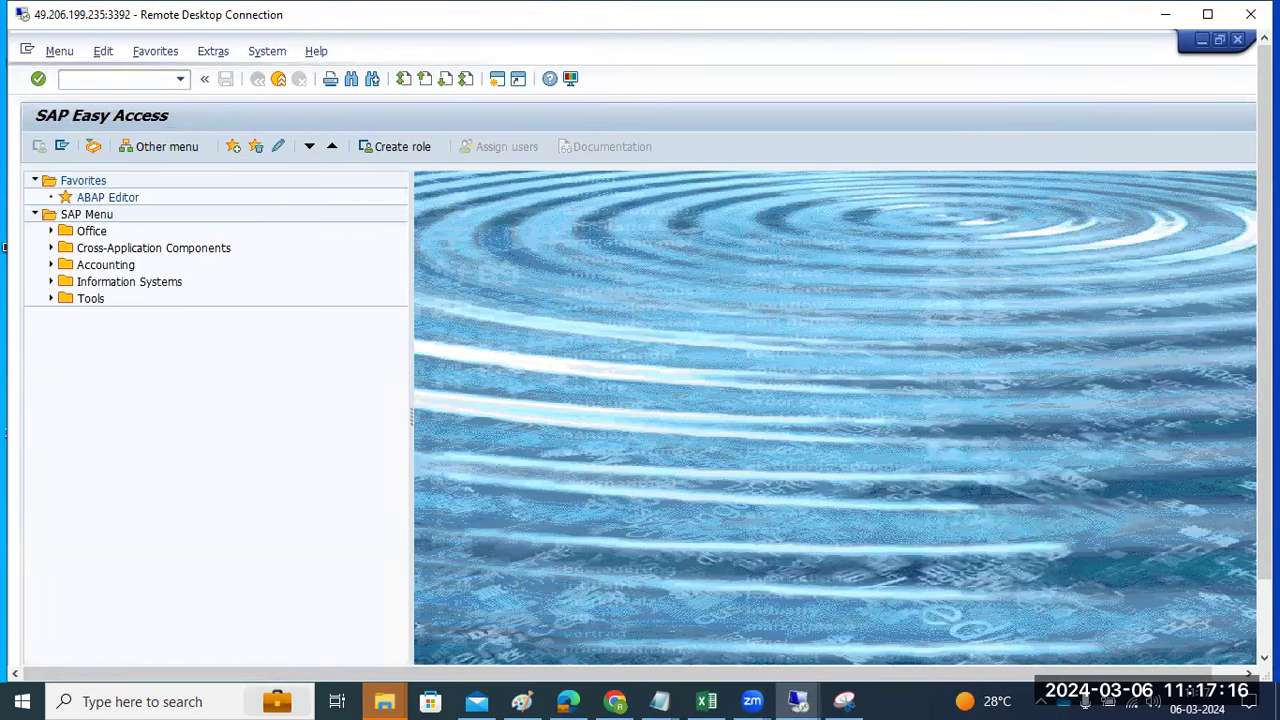
pyautogui.press('F3')
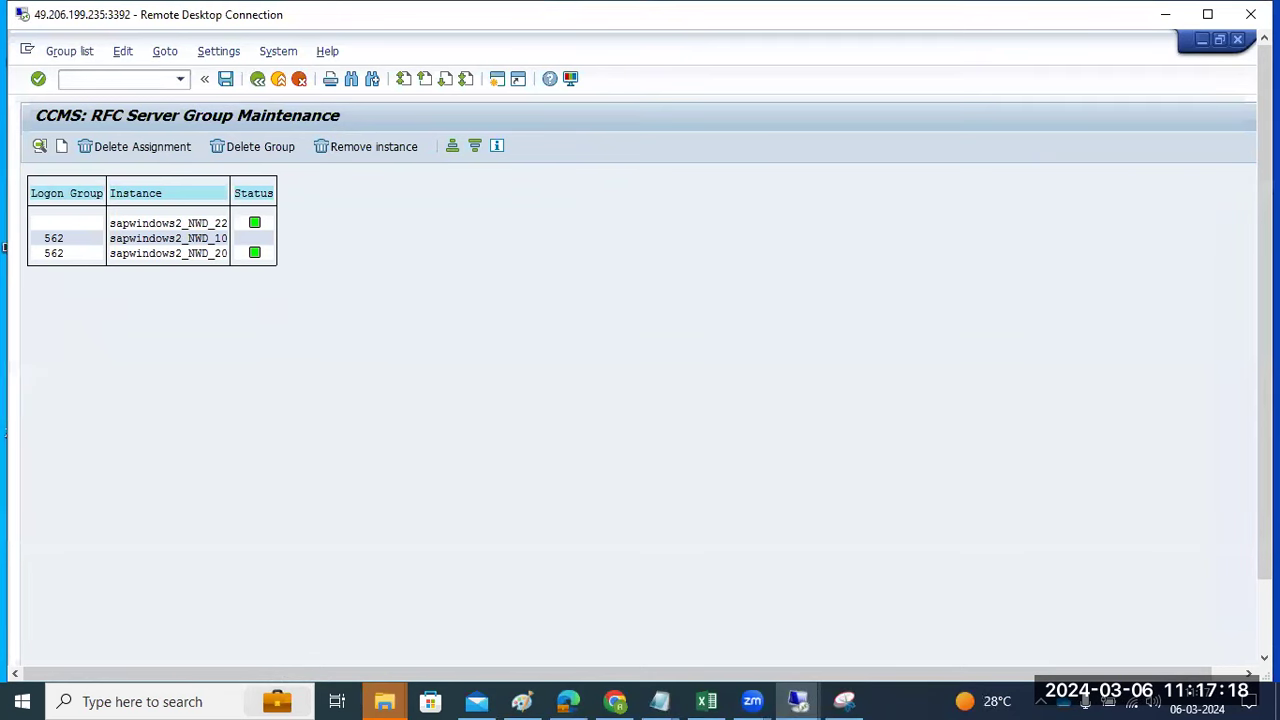
pyautogui.write('s')
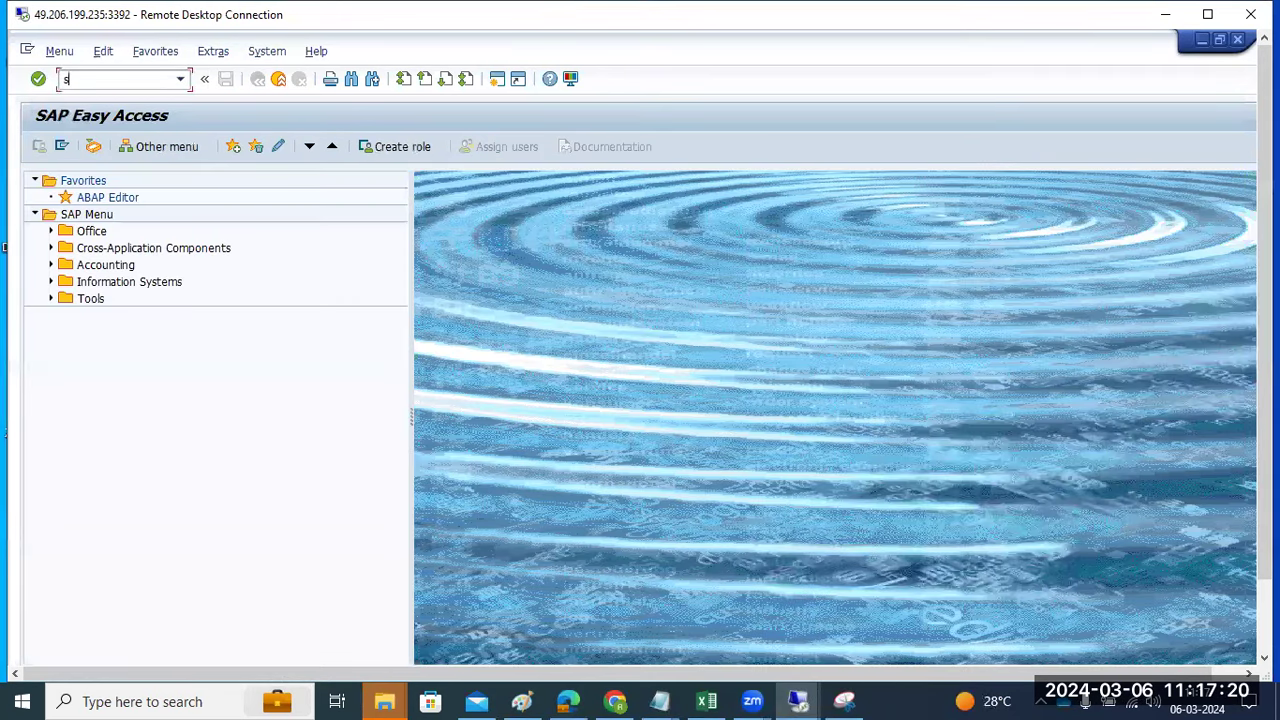
pyautogui.write('mqs')
pyautogui.press('Return')
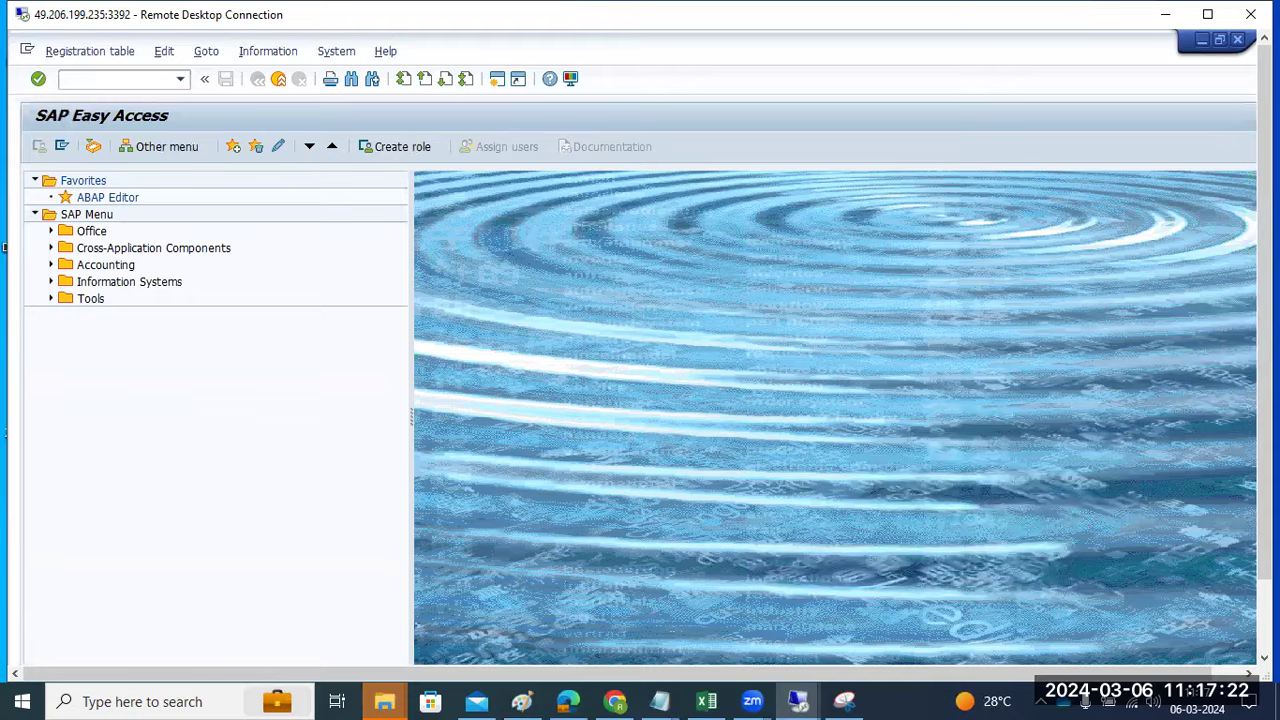
pyautogui.click(257, 79)
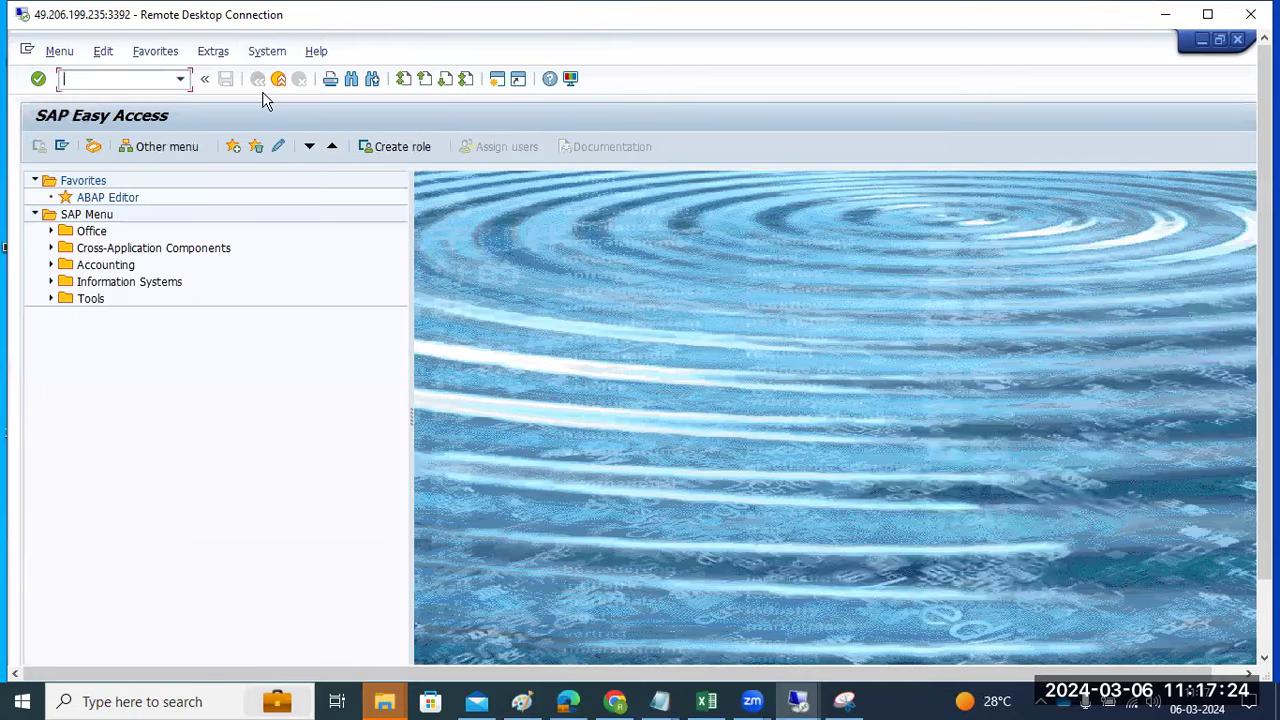
pyautogui.write('smqs')
pyautogui.press('Return')
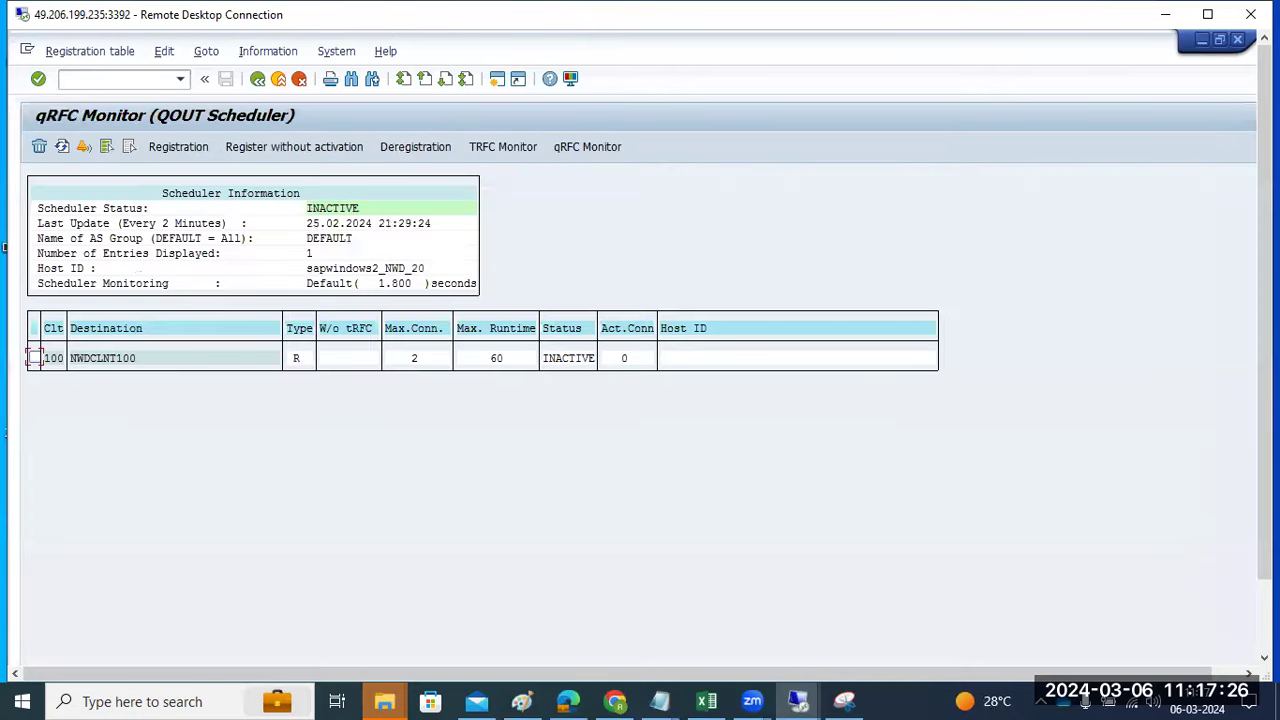
pyautogui.click(257, 79)
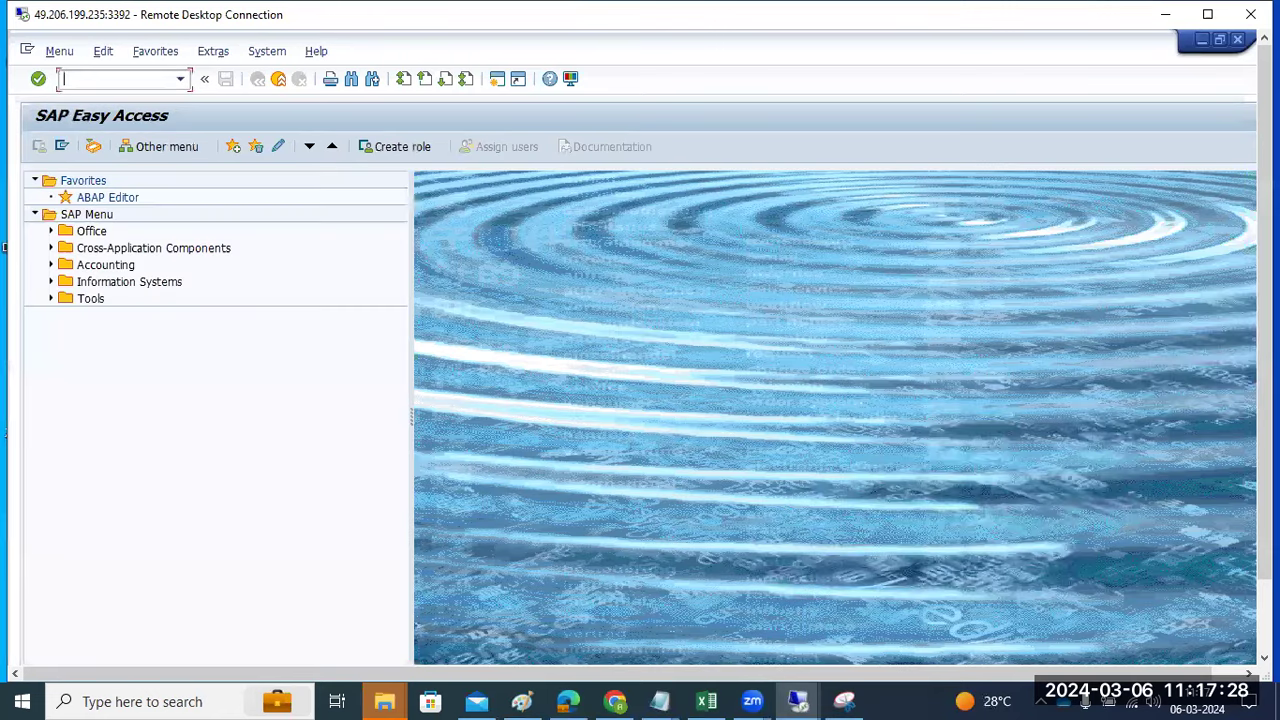
# - Run STRUST and inspect the System PSE's self-signed CN=NWD certificate subject, then bring Paint forward
pyautogui.write('sm')
pyautogui.write('strustss')
pyautogui.press('Return')
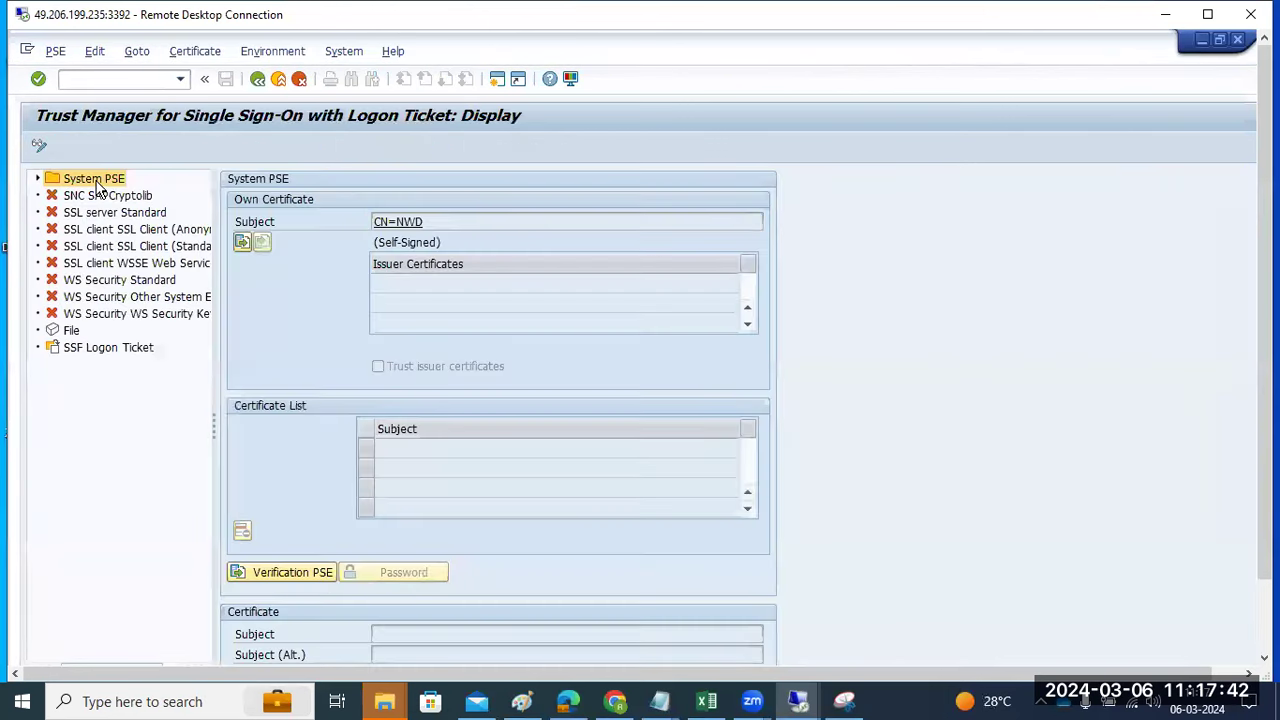
pyautogui.click(46, 179)
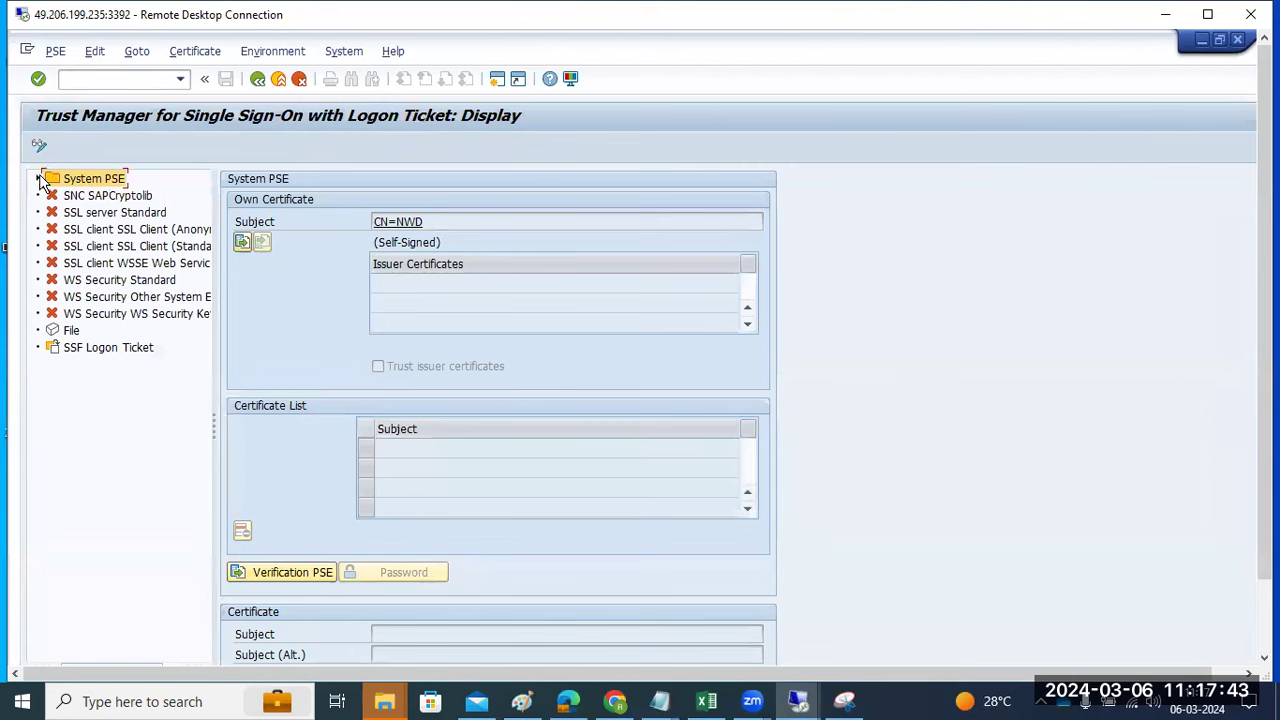
pyautogui.click(400, 224)
pyautogui.click(521, 701)
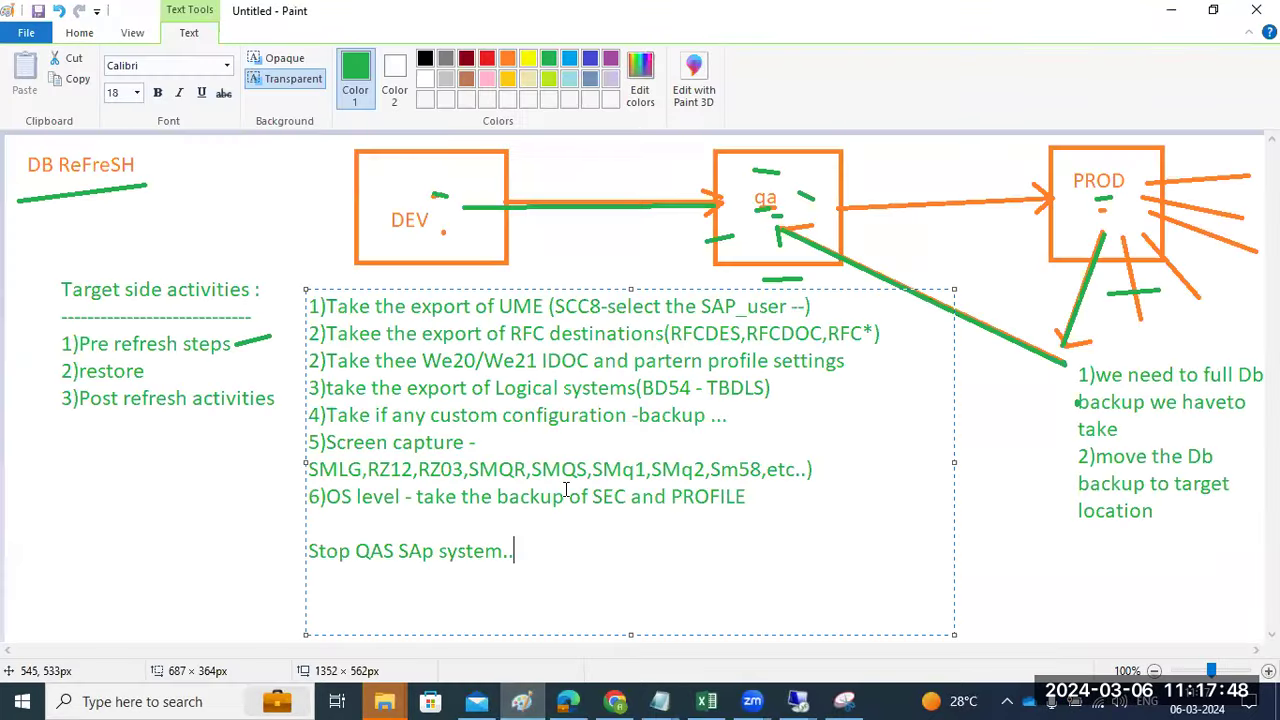
# - Add '7)Certificates export' as a new line after step 6, followed by a blank line
pyautogui.click(753, 497)
pyautogui.press('Return')
pyautogui.write('7)Certificate')
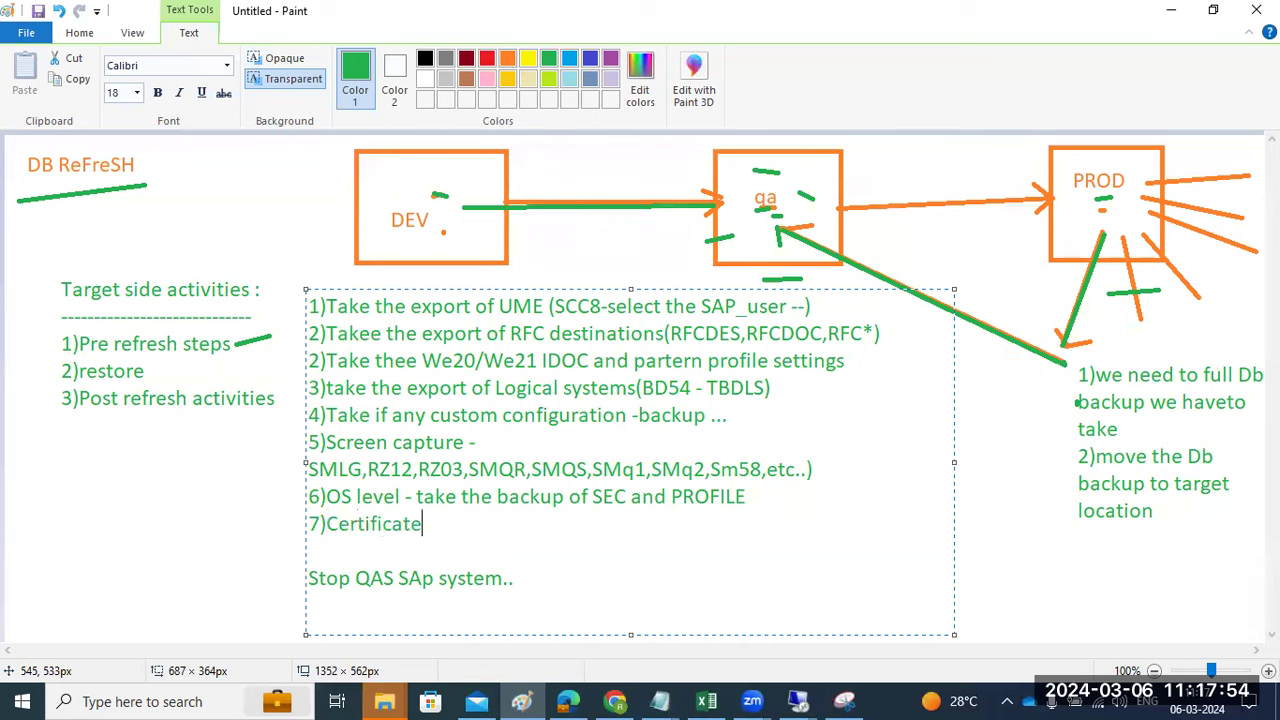
pyautogui.write('s export')
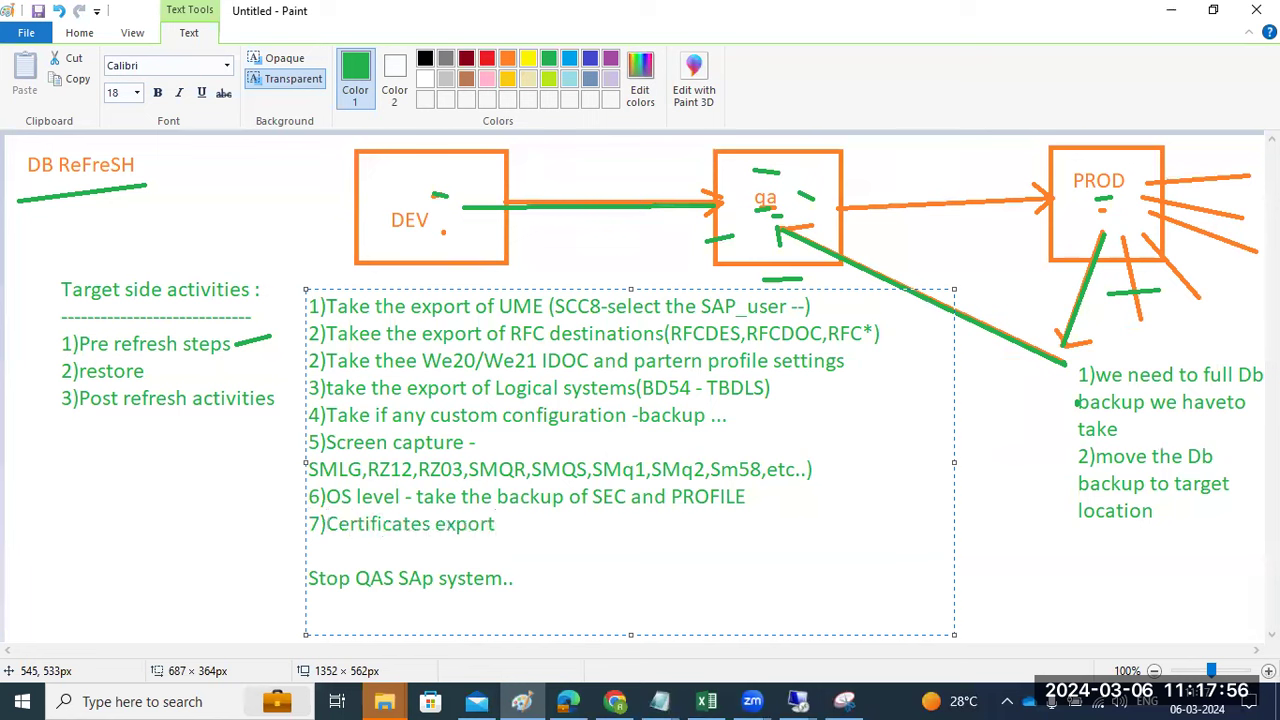
pyautogui.press('Return')
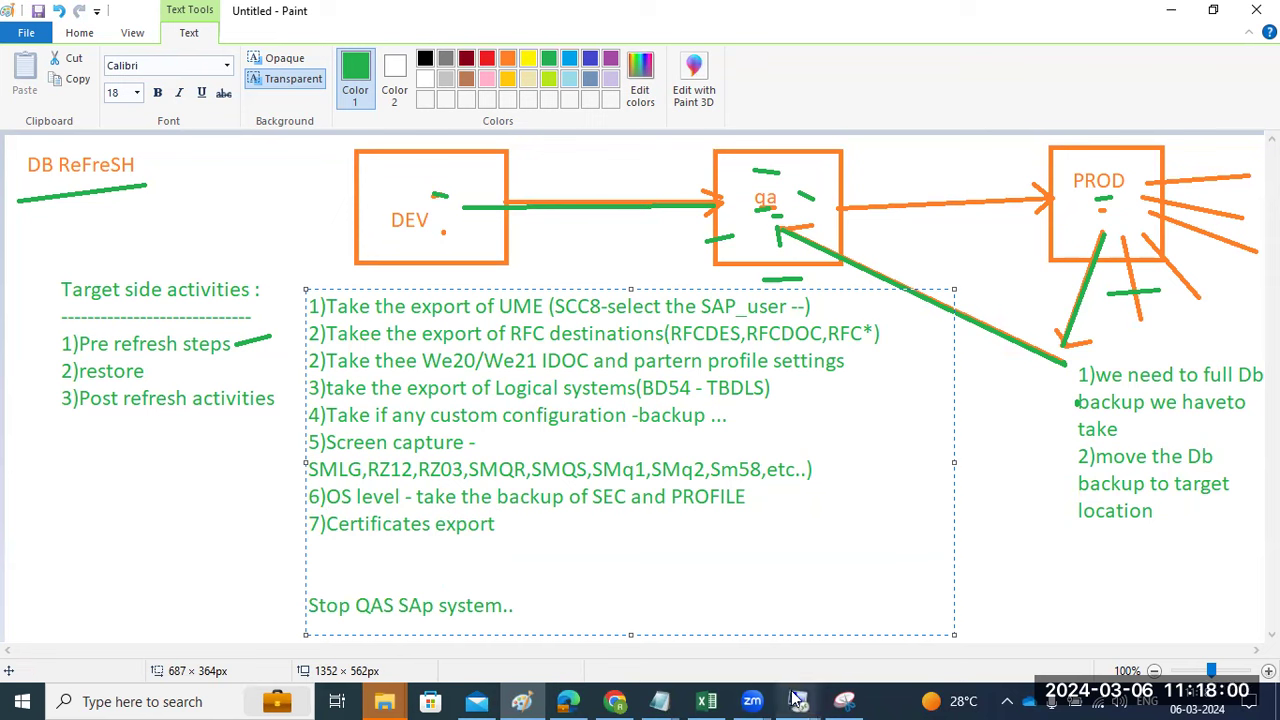
# - Highlight the export, IDOC, logical-systems and custom-configuration backup steps in the notes
pyautogui.moveTo(797, 699)
pyautogui.moveTo(422, 308); pyautogui.dragTo(443, 310)
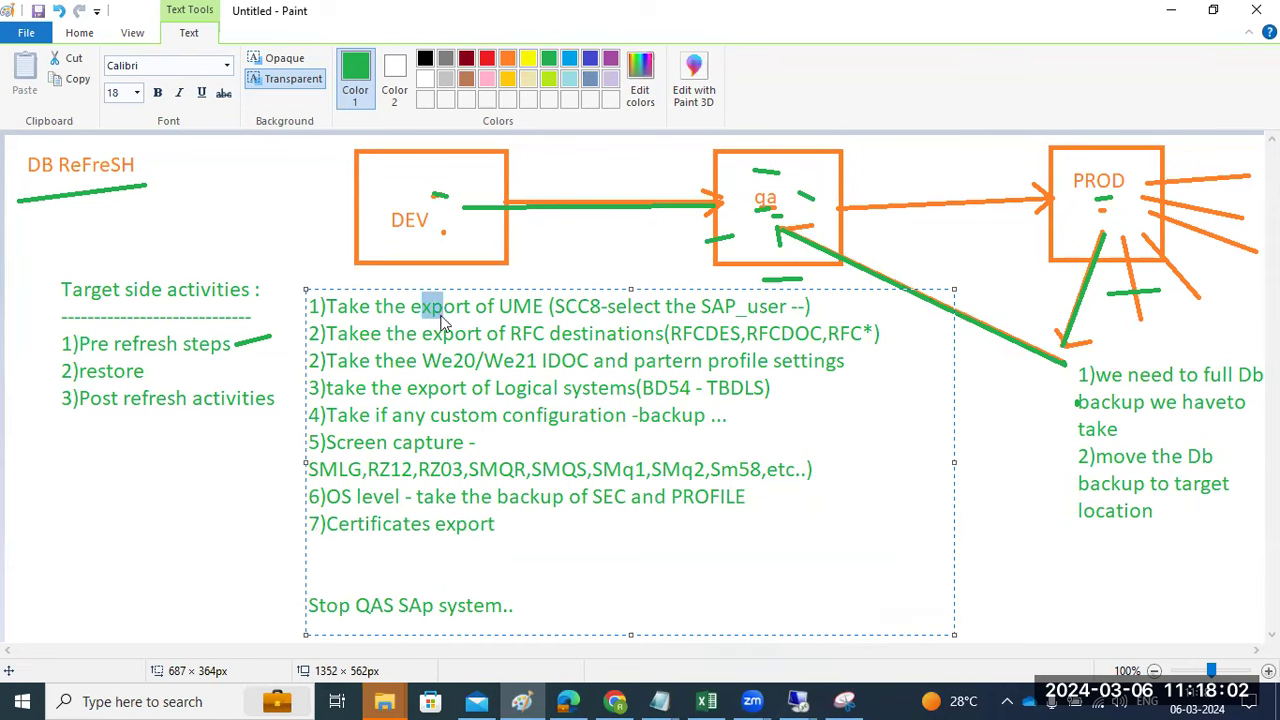
pyautogui.moveTo(452, 361); pyautogui.dragTo(586, 364)
pyautogui.moveTo(516, 389)
pyautogui.mouseDown()
pyautogui.moveTo(552, 390)
pyautogui.moveTo(541, 390)
pyautogui.mouseUp()
pyautogui.moveTo(393, 415); pyautogui.dragTo(461, 412)
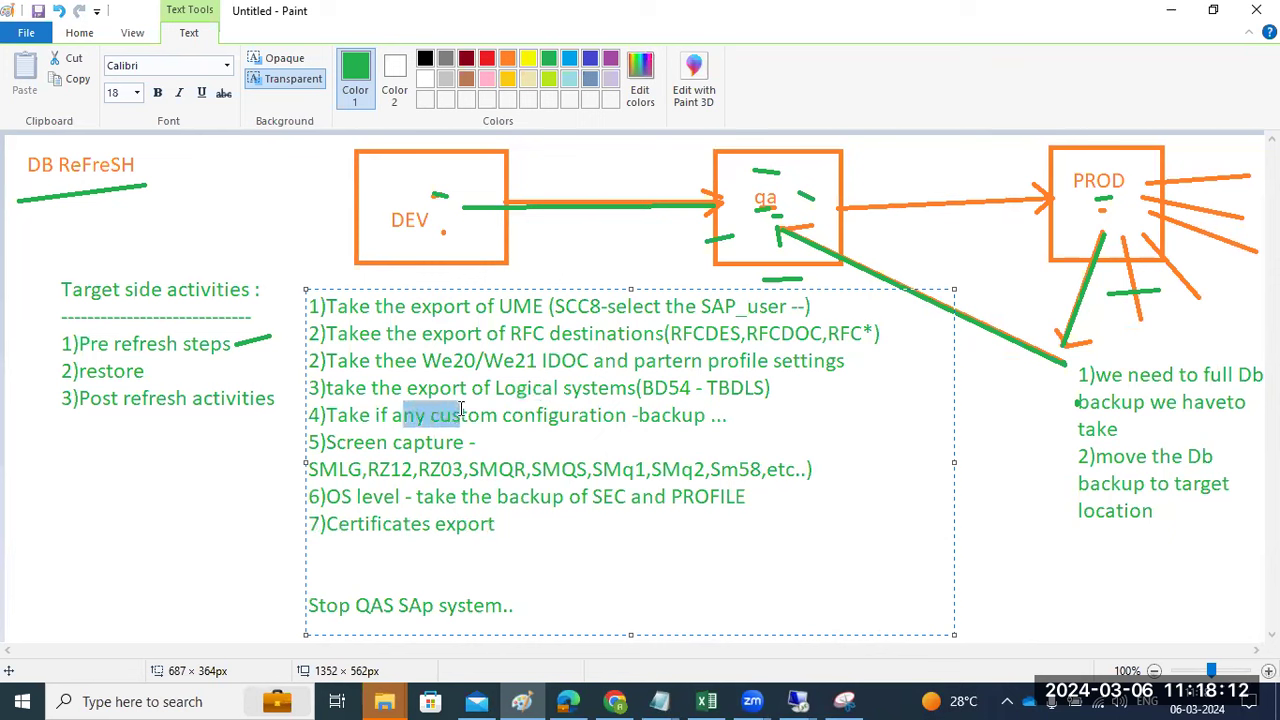
pyautogui.click(797, 410)
pyautogui.write('Z')
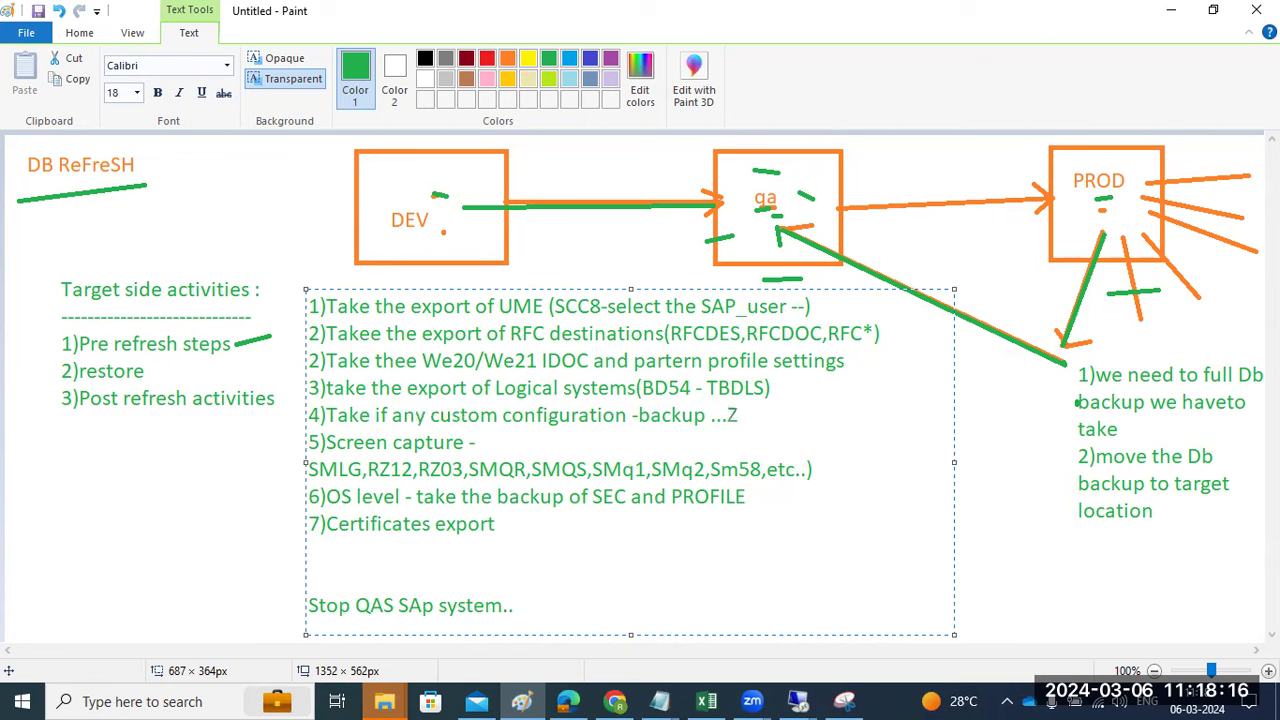
pyautogui.press('BackSpace')
# - Return to the SAP session and review the Trust Manager's PSE menu actions
pyautogui.moveTo(798, 701)
pyautogui.click(699, 610)
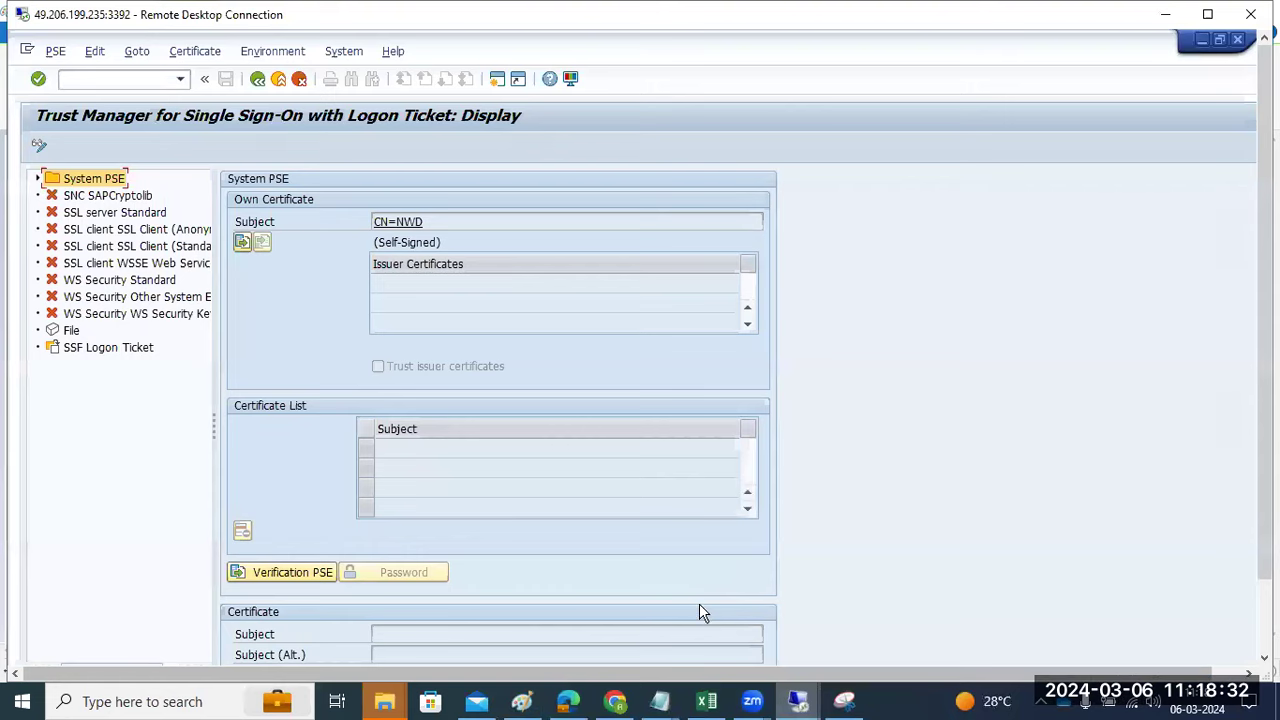
pyautogui.click(55, 51)
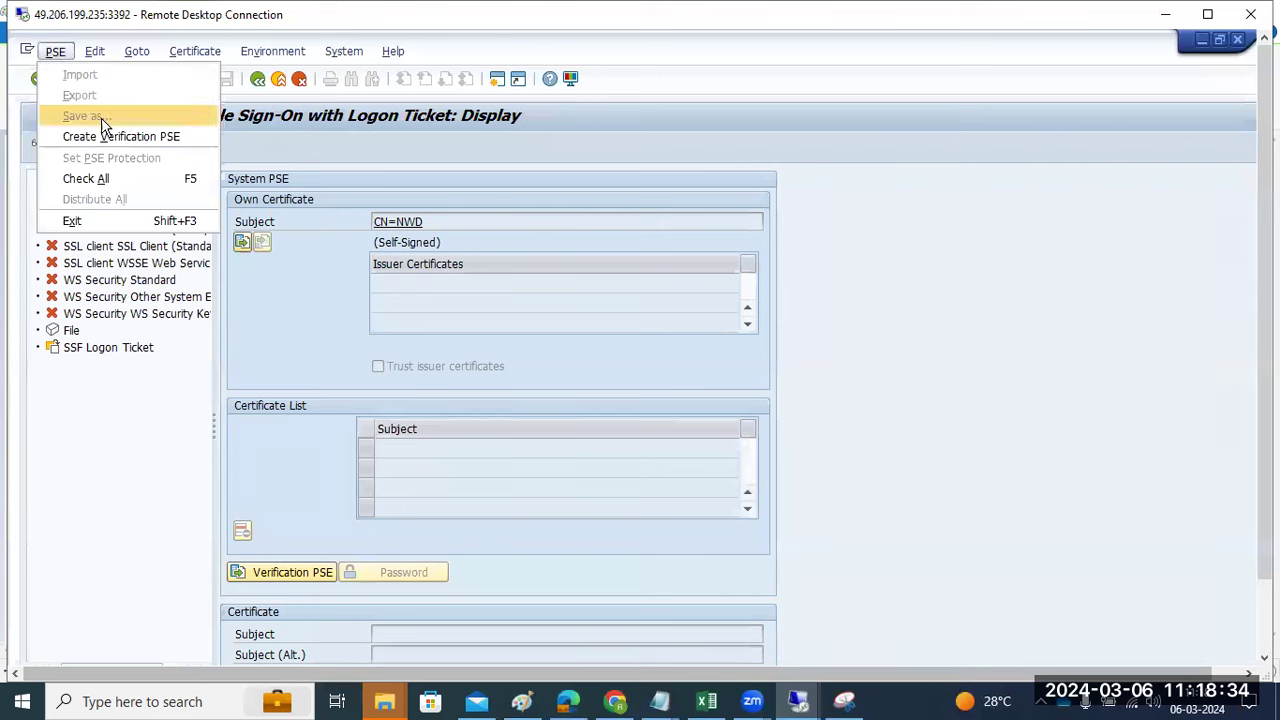
pyautogui.click(365, 340)
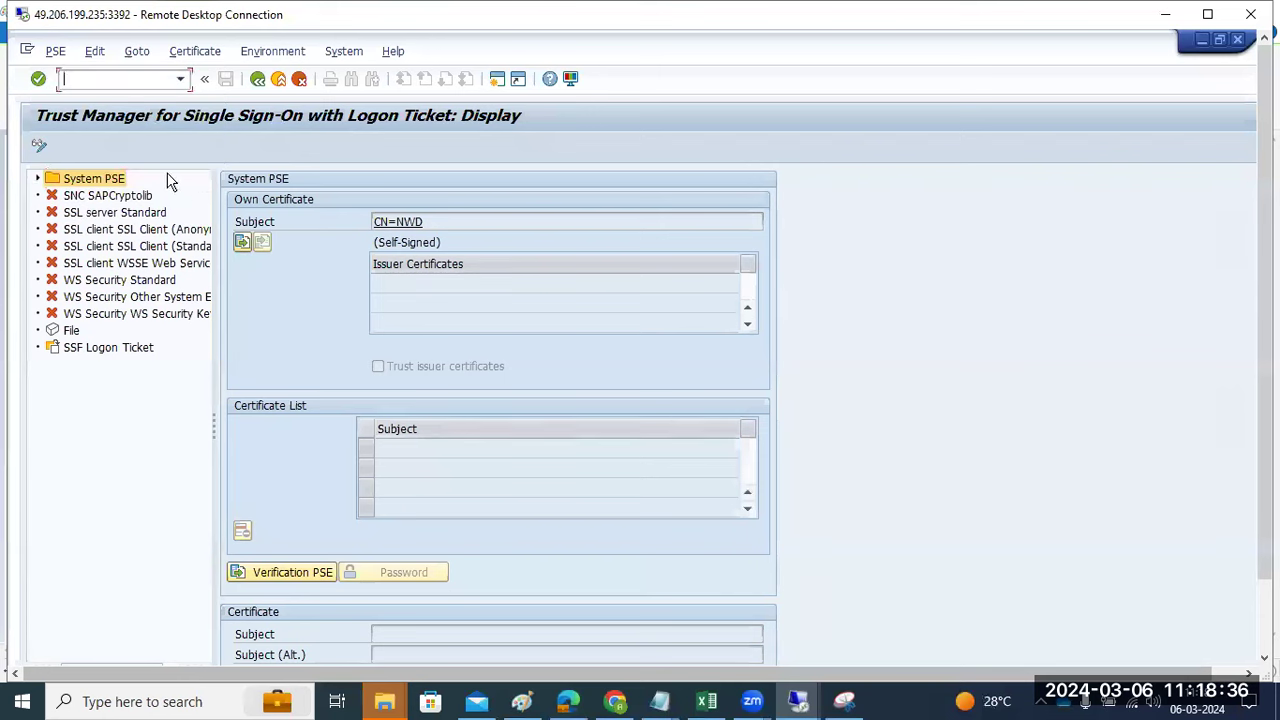
# - Put Trust Manager in change mode, recheck the PSE menu, then leave and enter a new transaction
pyautogui.click(40, 145)
pyautogui.click(54, 56)
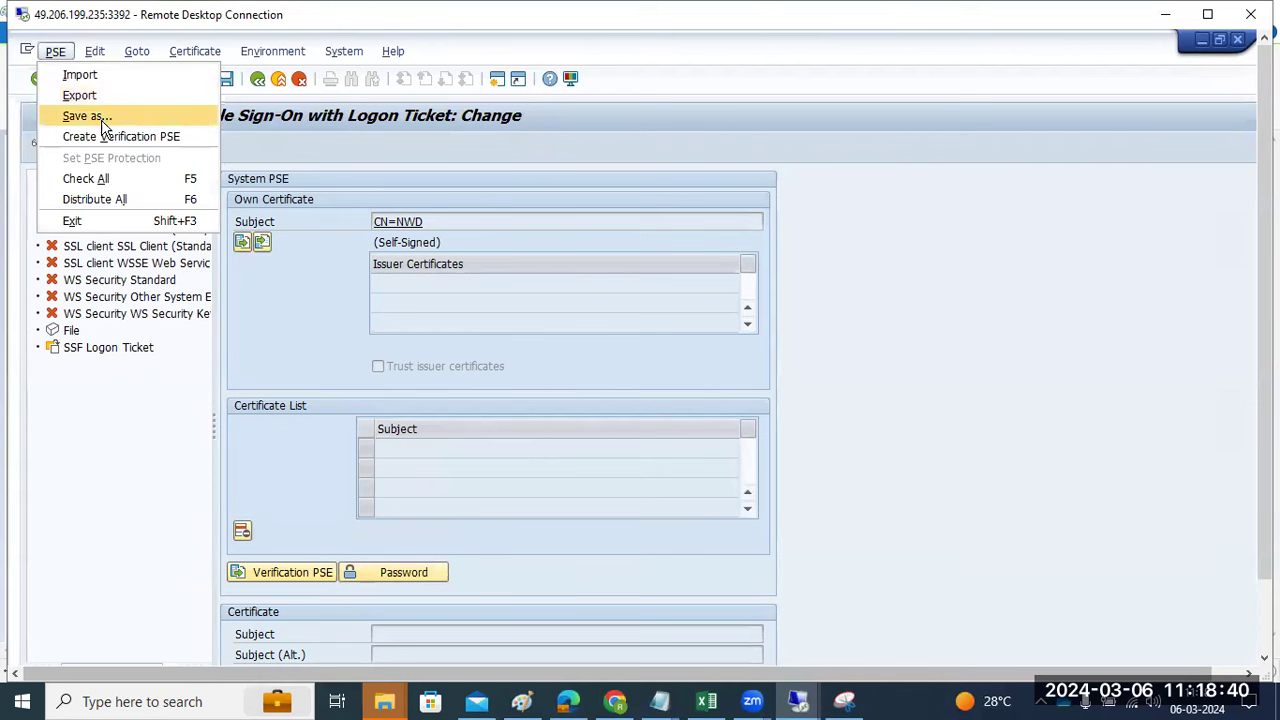
pyautogui.click(257, 82)
pyautogui.write('strust')
pyautogui.press('Return')
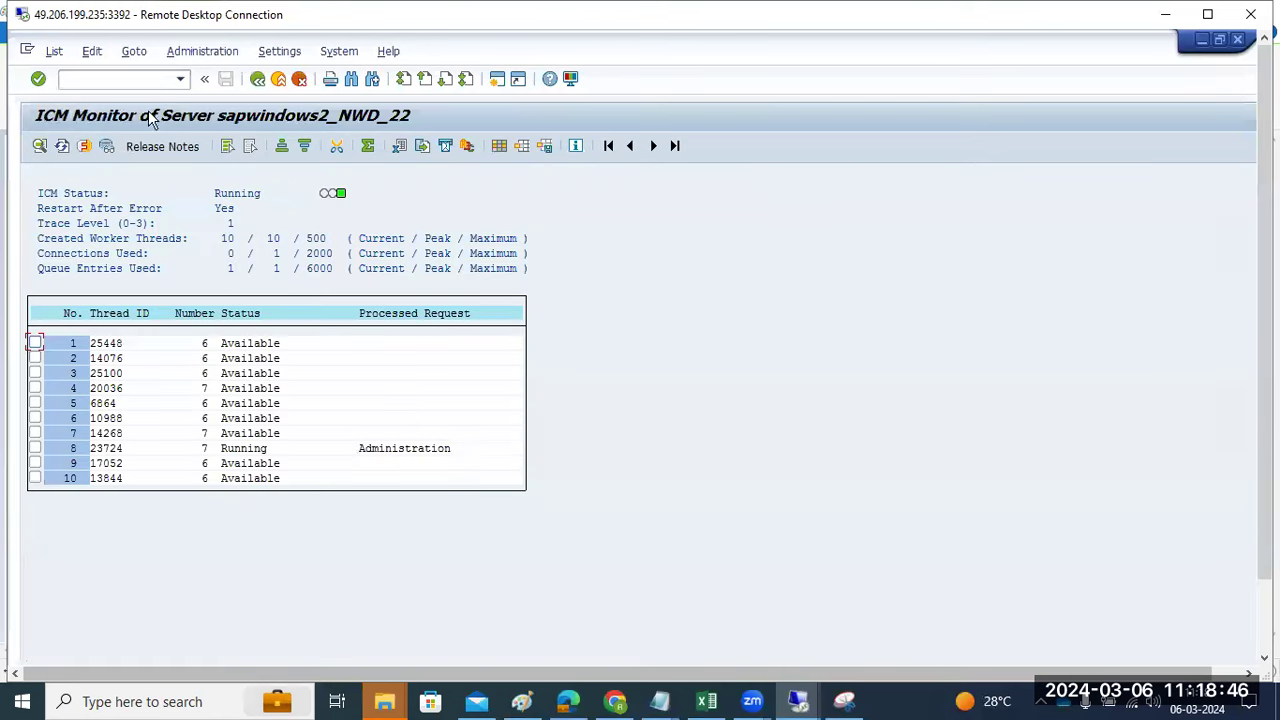
# - View the active ICM services list, then go back twice to SAP Easy Access
pyautogui.click(84, 146)
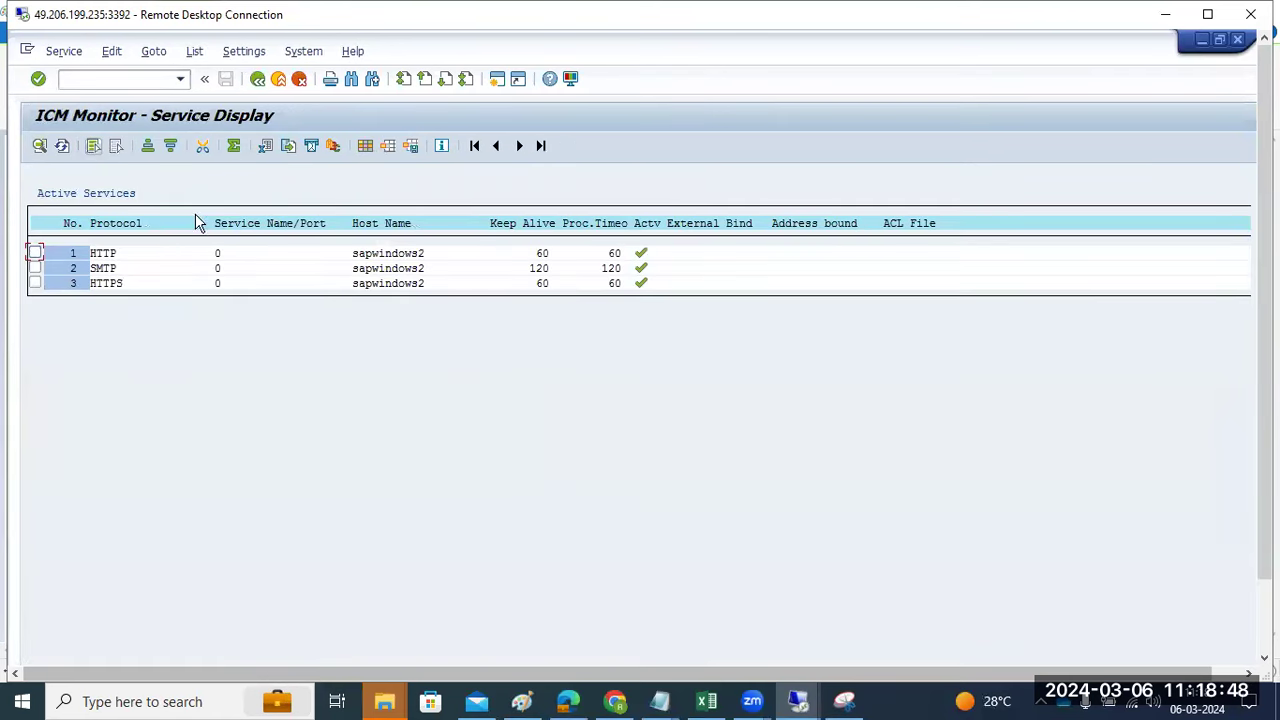
pyautogui.click(262, 90)
pyautogui.click(262, 90)
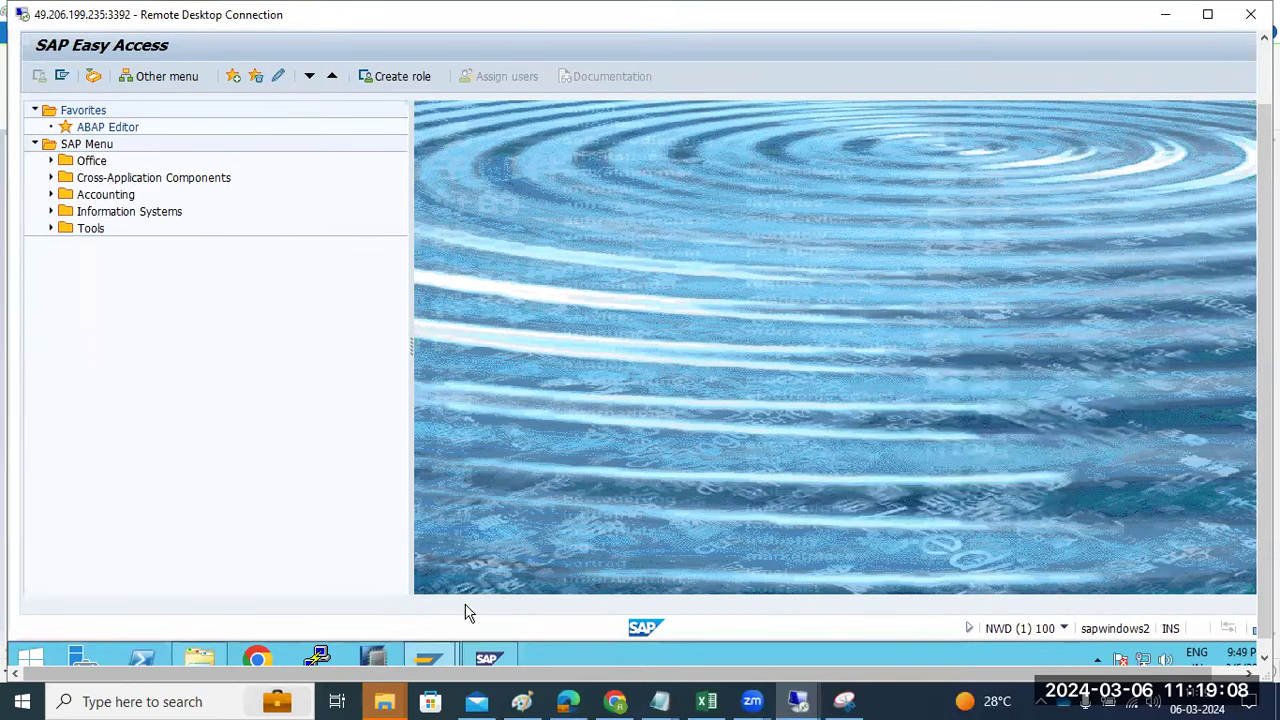
# - In SAP MMC, begin stopping the ECD and NWD systems but cancel both
pyautogui.click(487, 658)
pyautogui.rightClick(96, 141)
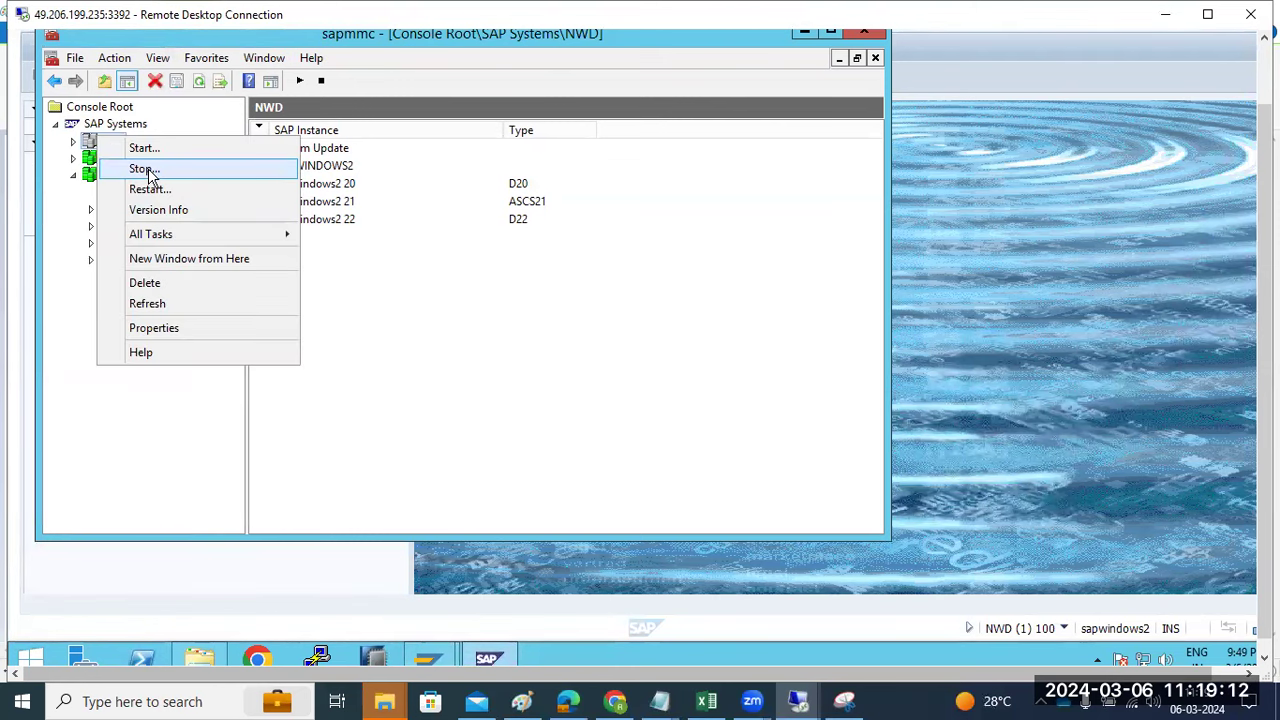
pyautogui.click(147, 170)
pyautogui.click(518, 492)
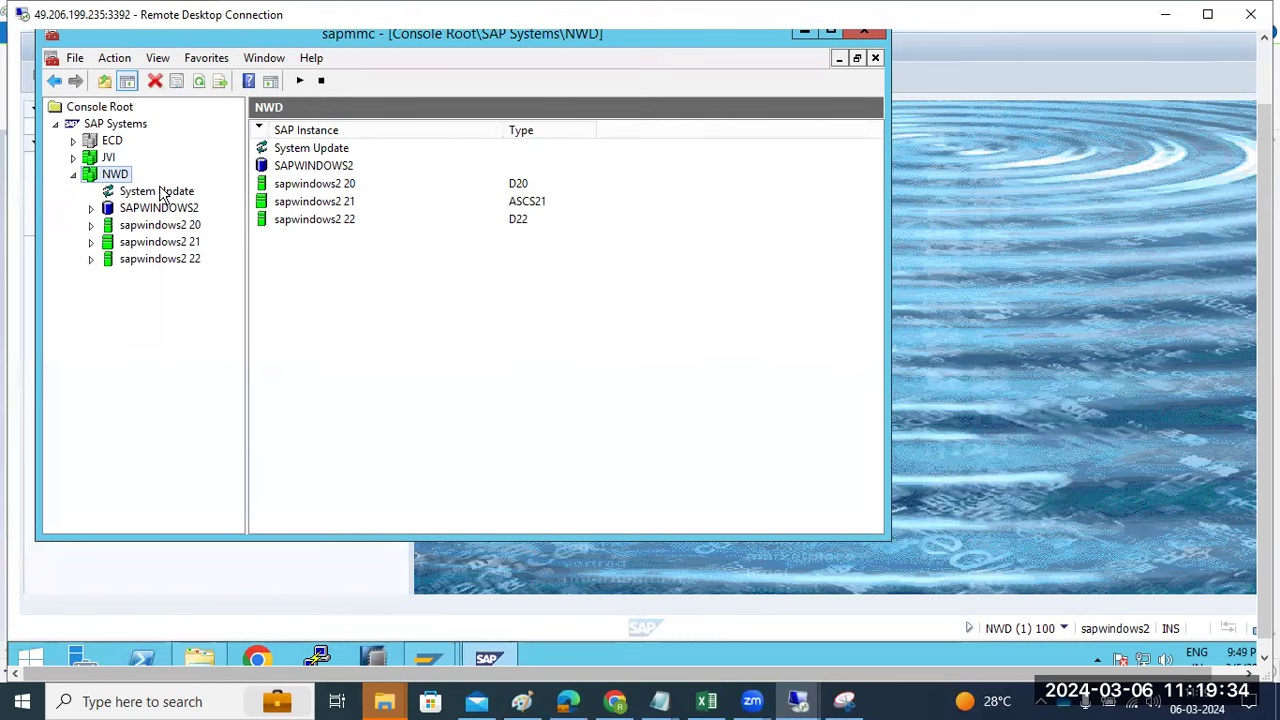
pyautogui.rightClick(118, 174)
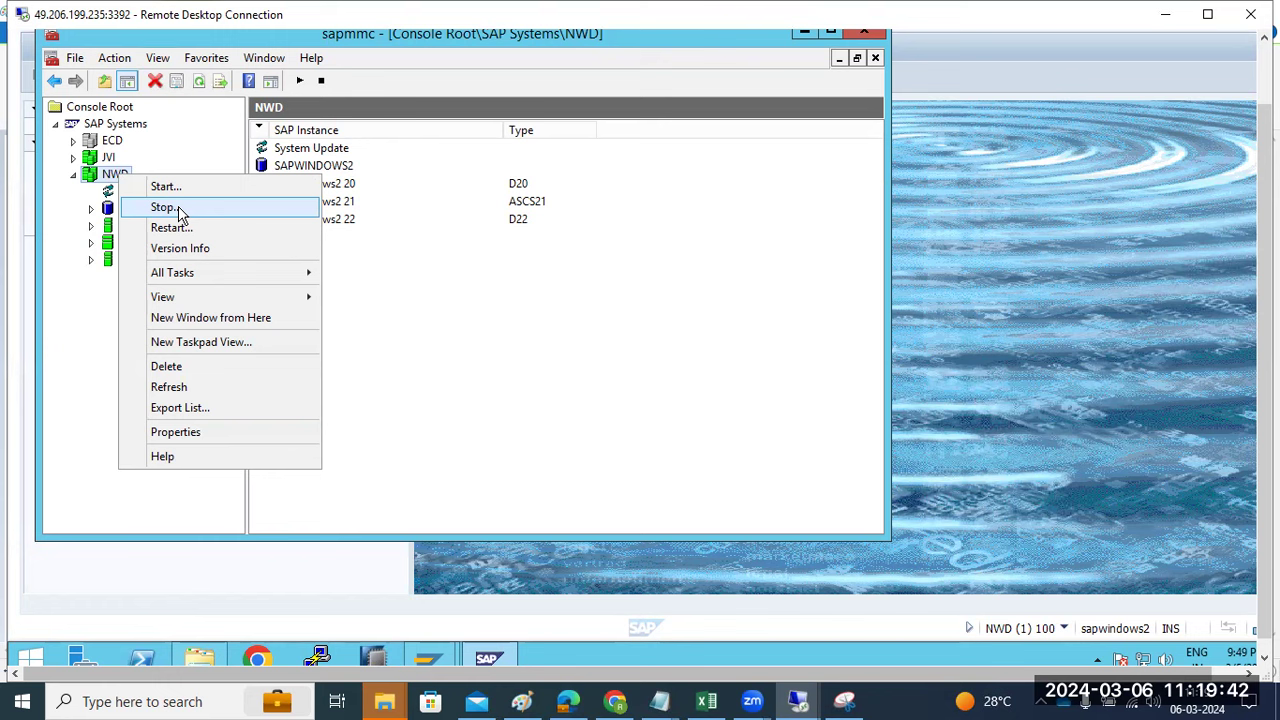
pyautogui.click(178, 208)
pyautogui.click(541, 492)
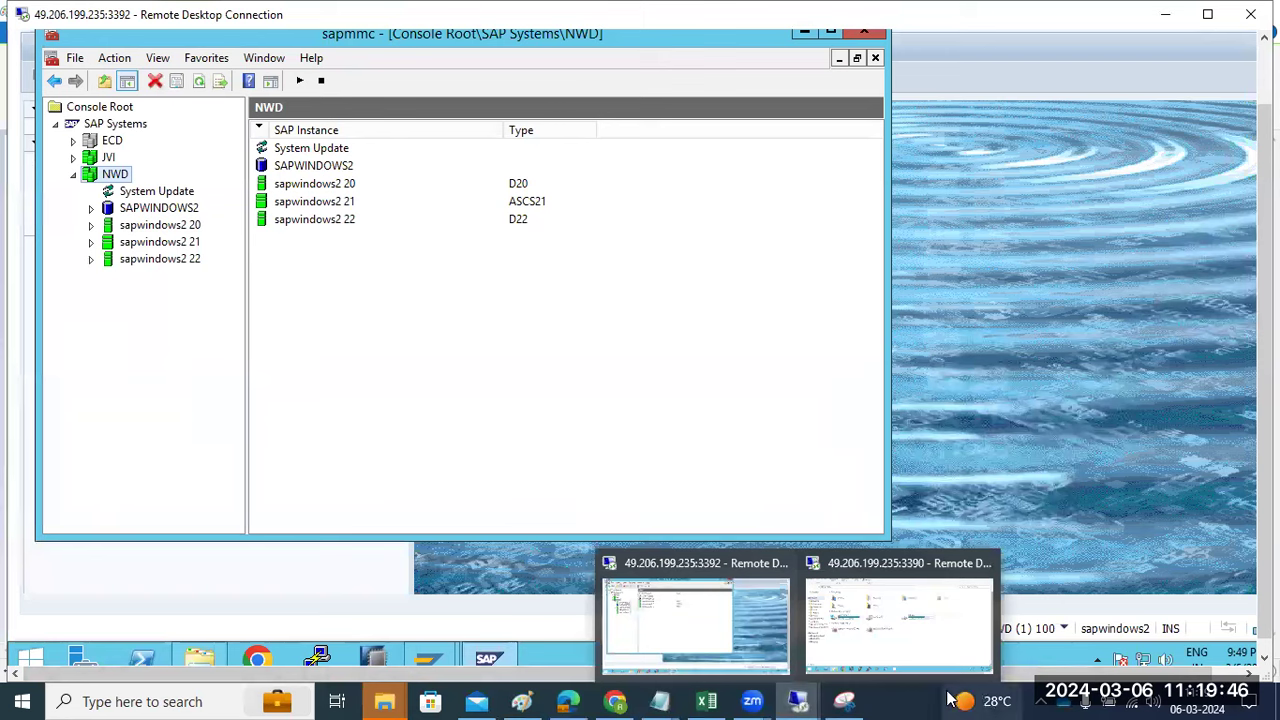
# - Show the desktop, restore the remote session, and launch SAP HANA Studio
pyautogui.rightClick(903, 702)
pyautogui.click(935, 570)
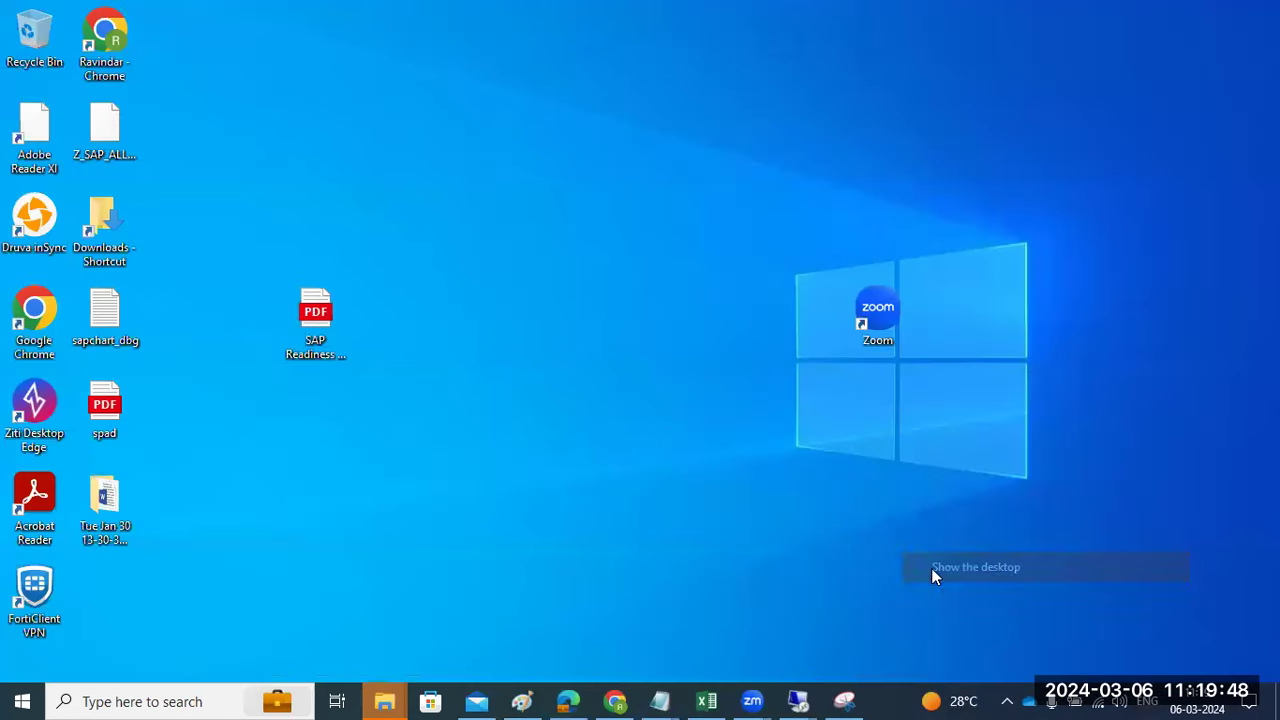
pyautogui.moveTo(798, 698)
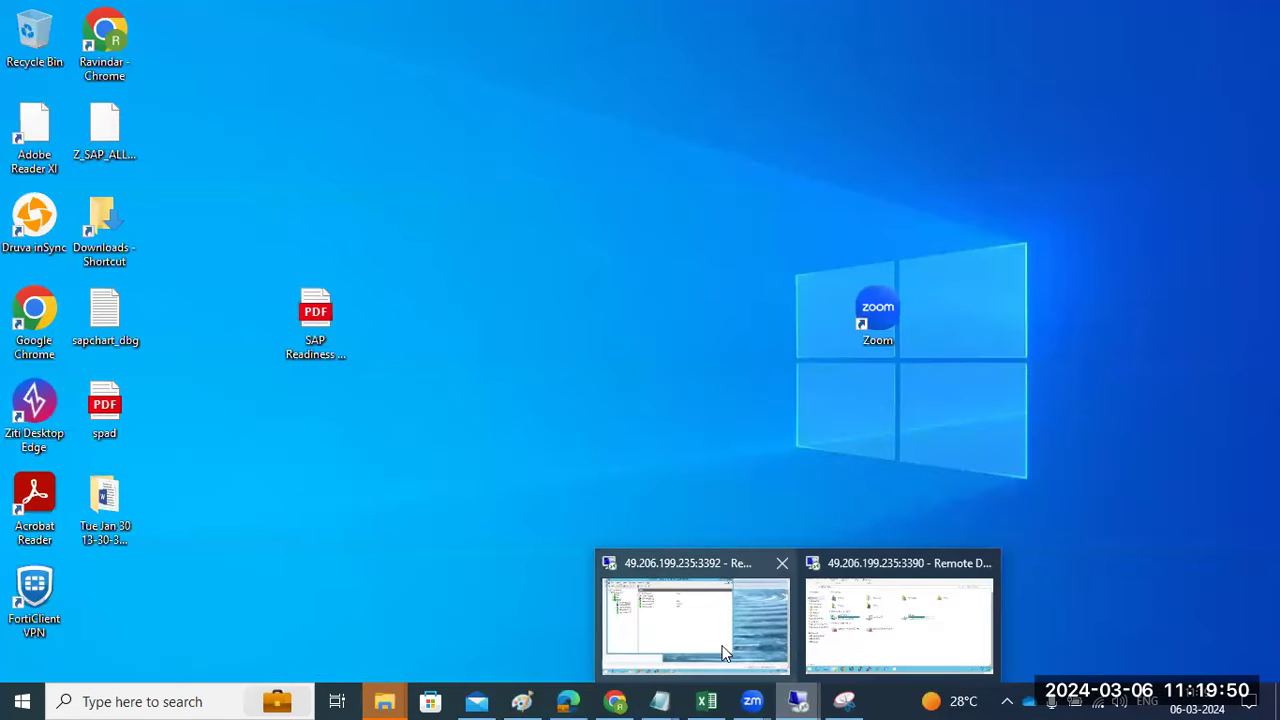
pyautogui.click(703, 619)
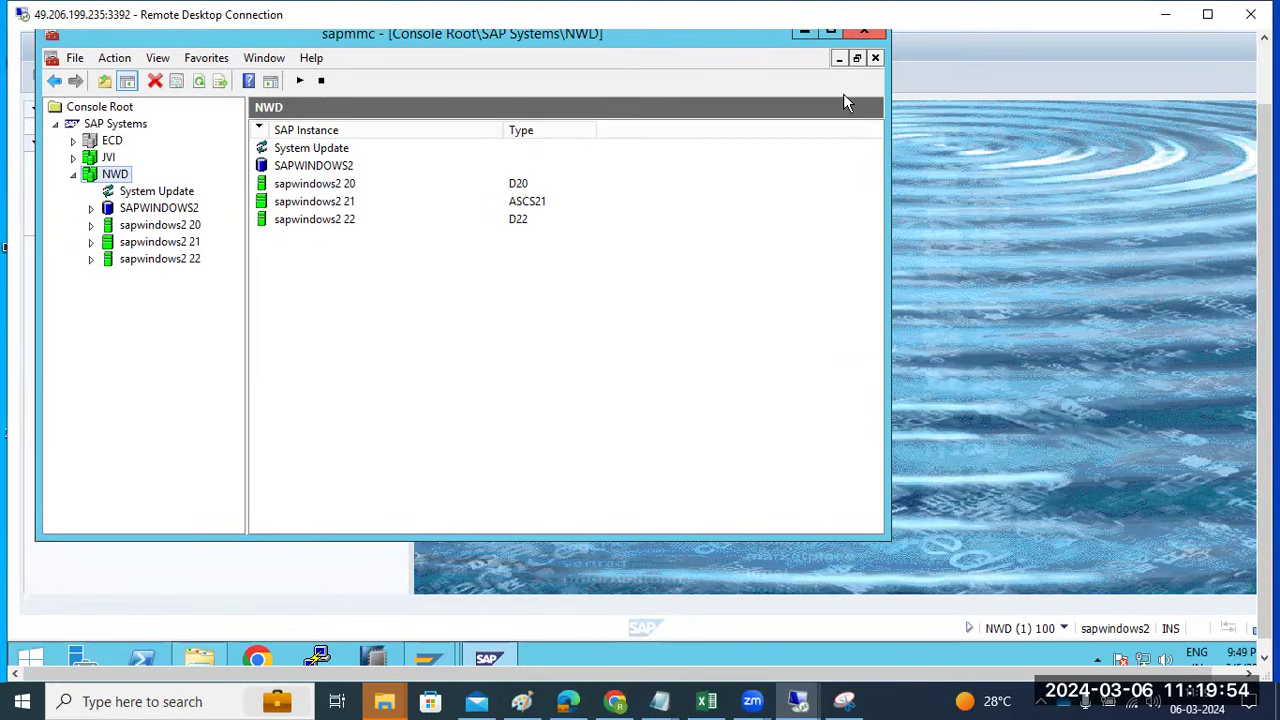
pyautogui.click(378, 650)
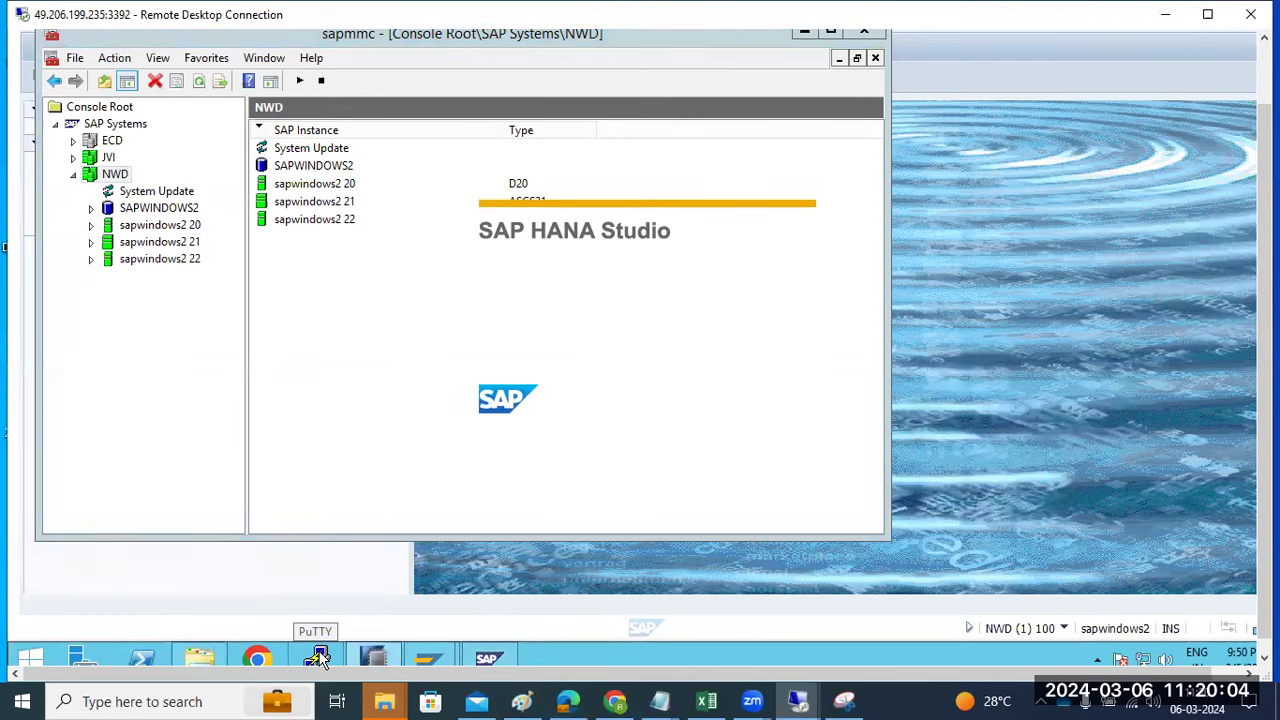
pyautogui.click(318, 656)
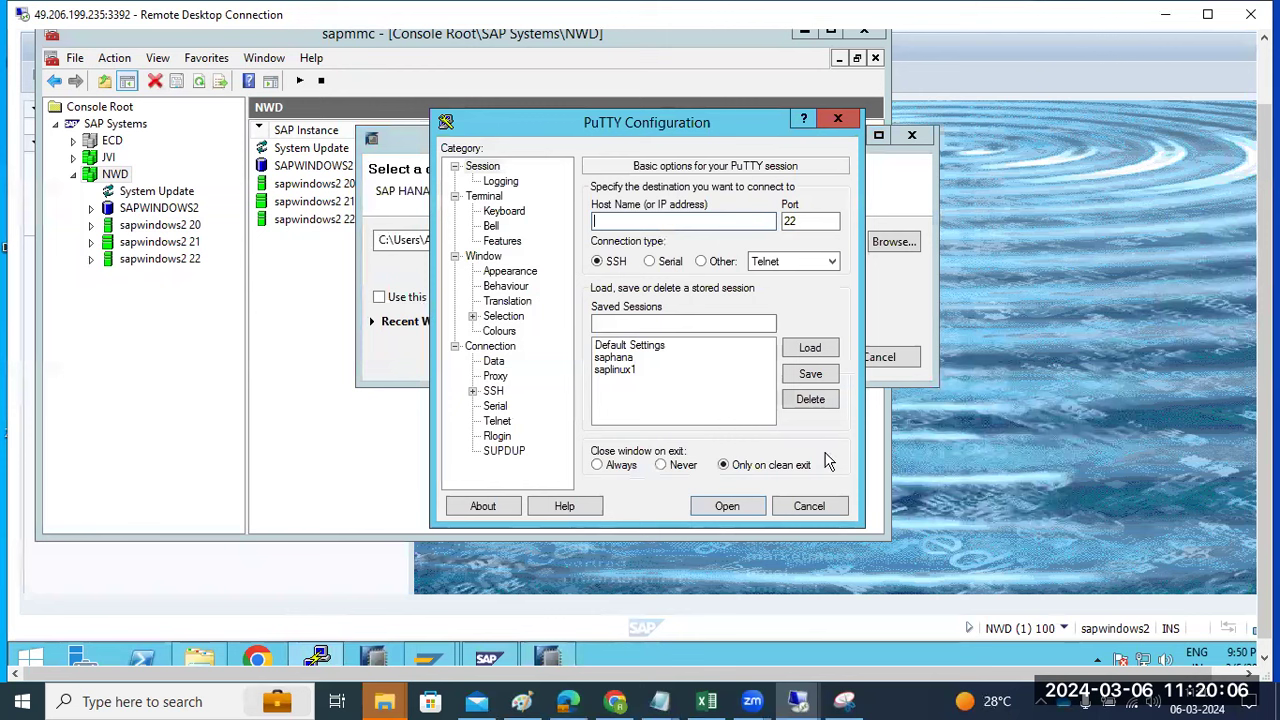
pyautogui.click(898, 316)
pyautogui.click(806, 357)
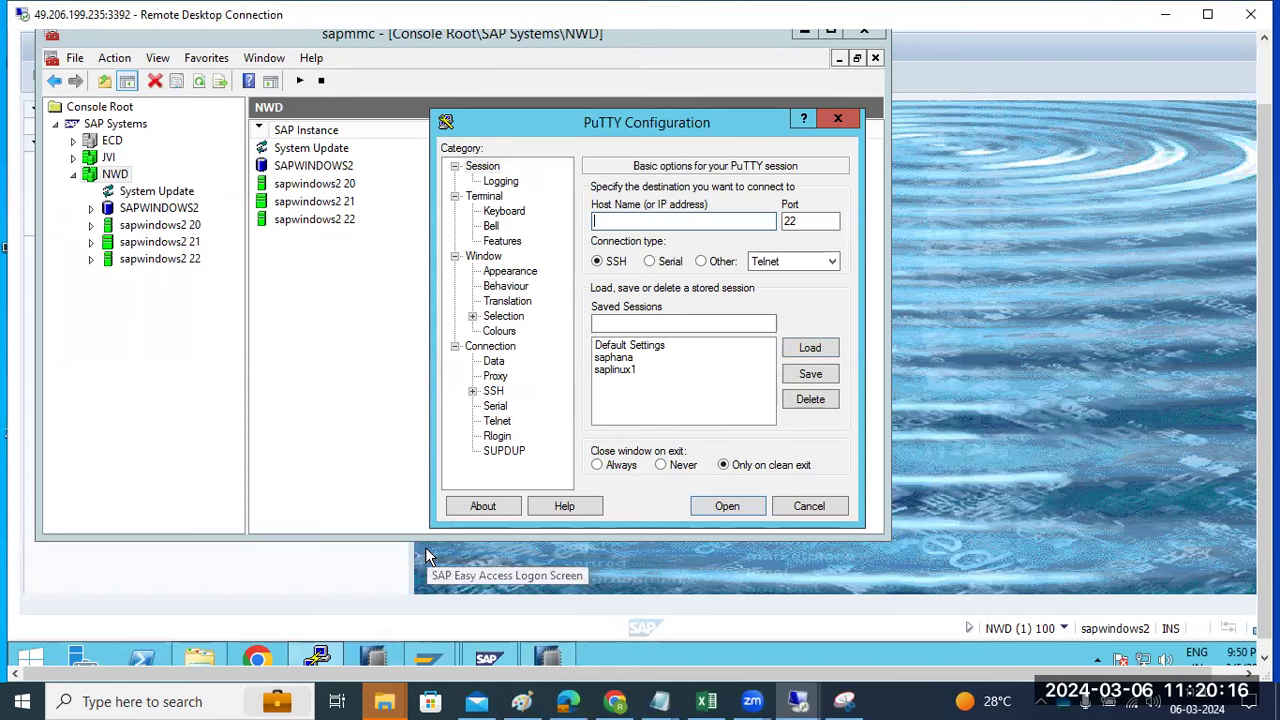
pyautogui.doubleClick(620, 369)
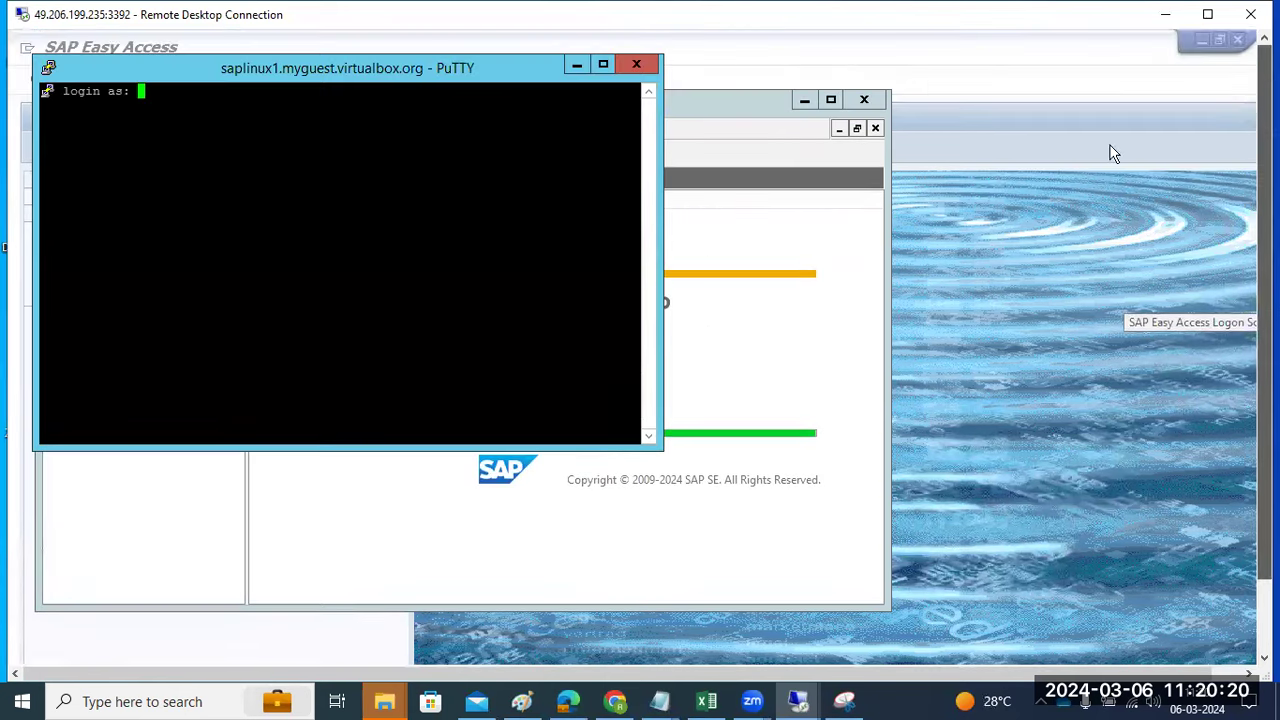
pyautogui.moveTo(238, 65); pyautogui.dragTo(444, 215)
pyautogui.write('root')
pyautogui.press('Return')
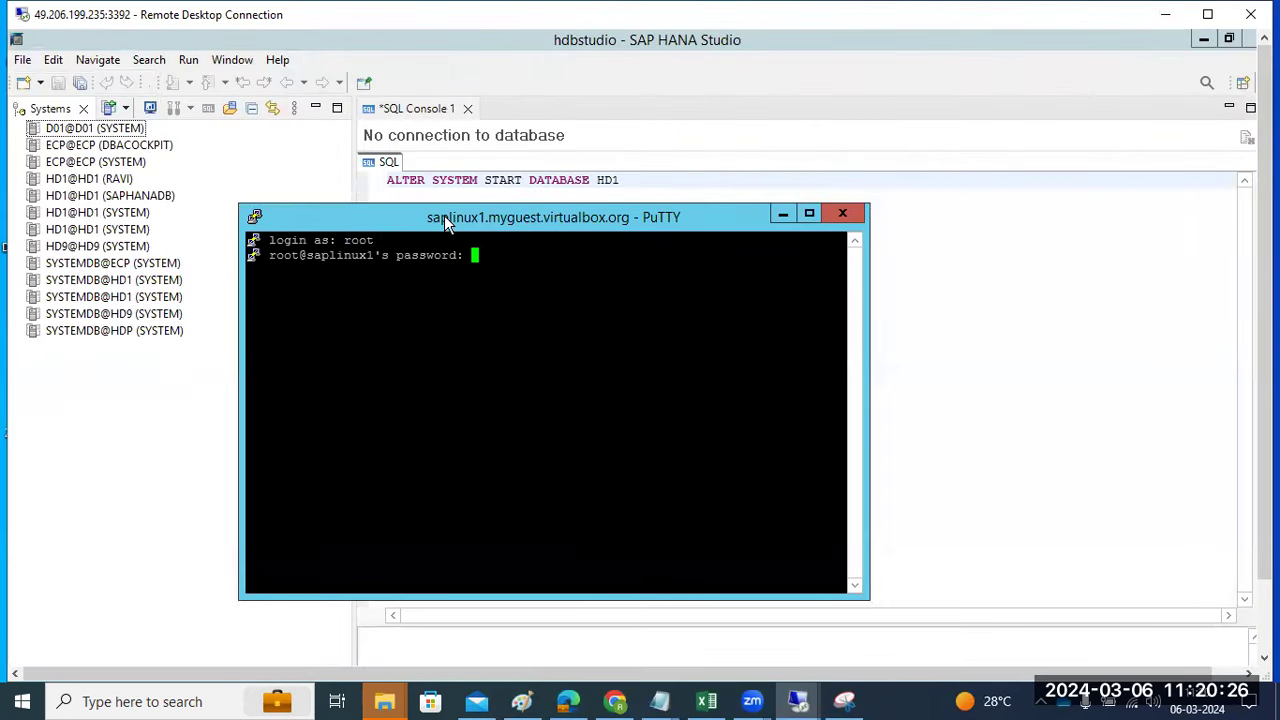
pyautogui.press('Return')
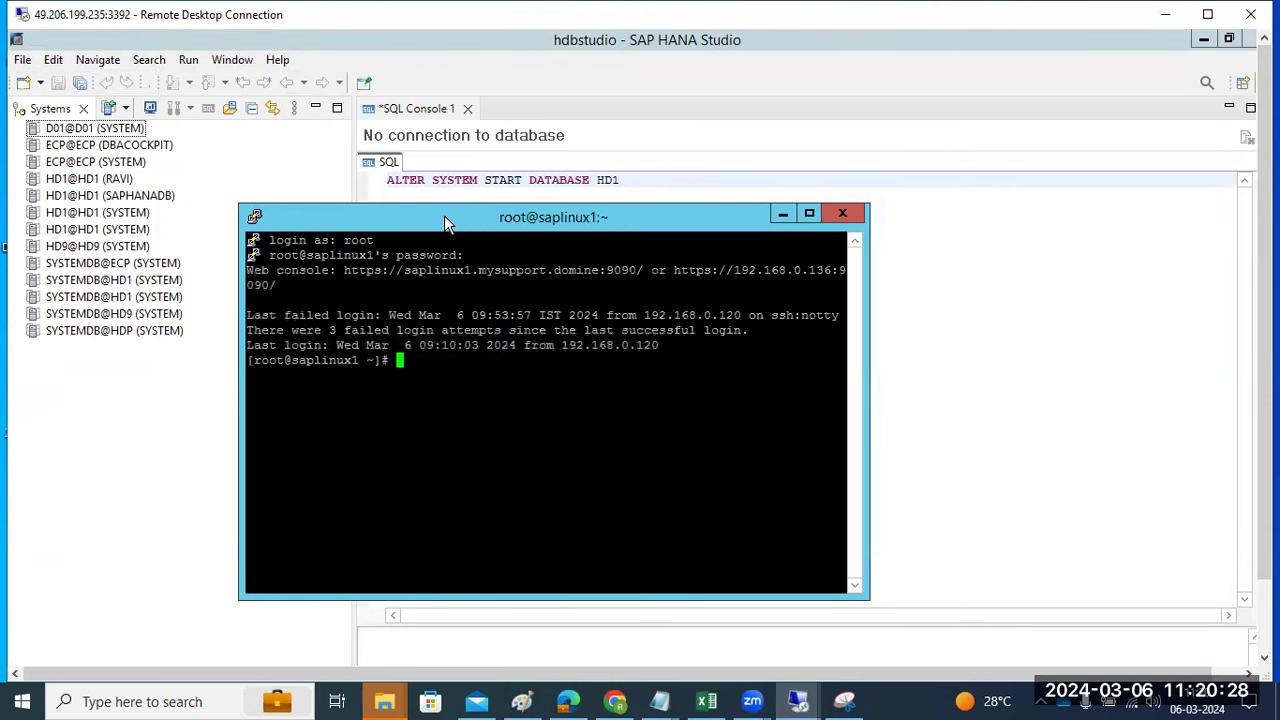
pyautogui.write('free -g')
pyautogui.press('Return')
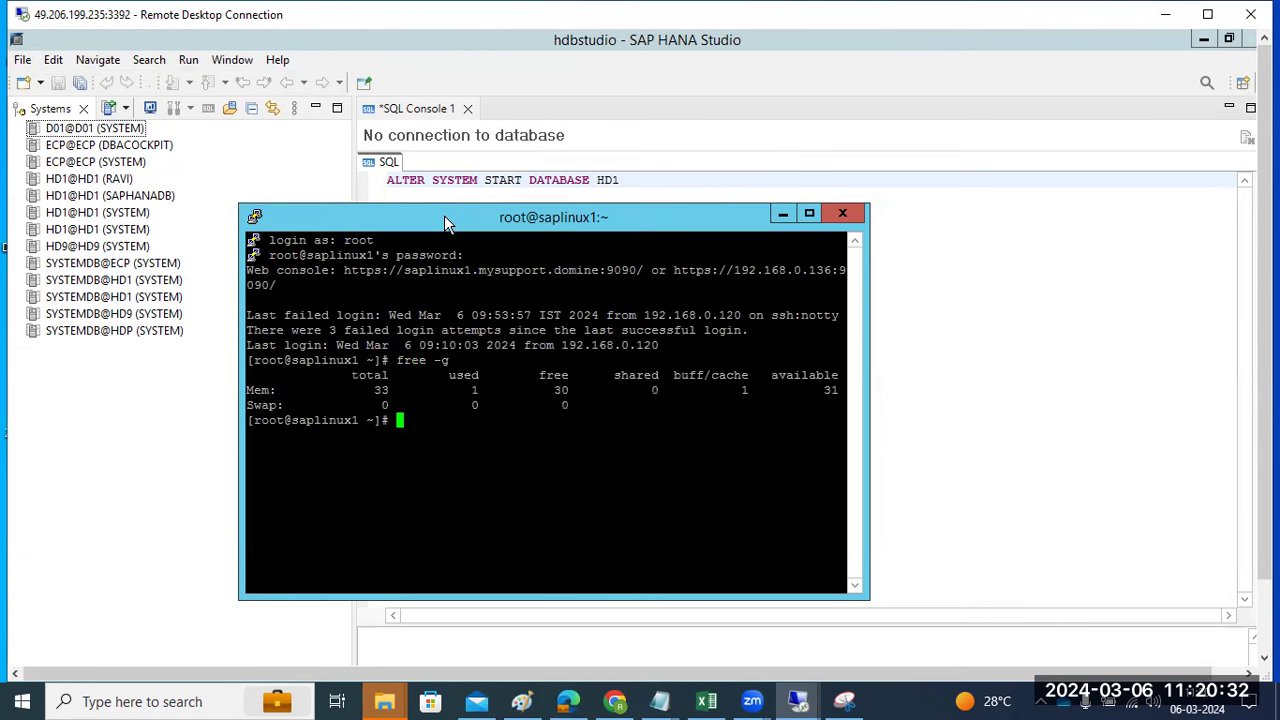
# - Maximise the terminal and list HANA processes with ps -ef | grep -i hdb
pyautogui.click(809, 216)
pyautogui.write('ps -f')
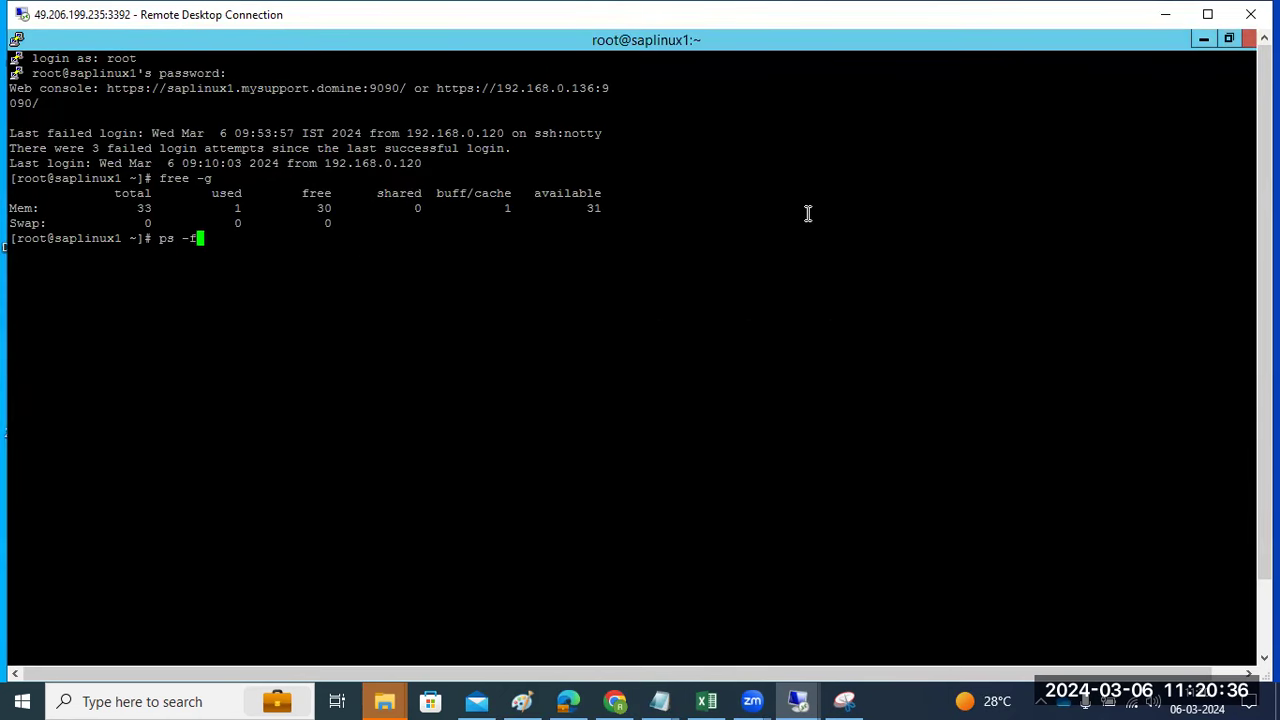
pyautogui.hotkey('ctrl', 'c')
pyautogui.write('ps -ef ')
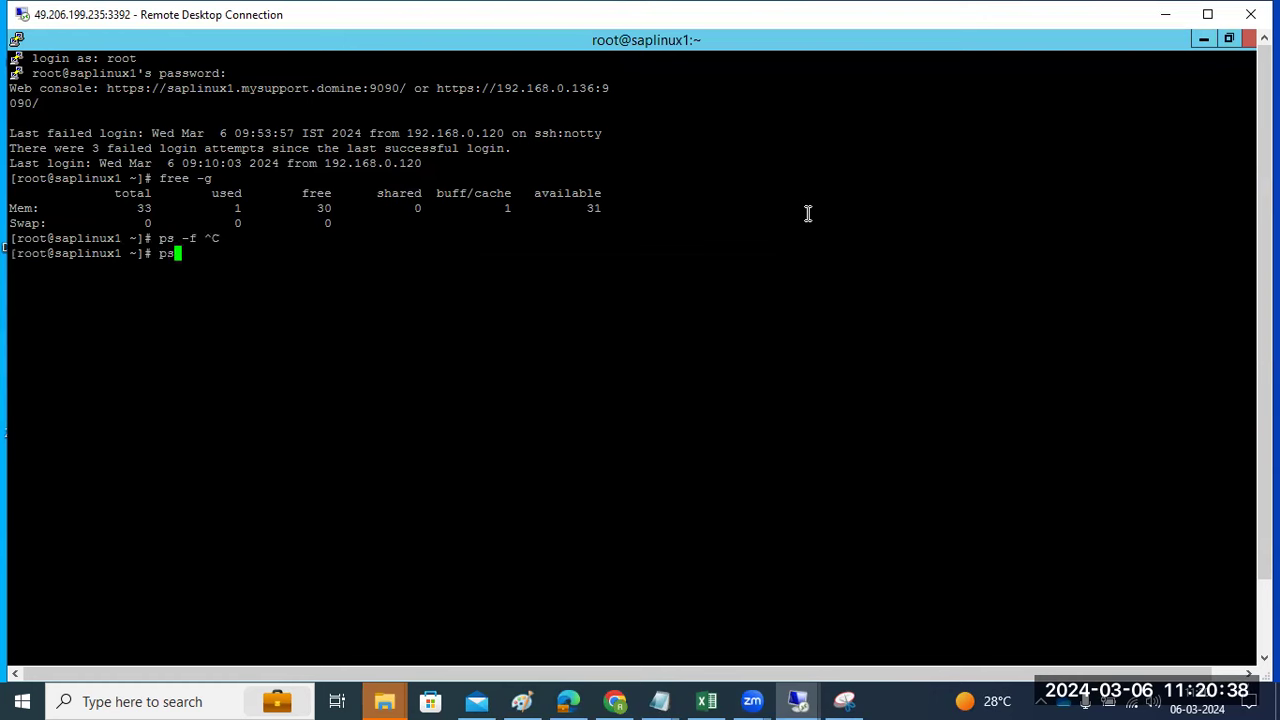
pyautogui.write('| gre p-i hdb')
pyautogui.press('Return')
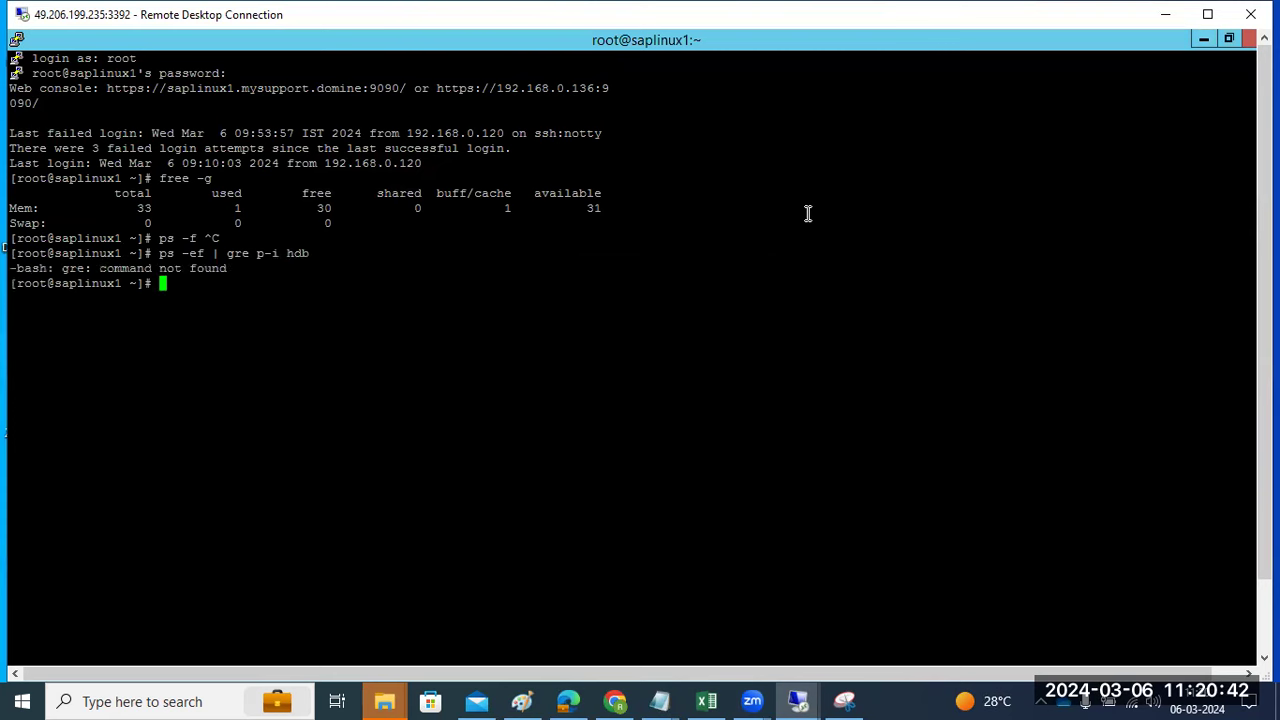
pyautogui.write('ps -ef | grep -i hdb')
pyautogui.press('Return')
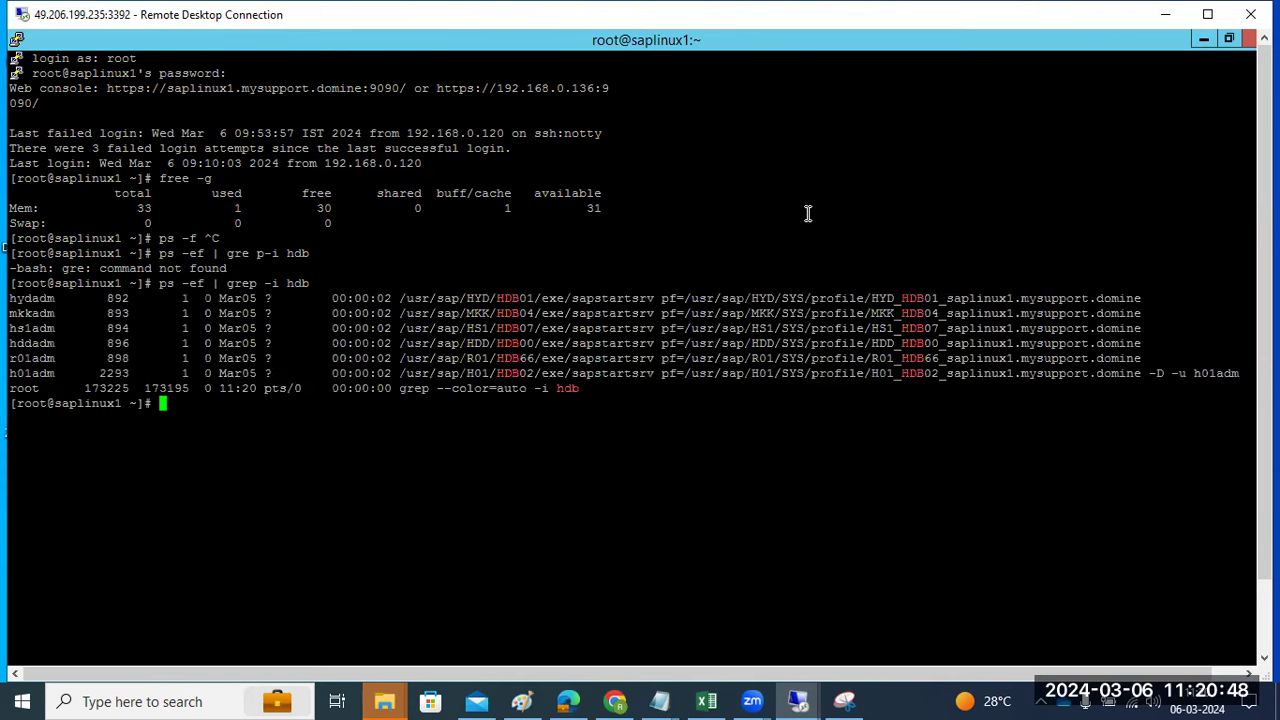
pyautogui.scroll(-3, 1264, 320)
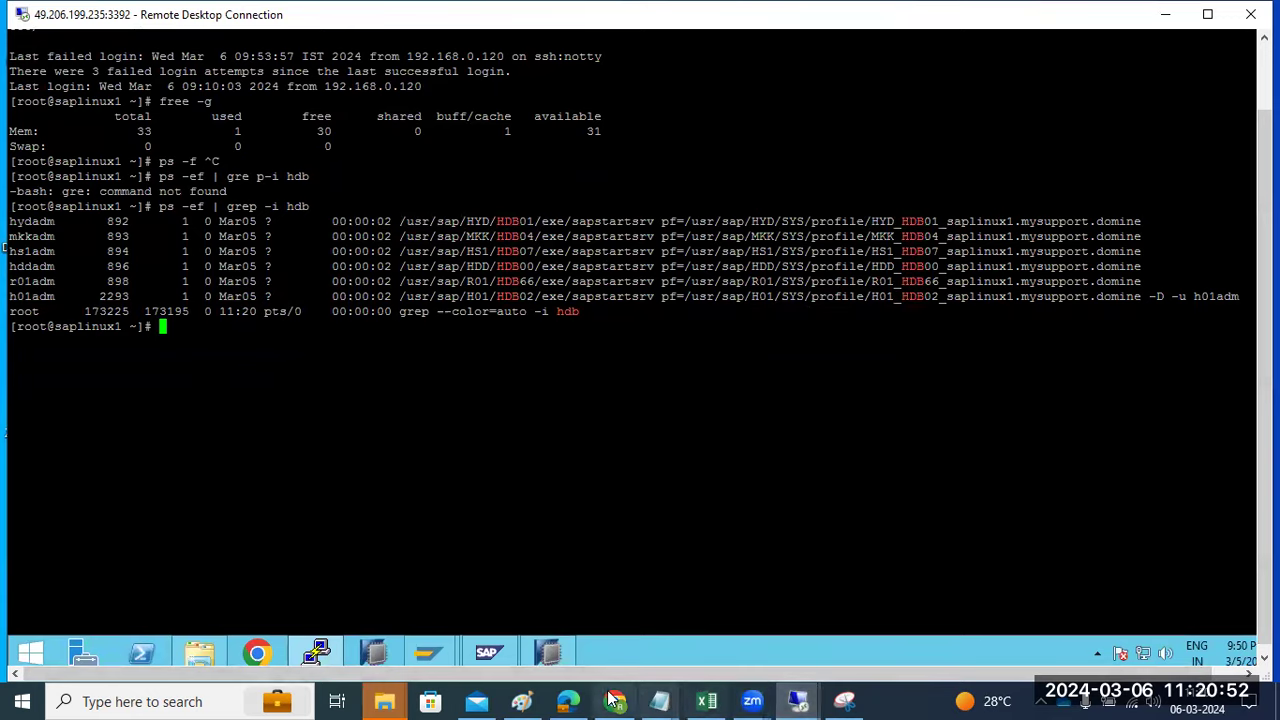
pyautogui.click(540, 699)
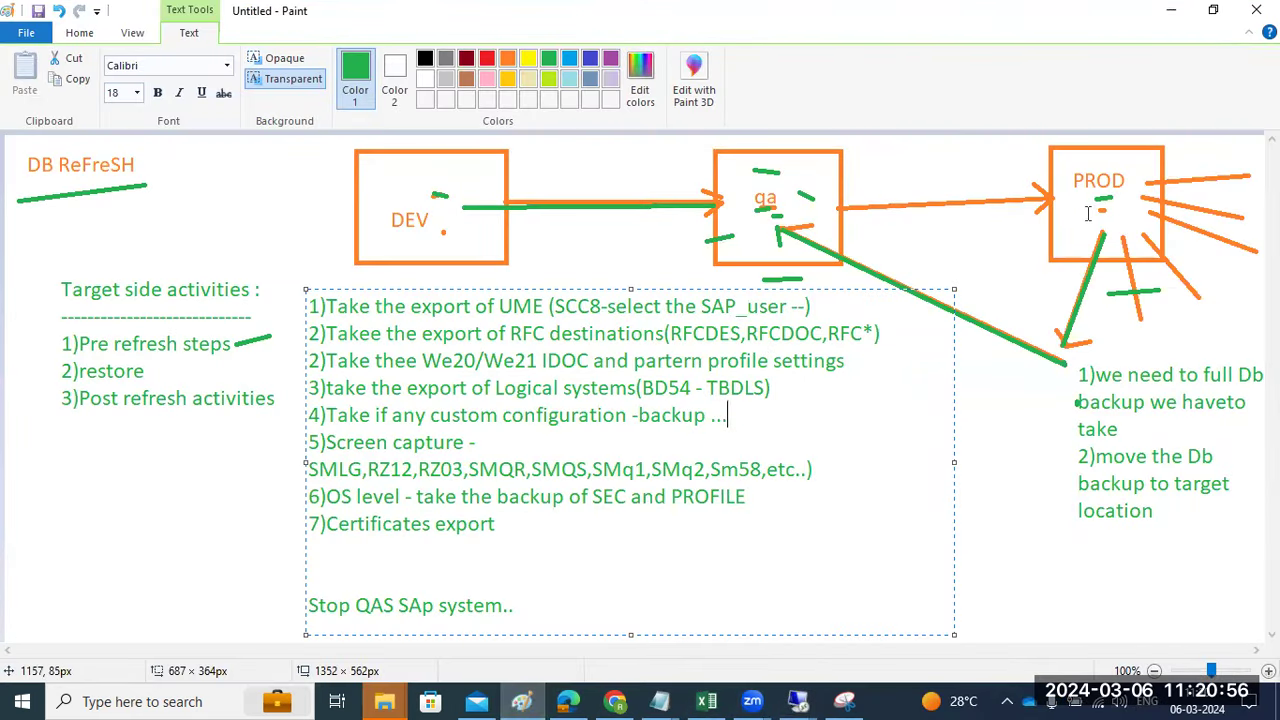
# - Select the numbered list from step 1 through 7)Certificates export in the Paint text box
pyautogui.moveTo(326, 307); pyautogui.dragTo(550, 524)
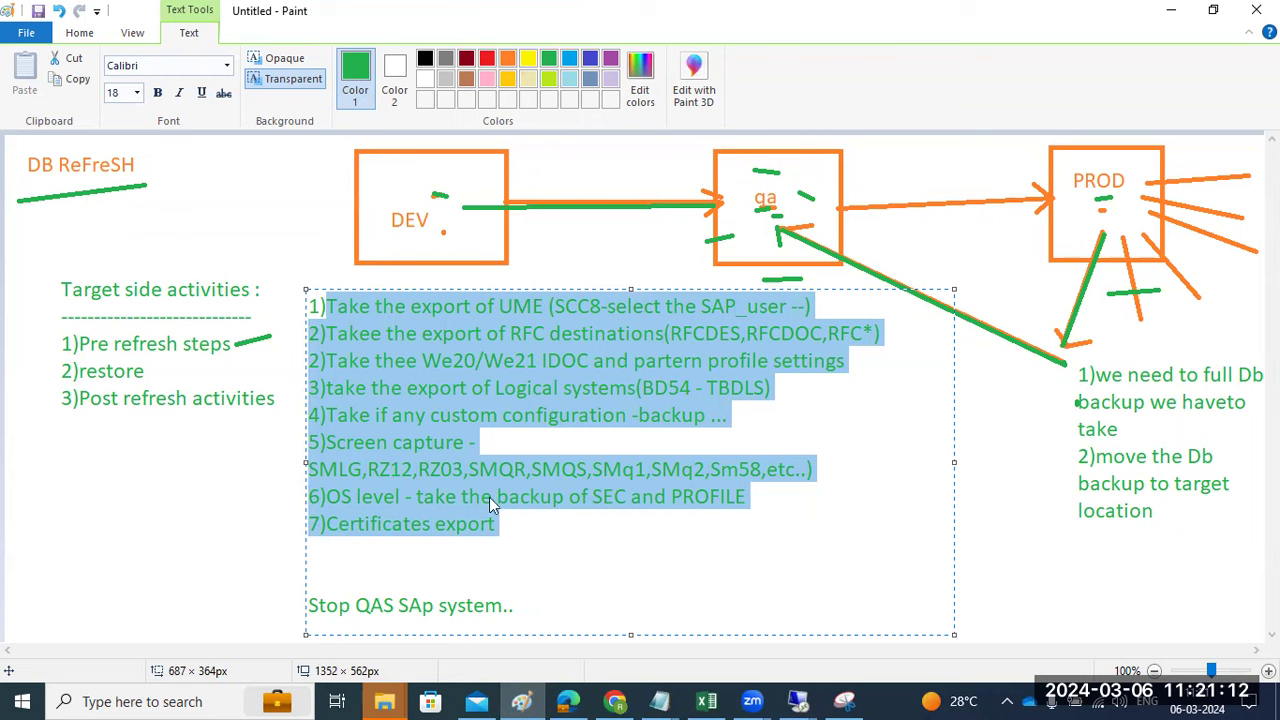
pyautogui.moveTo(497, 524); pyautogui.dragTo(297, 309)
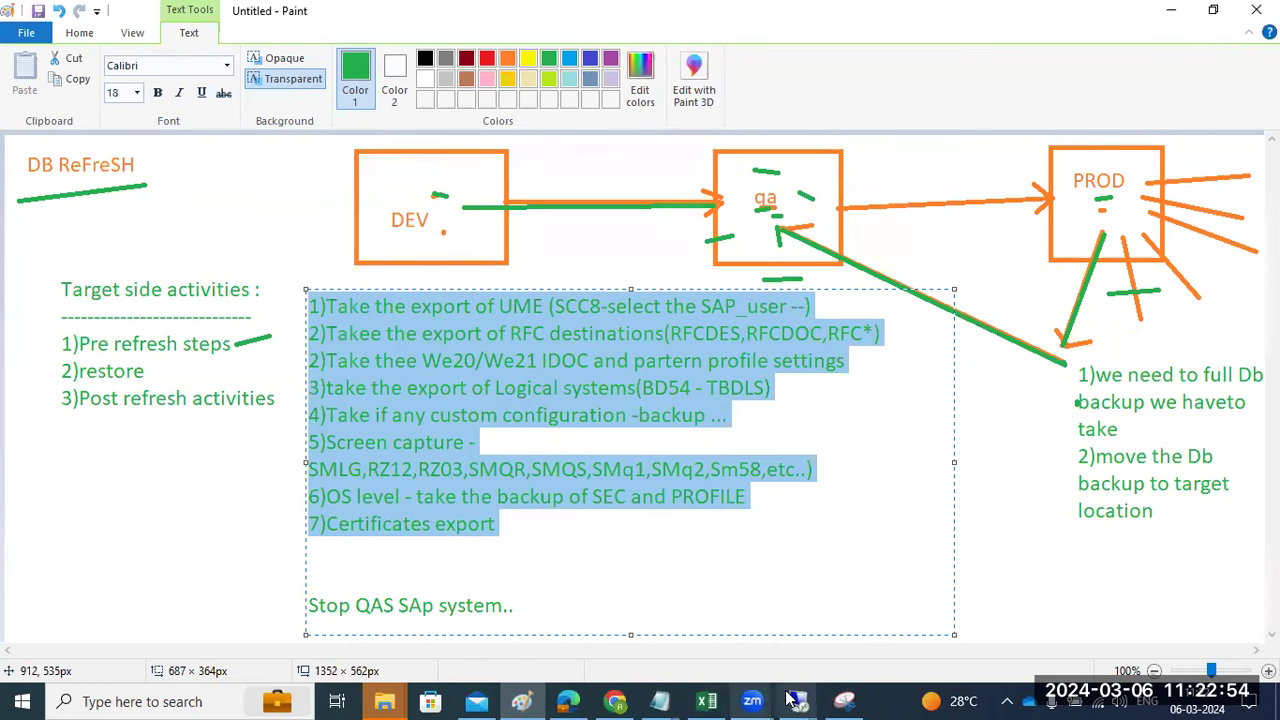
# - Back in PuTTY, switch to hs1adm and check the HS1 processes with HDB info
pyautogui.moveTo(790, 700)
pyautogui.click(763, 636)
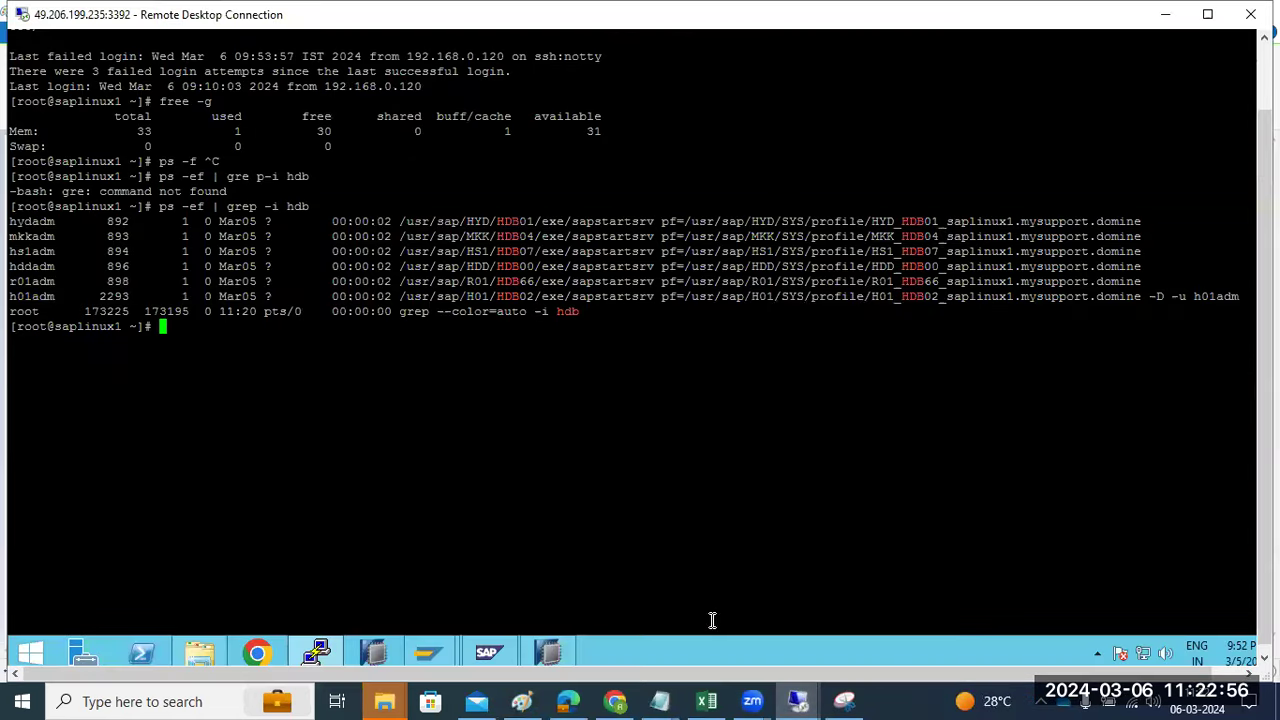
pyautogui.click(326, 650)
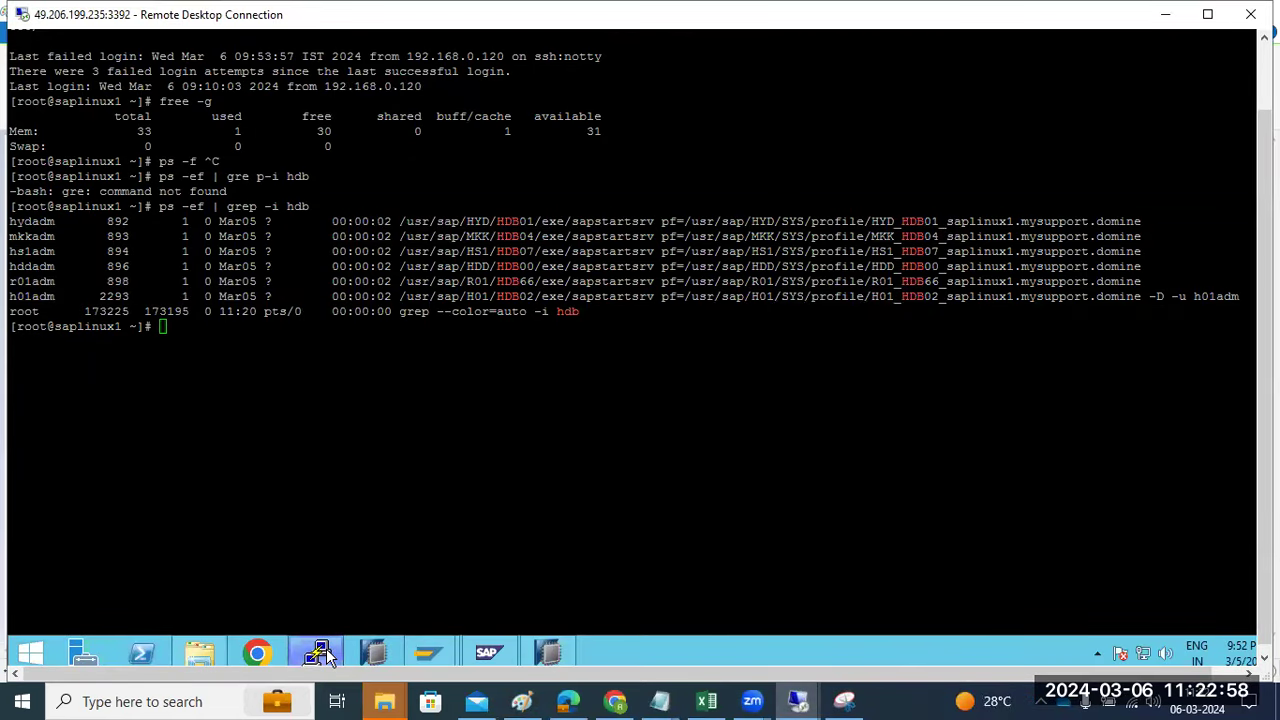
pyautogui.click(326, 646)
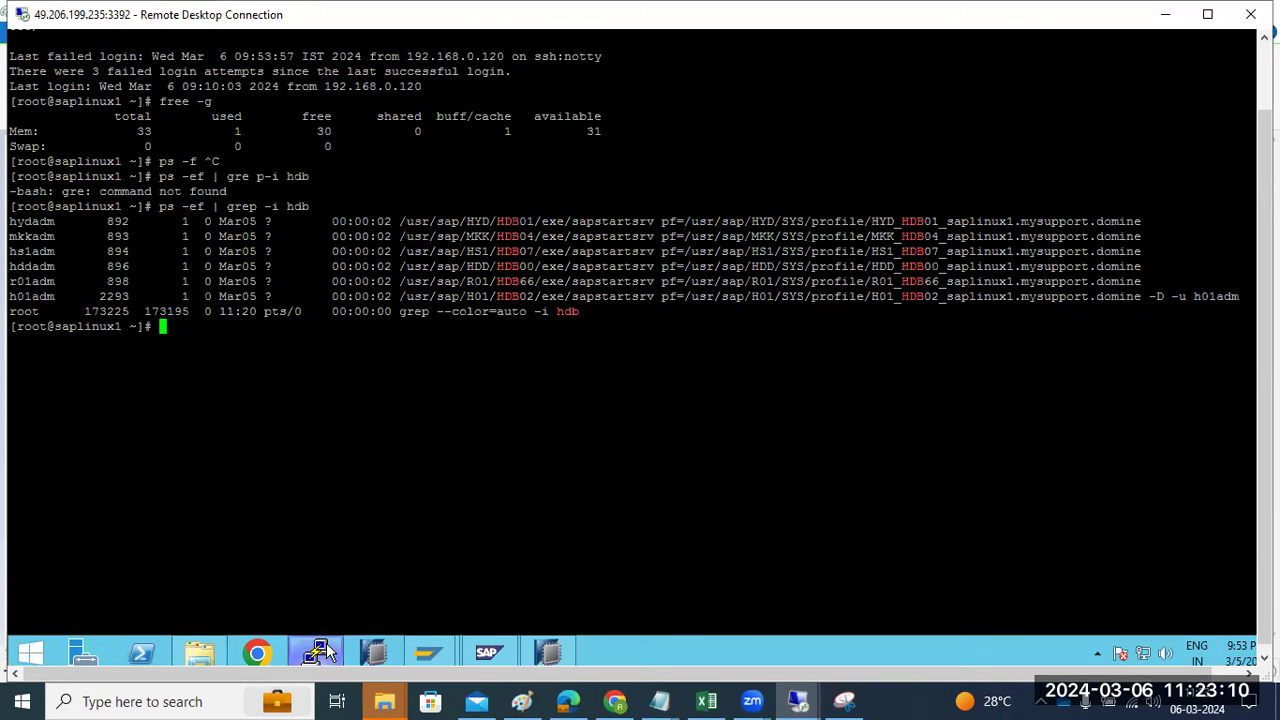
pyautogui.write('sudo su - hs1adm')
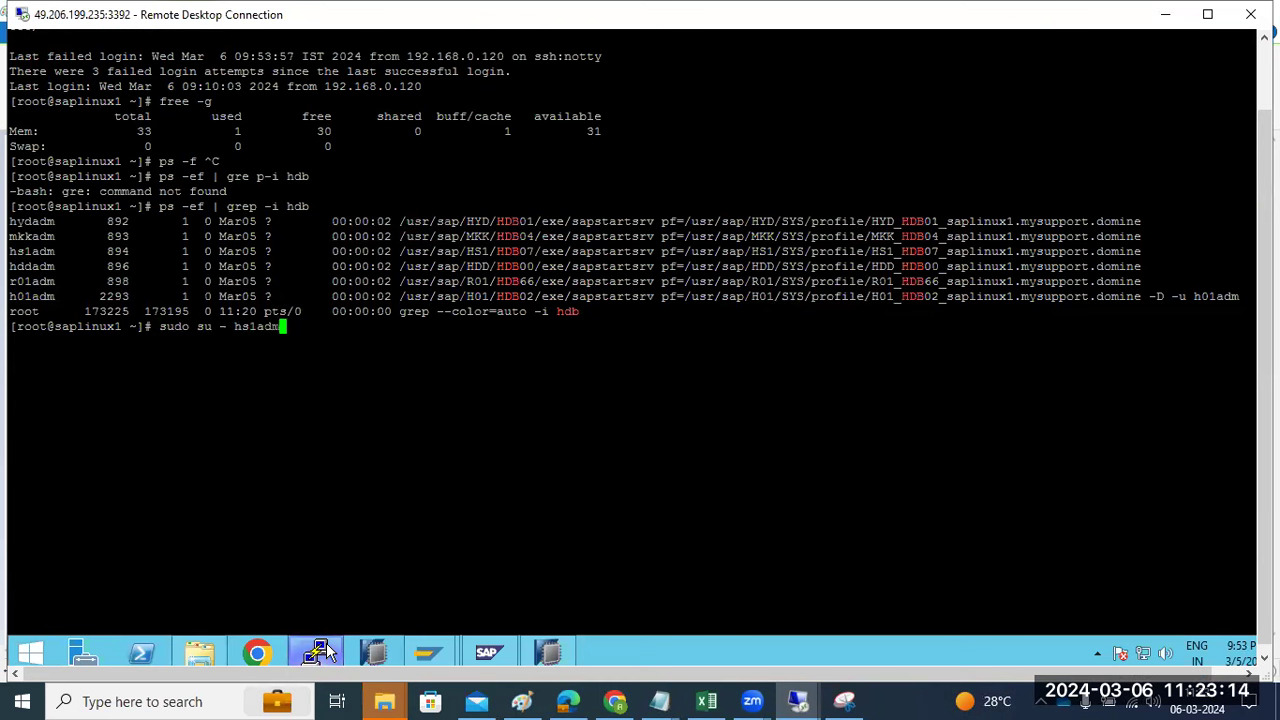
pyautogui.press('Return')
pyautogui.write('HDB info')
pyautogui.press('Return')
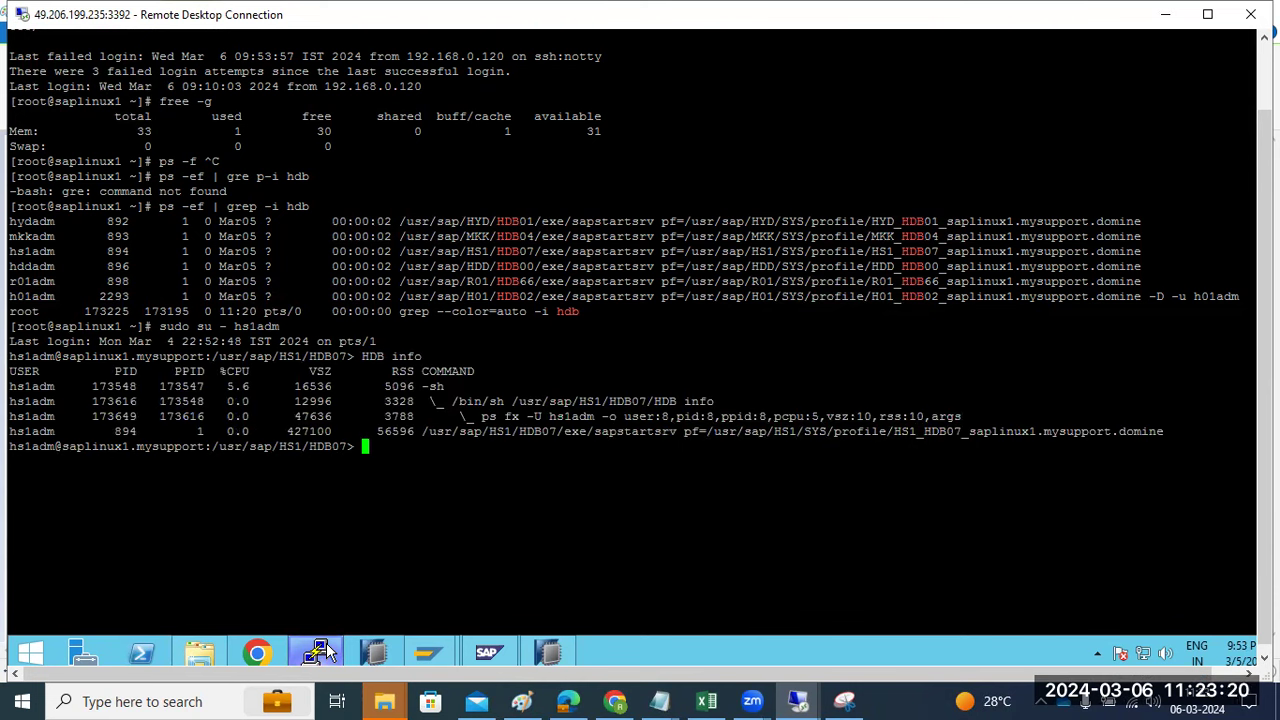
# - Start the HS1 instance with HDB start, then open a new saphana PuTTY session
pyautogui.write('HDB start')
pyautogui.press('Return')
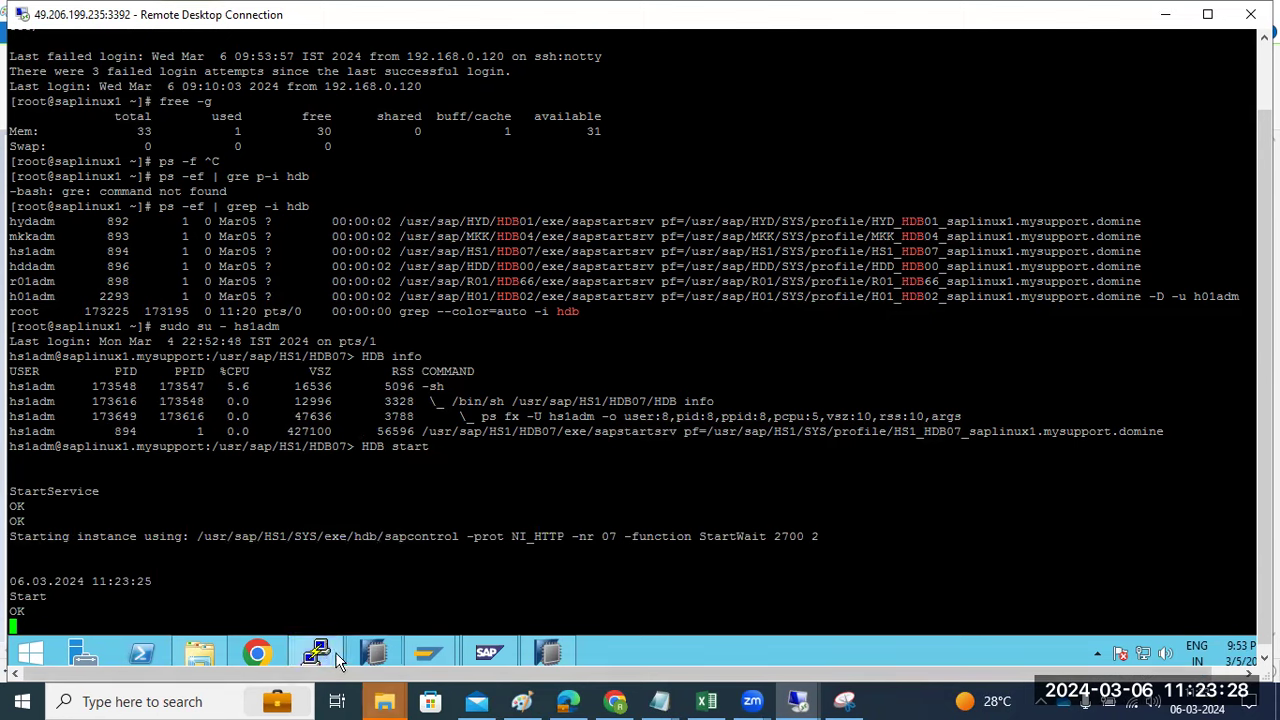
pyautogui.rightClick(322, 652)
pyautogui.click(252, 453)
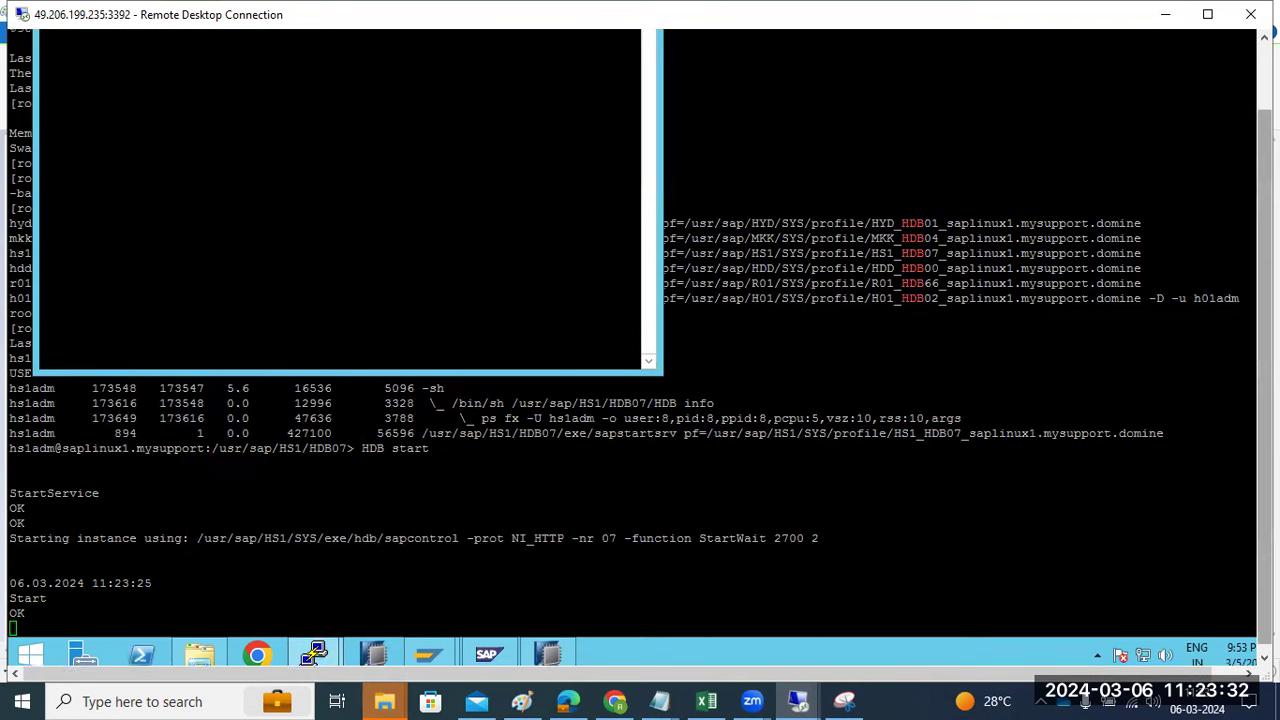
# - Log in to saphana as root and maximize the terminal window
pyautogui.moveTo(180, 70); pyautogui.dragTo(397, 283)
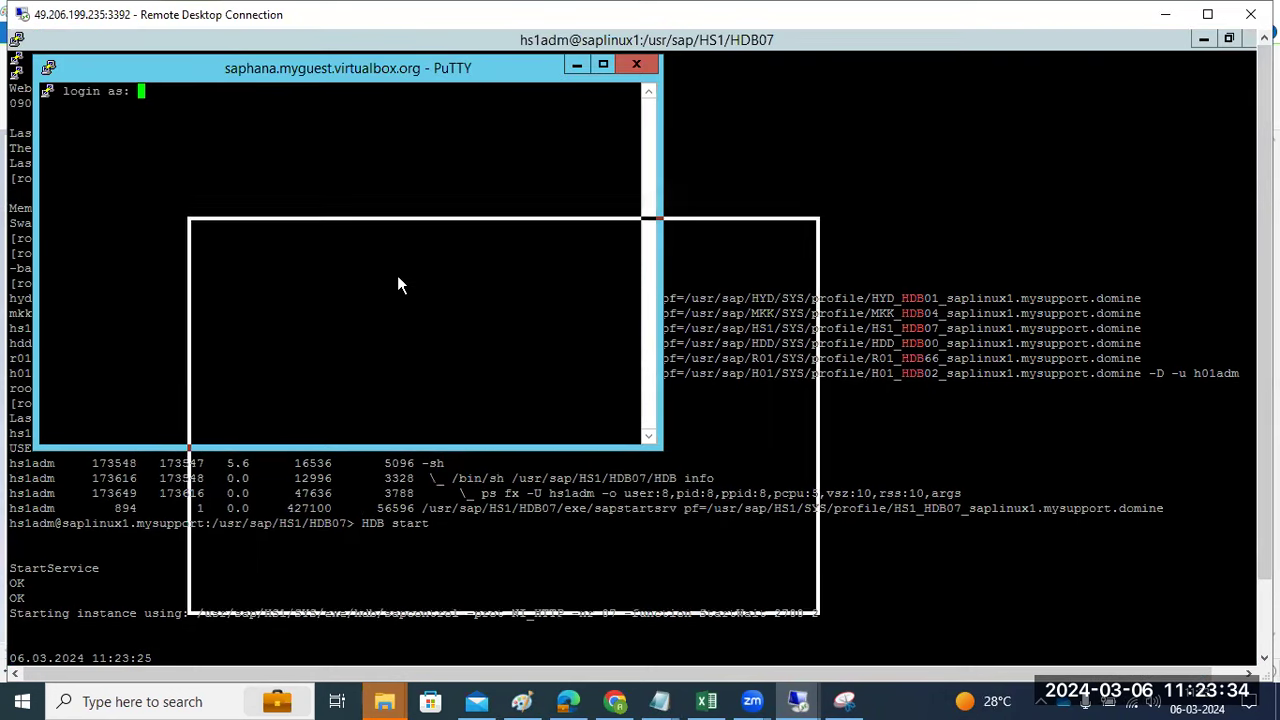
pyautogui.write('root')
pyautogui.press('Return')
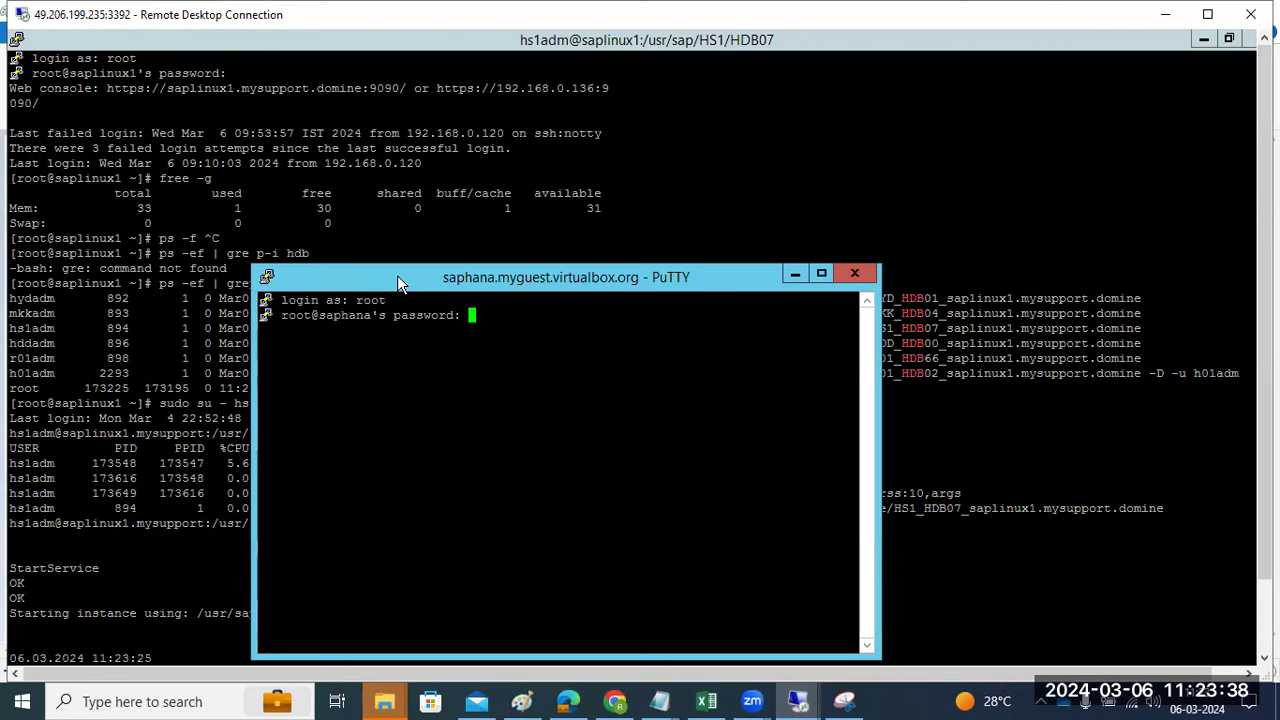
pyautogui.press('Return')
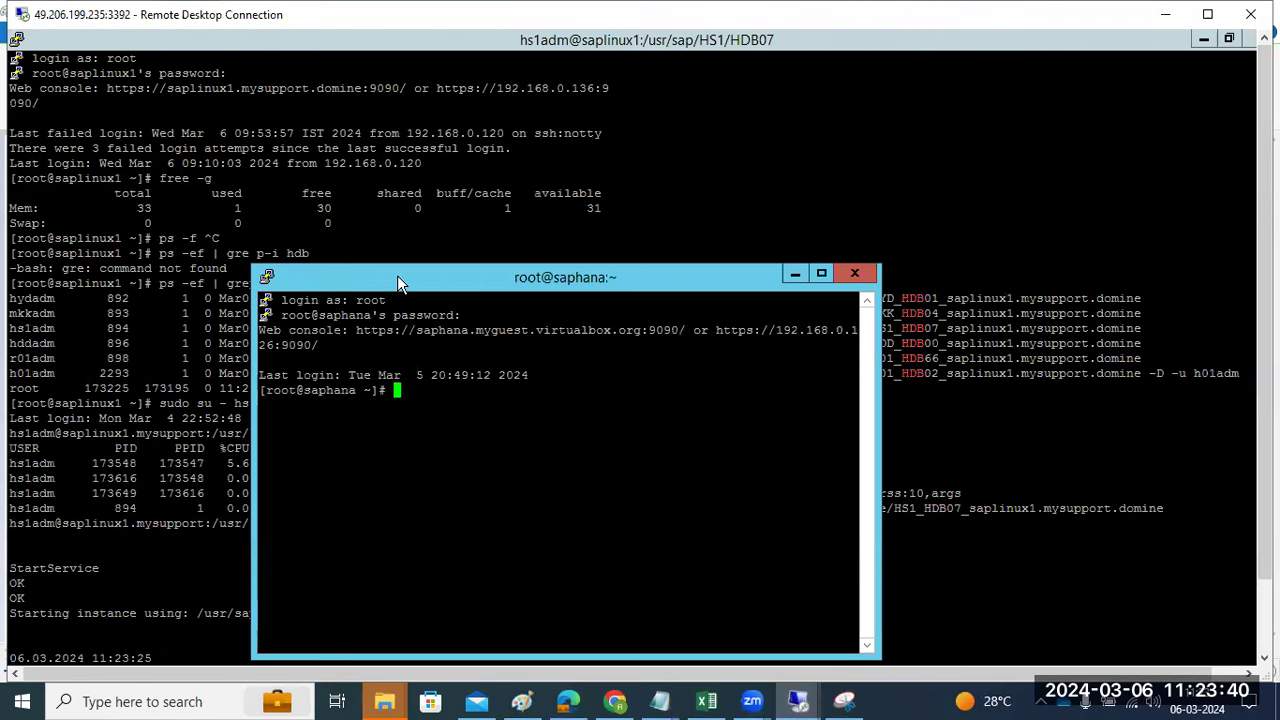
pyautogui.click(821, 274)
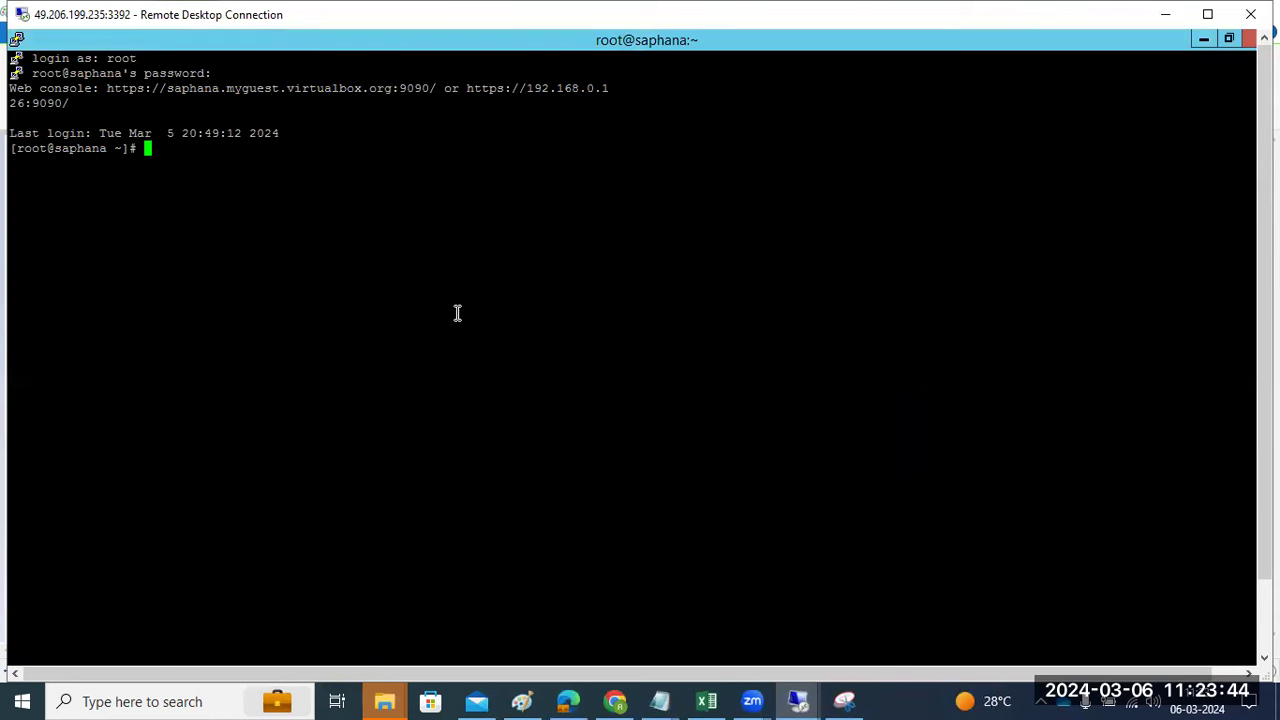
# - Run ps -ef | grep -i hdb, users and free -g, showing HD1 running and 30/44 GB used
pyautogui.write('ps -ef | grep -i hdb')
pyautogui.press('Return')
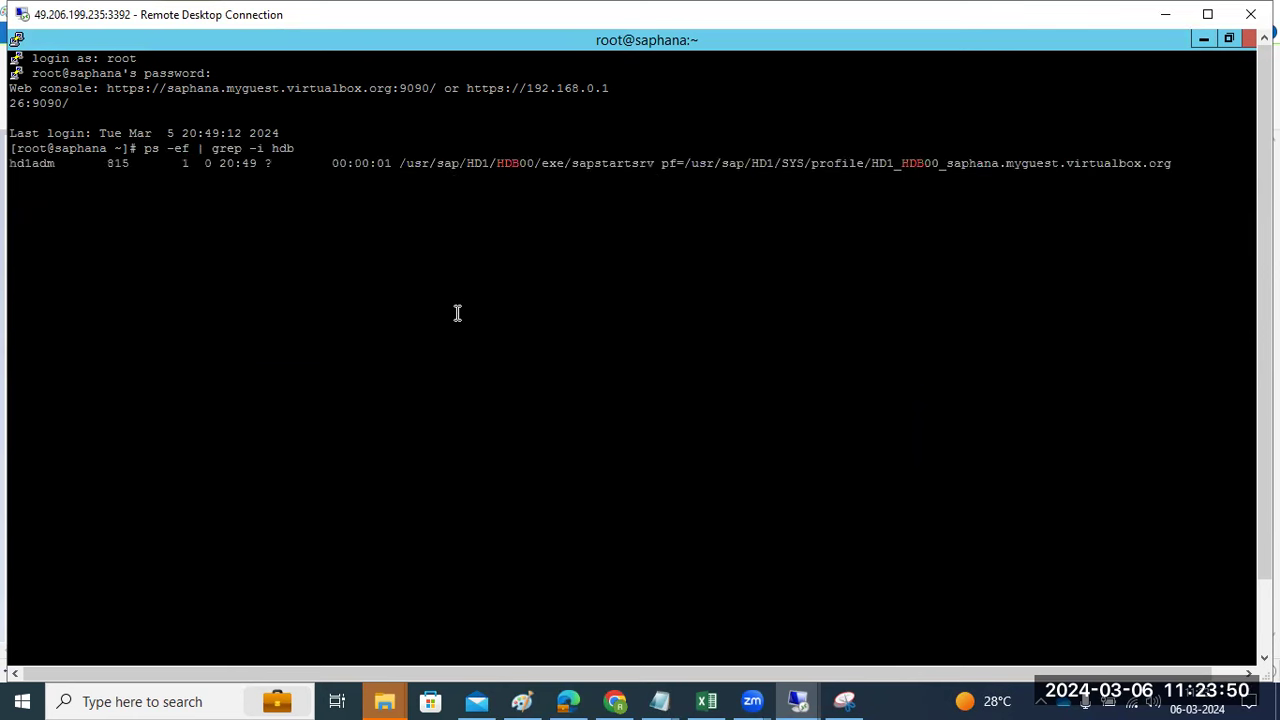
pyautogui.write('users')
pyautogui.press('Return')
pyautogui.write('free -g')
pyautogui.press('Return')
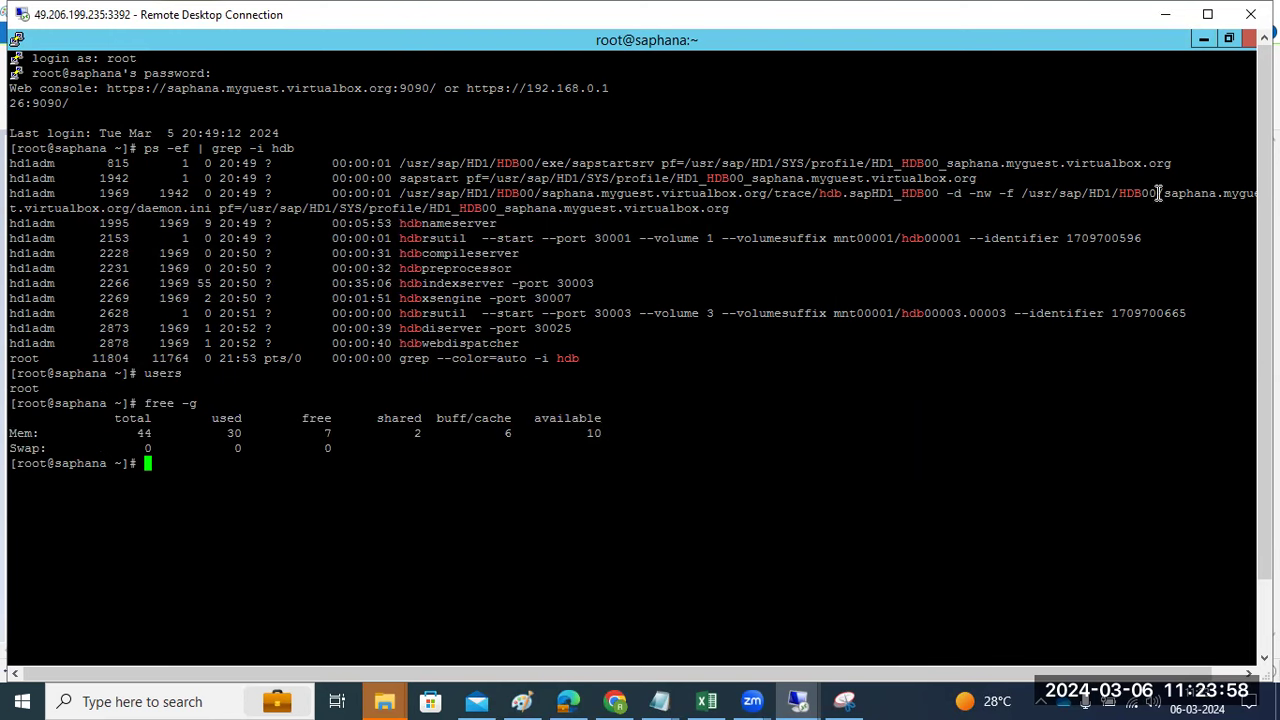
pyautogui.click(1202, 42)
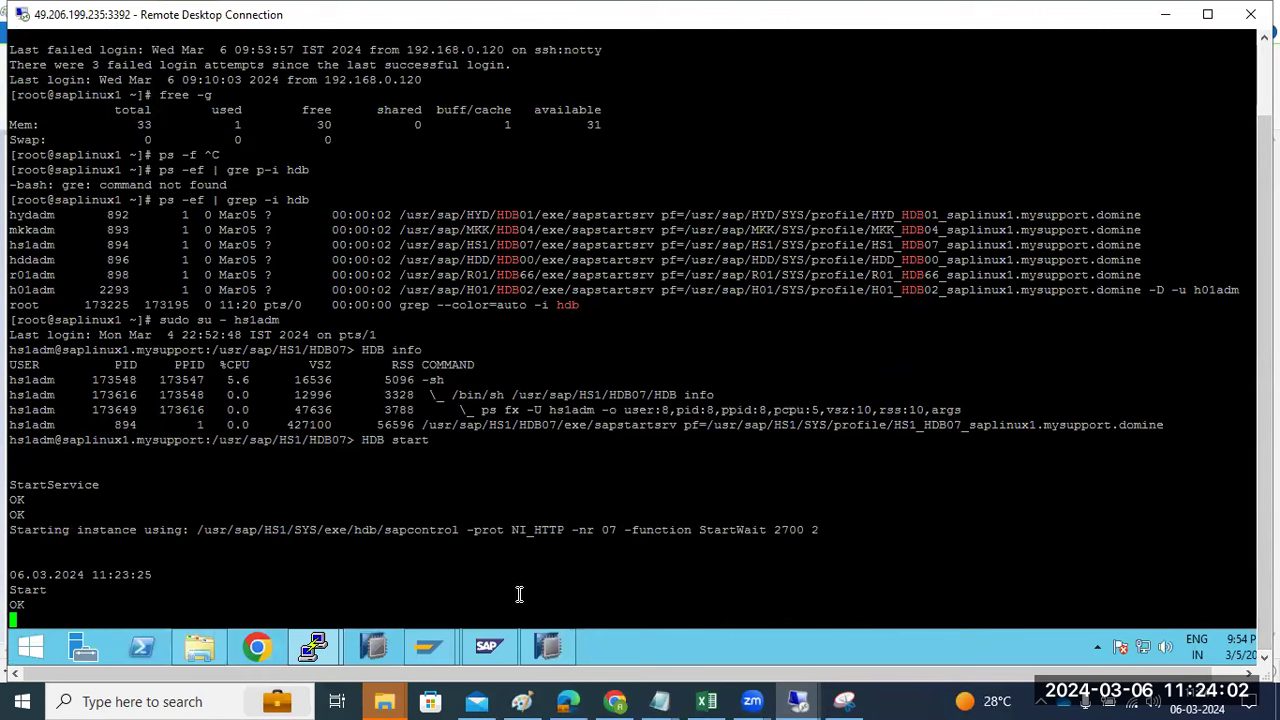
# - Bring HANA Studio forward and cancel the logon to the saplinux1 SYSTEMDB@HD1 entry
pyautogui.click(553, 640)
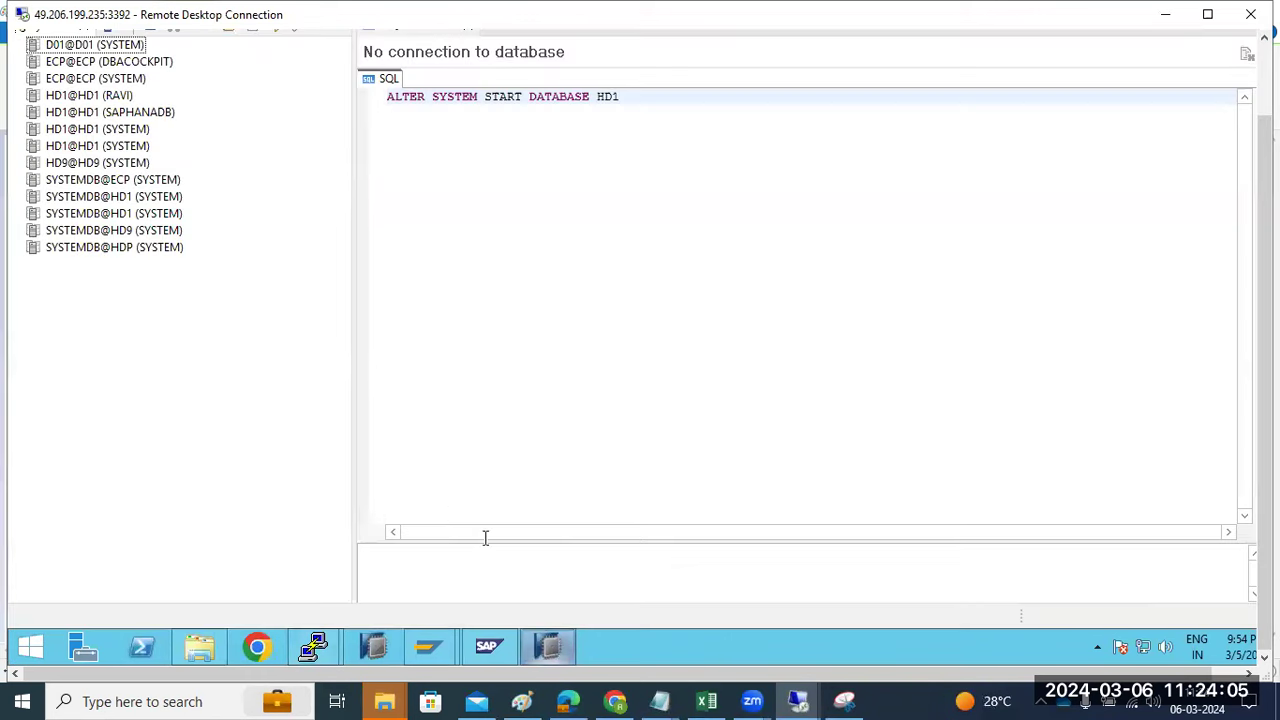
pyautogui.doubleClick(93, 197)
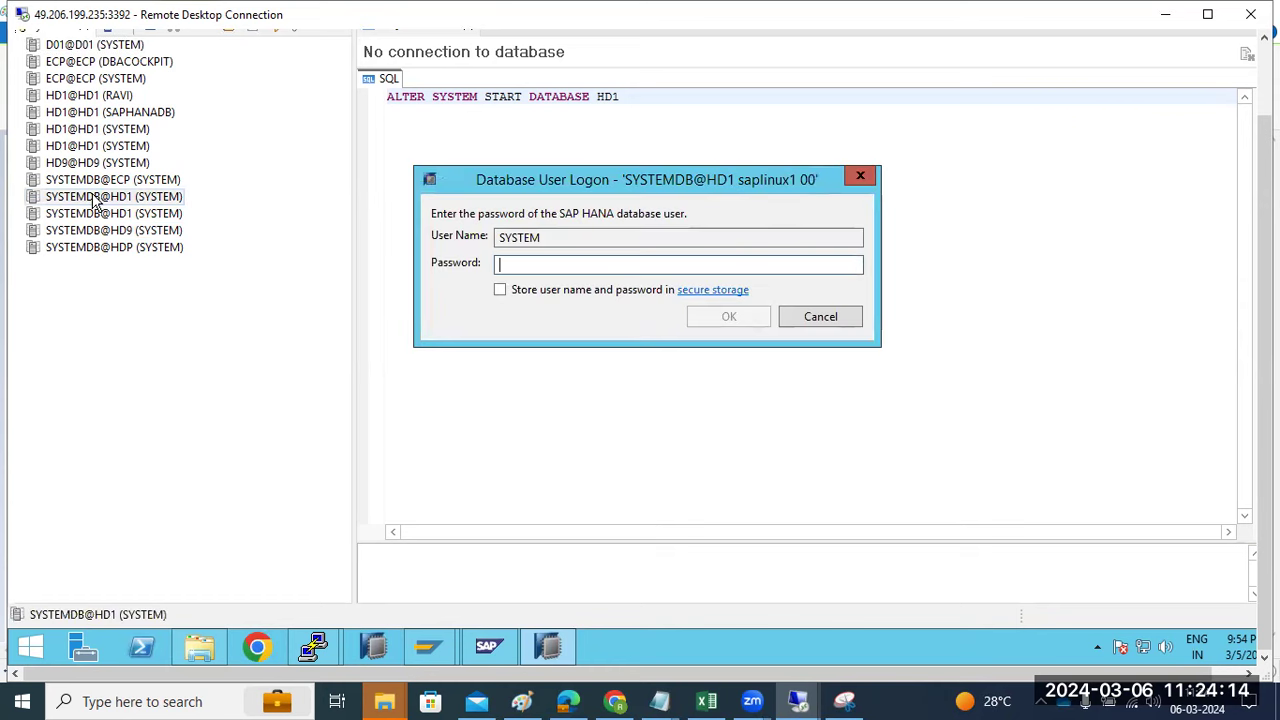
pyautogui.click(820, 316)
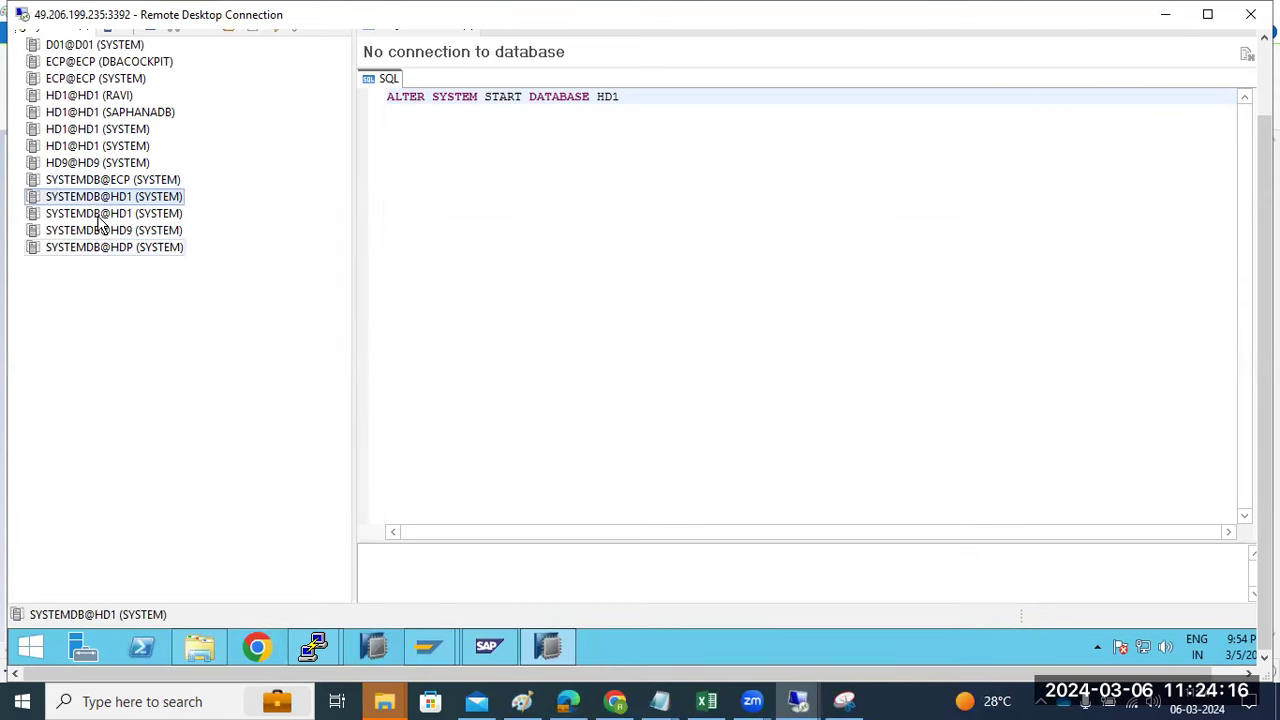
# - Attempt SYSTEM logon to saphana's SYSTEMDB@HD1, retry a corrected password, then abandon it after invalid credentials
pyautogui.doubleClick(96, 214)
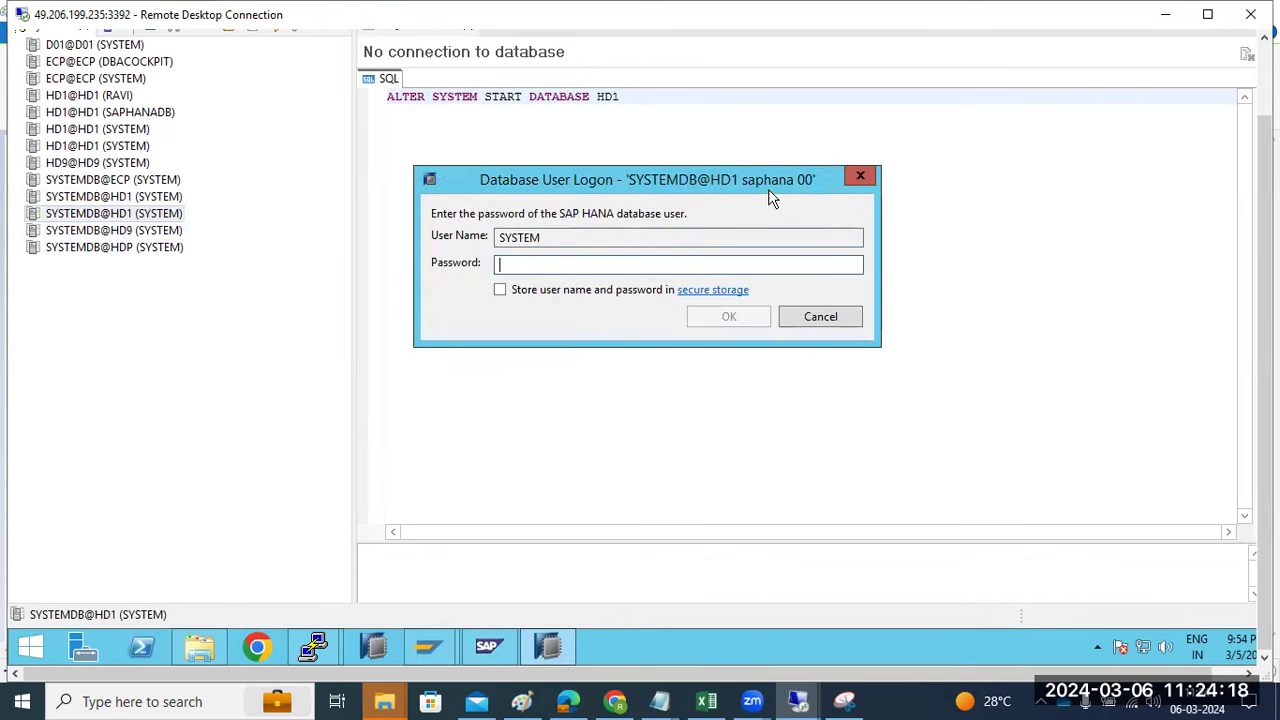
pyautogui.write('*****')
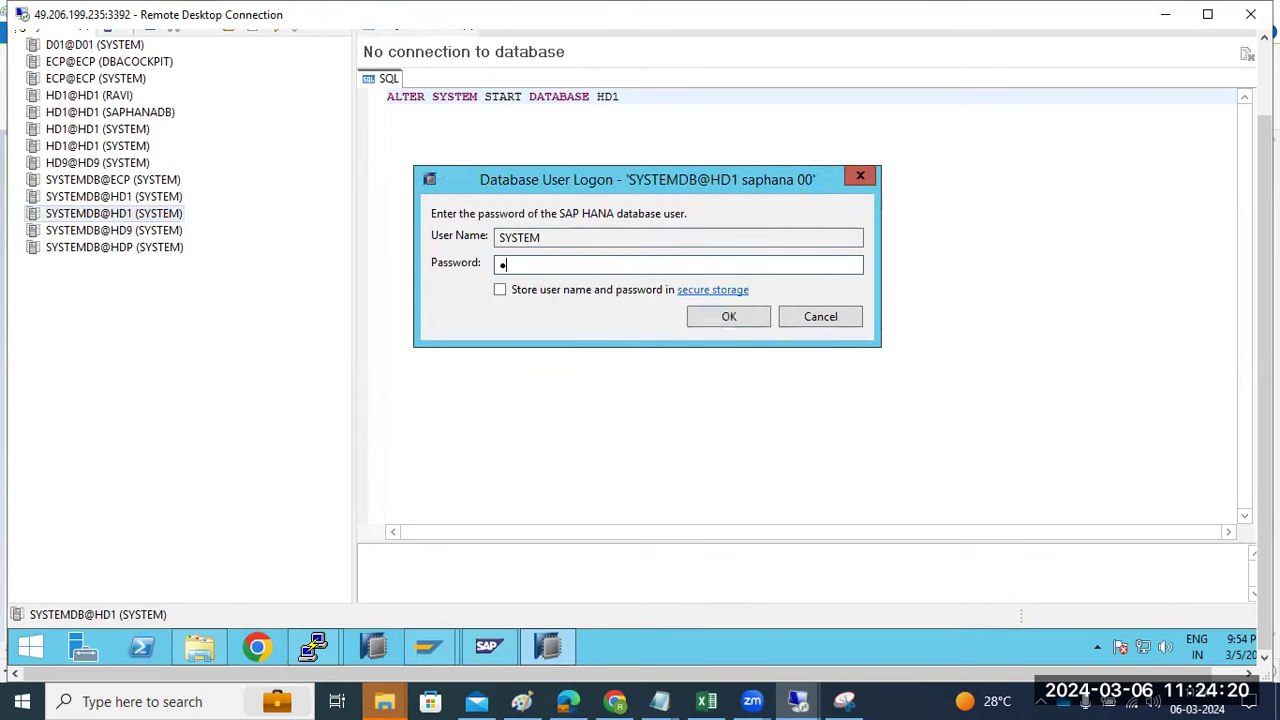
pyautogui.write('*****')
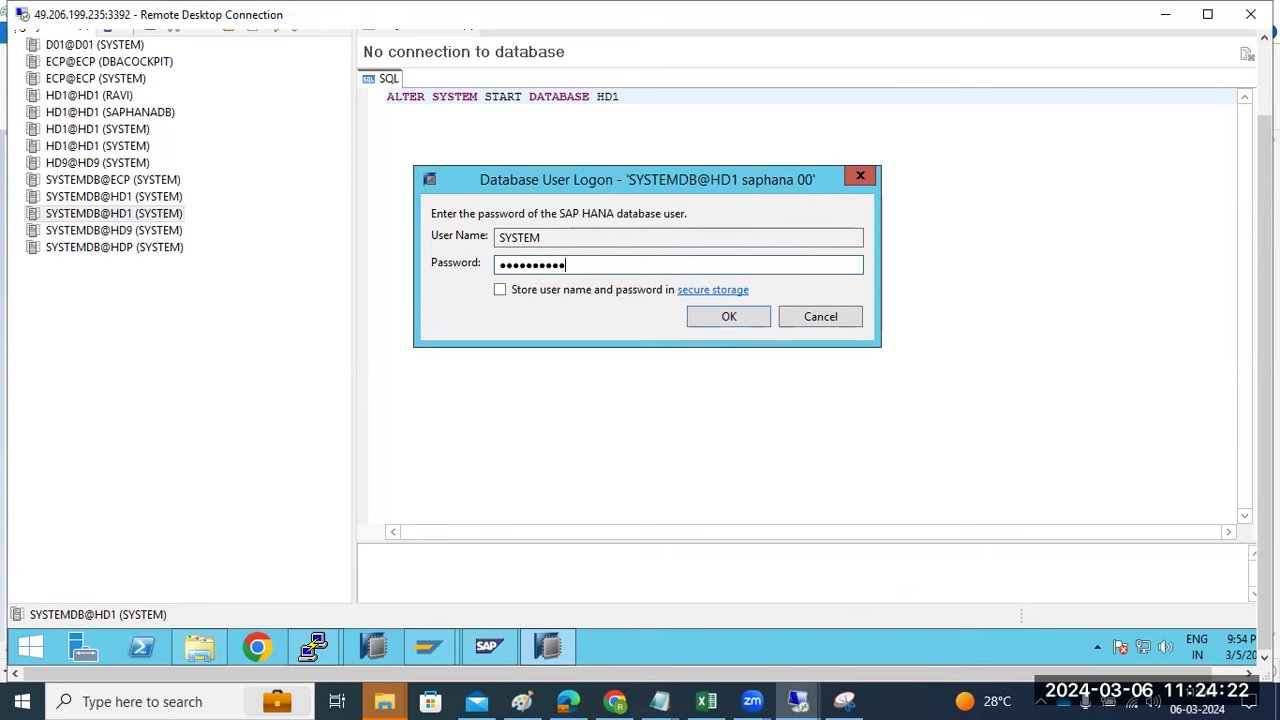
pyautogui.press('Return')
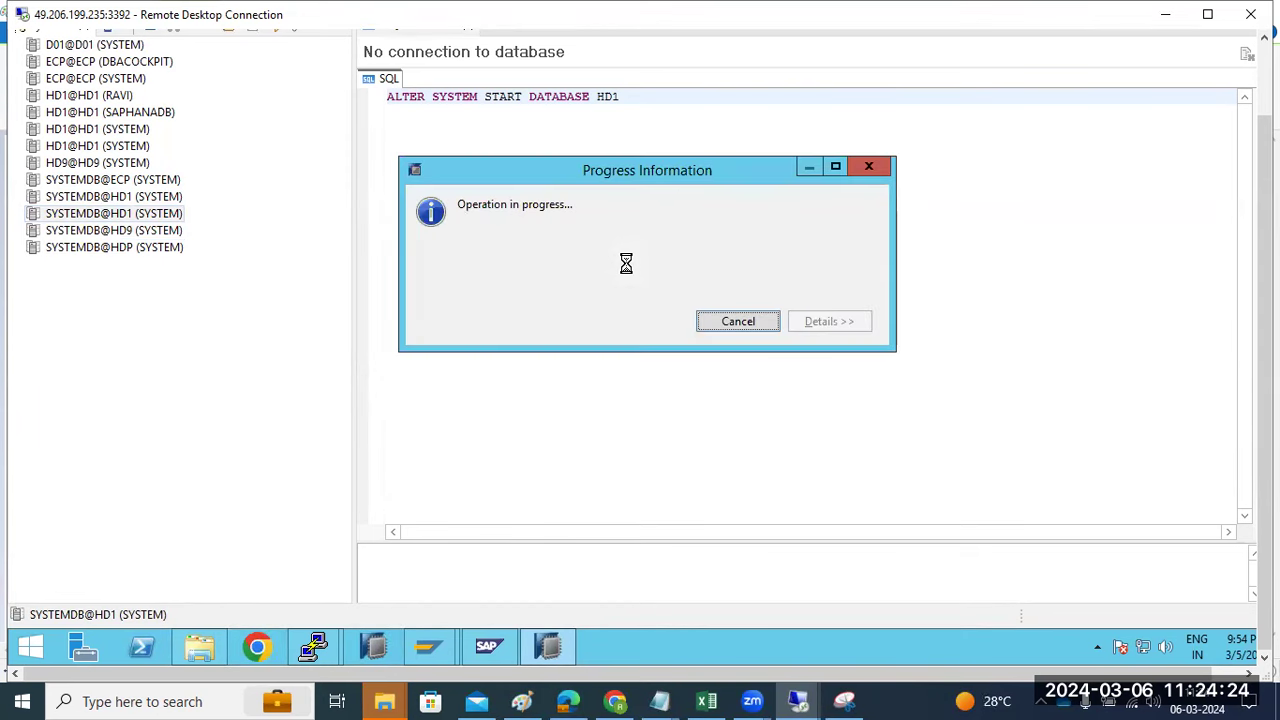
pyautogui.press('Return')
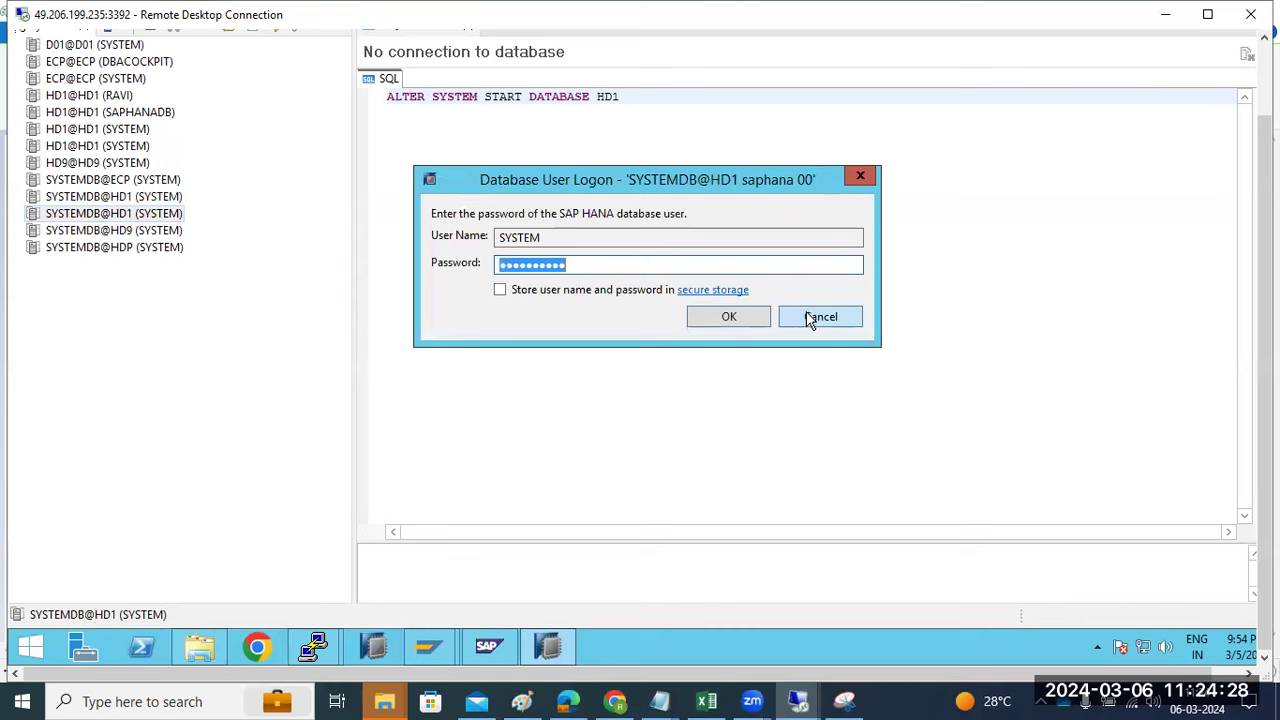
pyautogui.click(641, 263)
pyautogui.press('BackSpace')
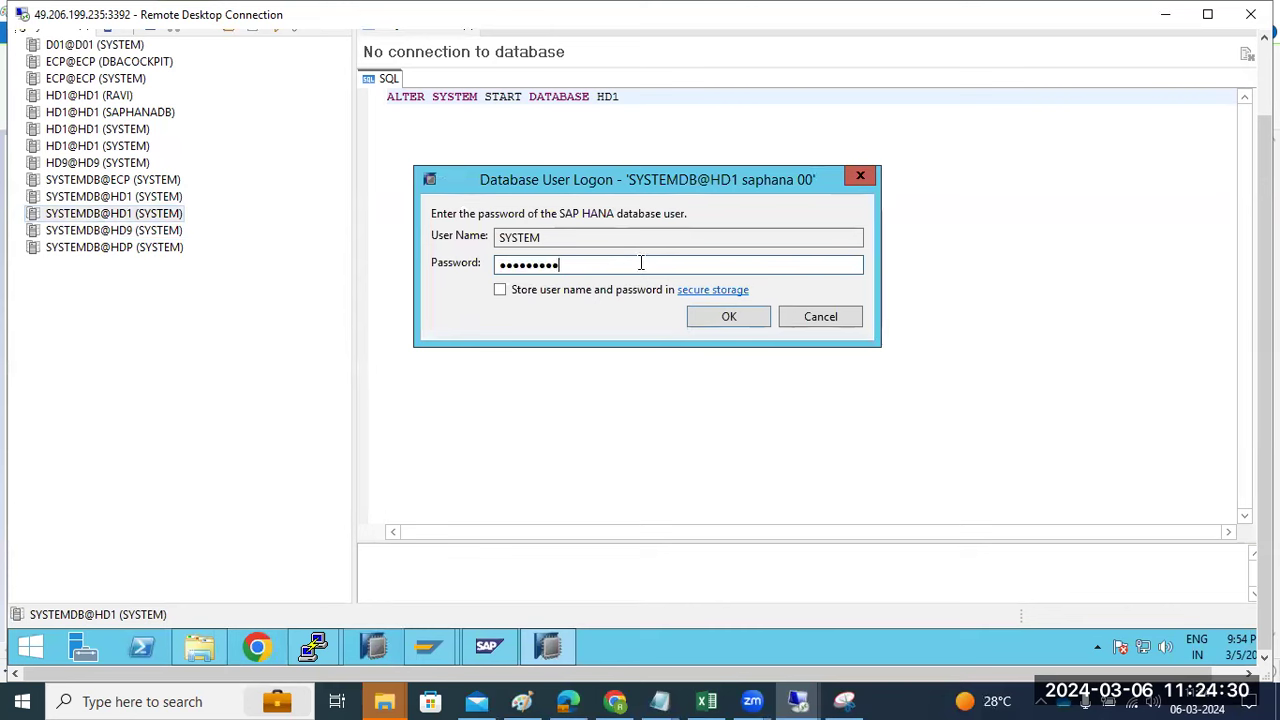
pyautogui.press('Return')
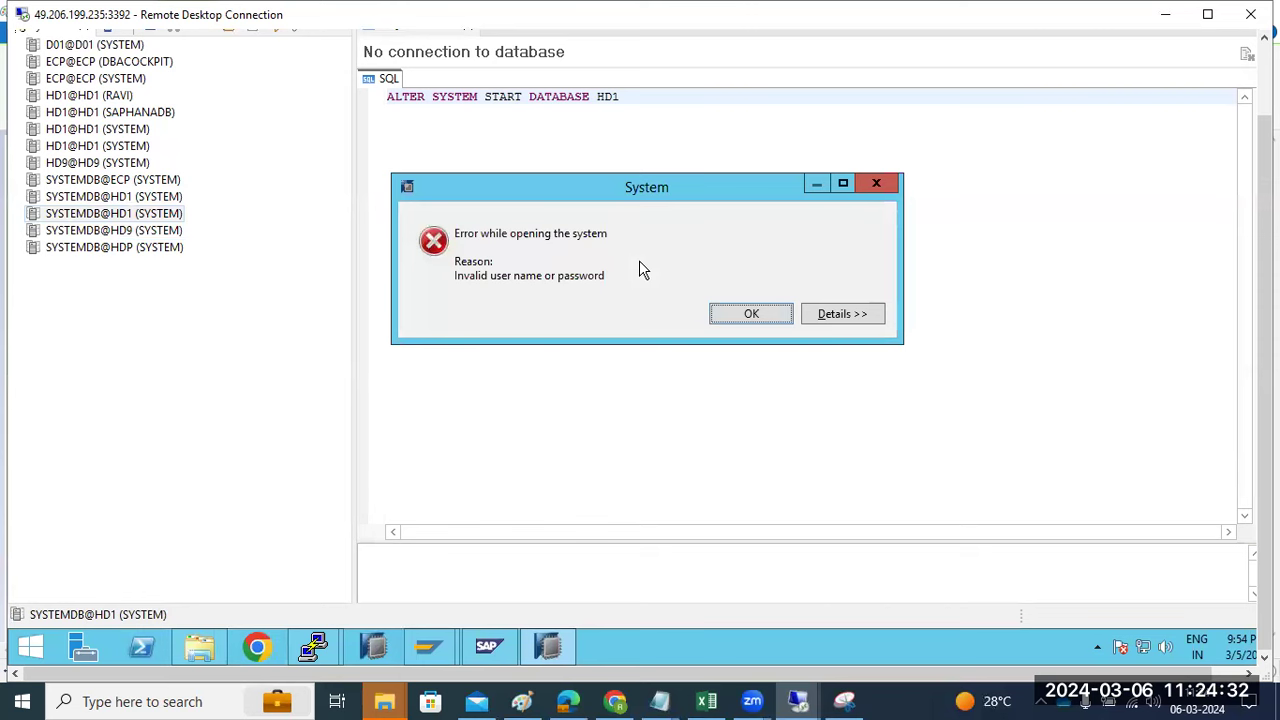
pyautogui.click(770, 318)
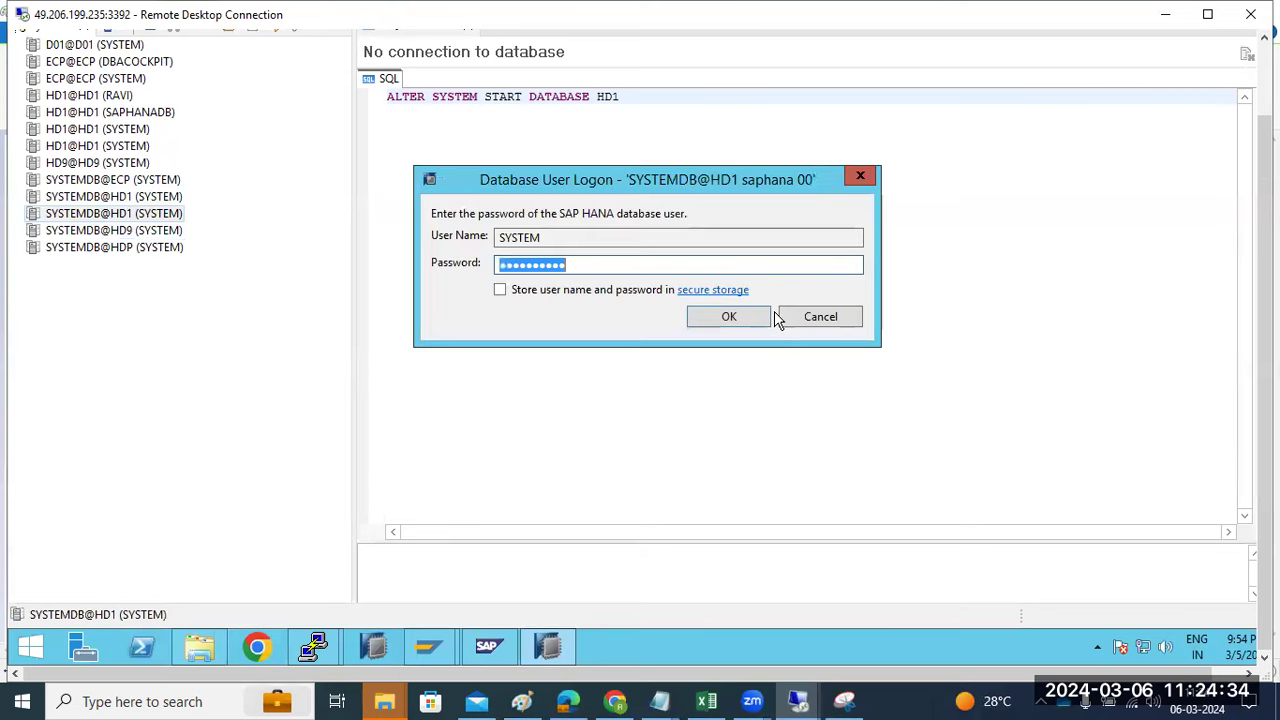
pyautogui.click(846, 317)
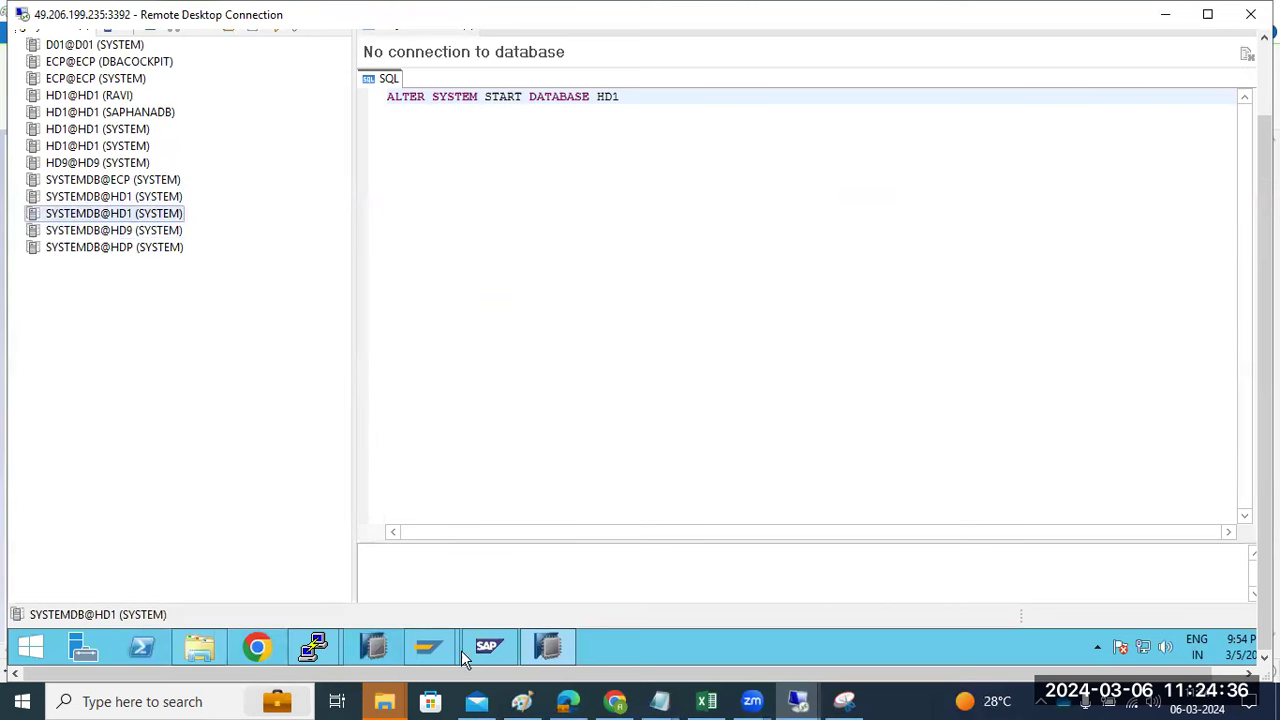
# - Check the hs1adm@saplinux1 terminal to confirm the HS1 instance started OK
pyautogui.moveTo(314, 648)
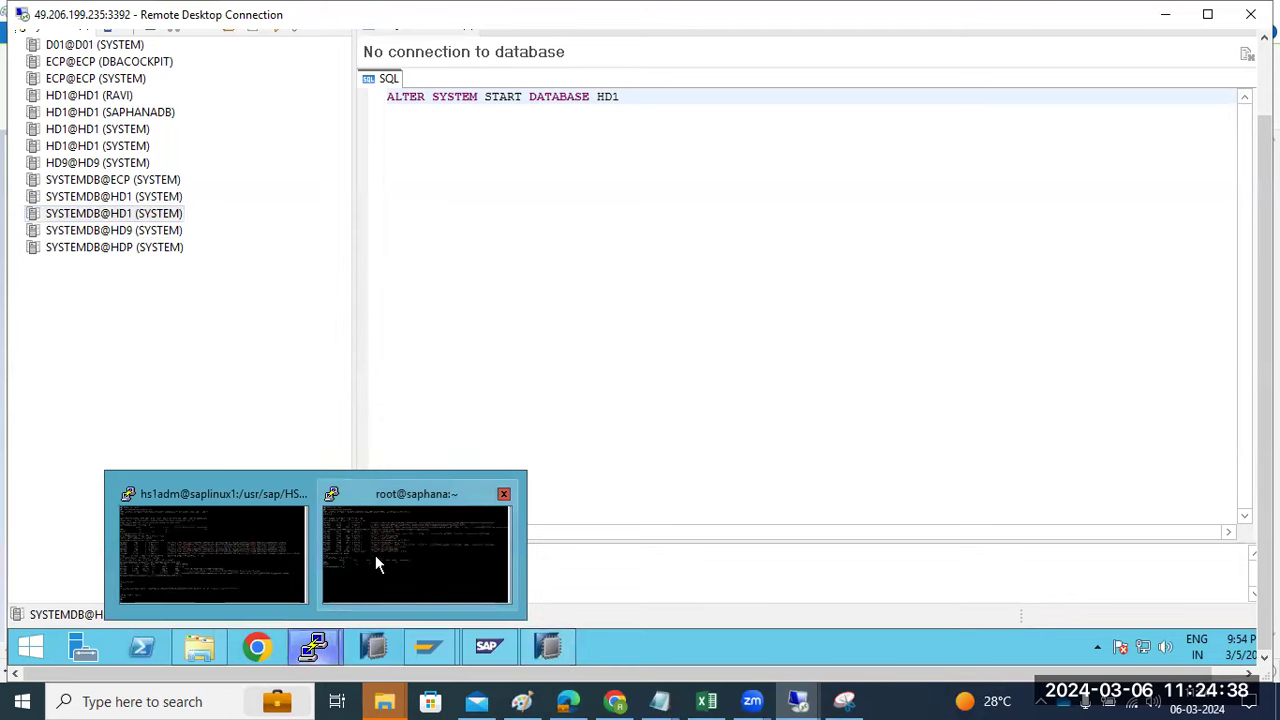
pyautogui.click(375, 563)
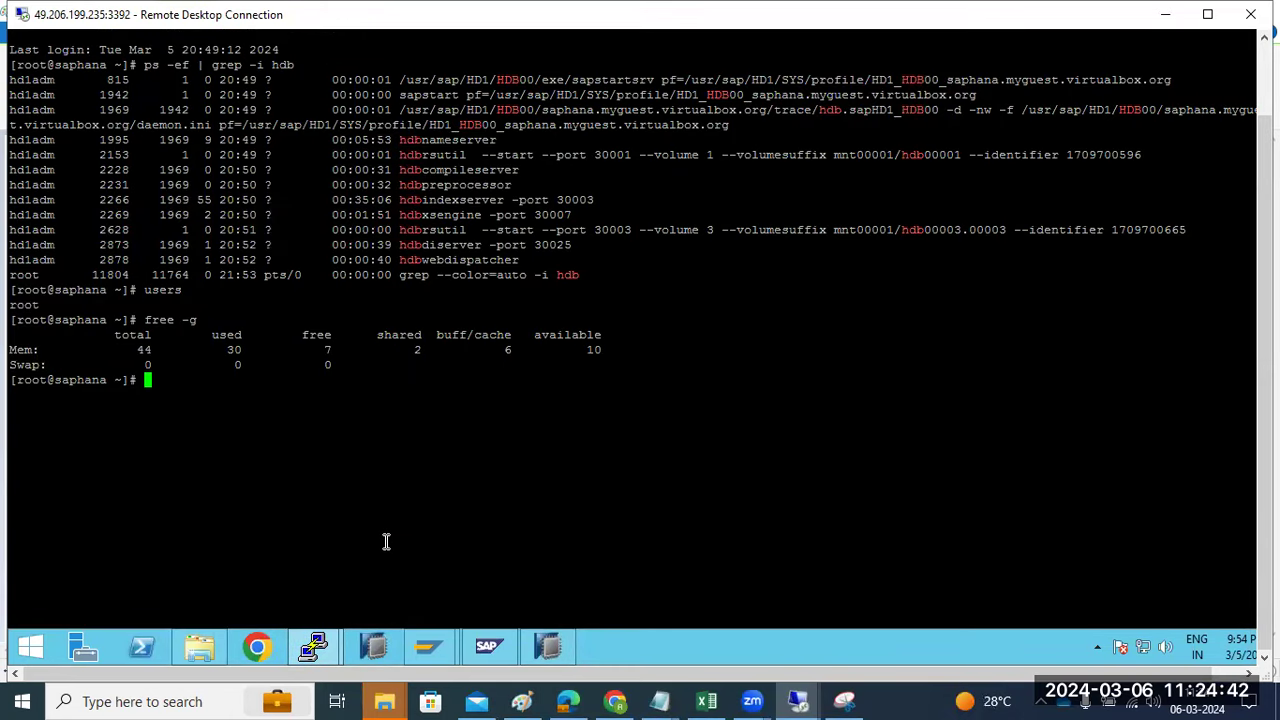
pyautogui.click(312, 640)
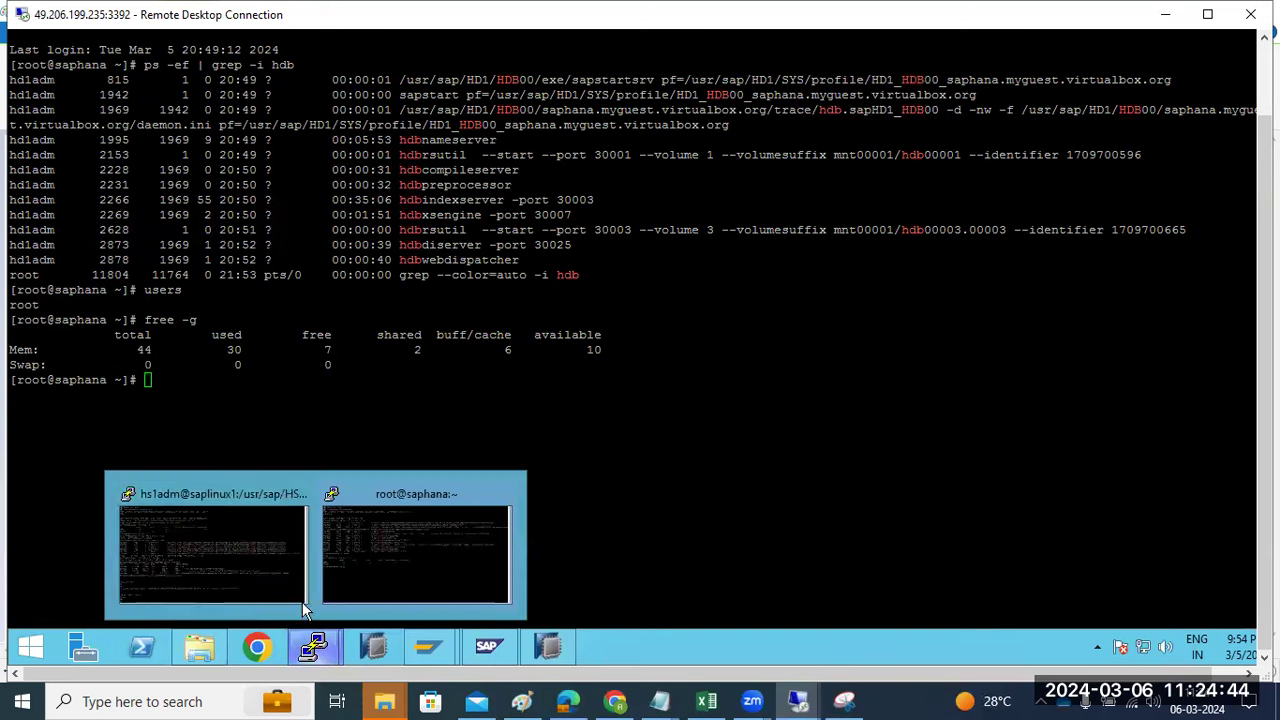
pyautogui.click(270, 556)
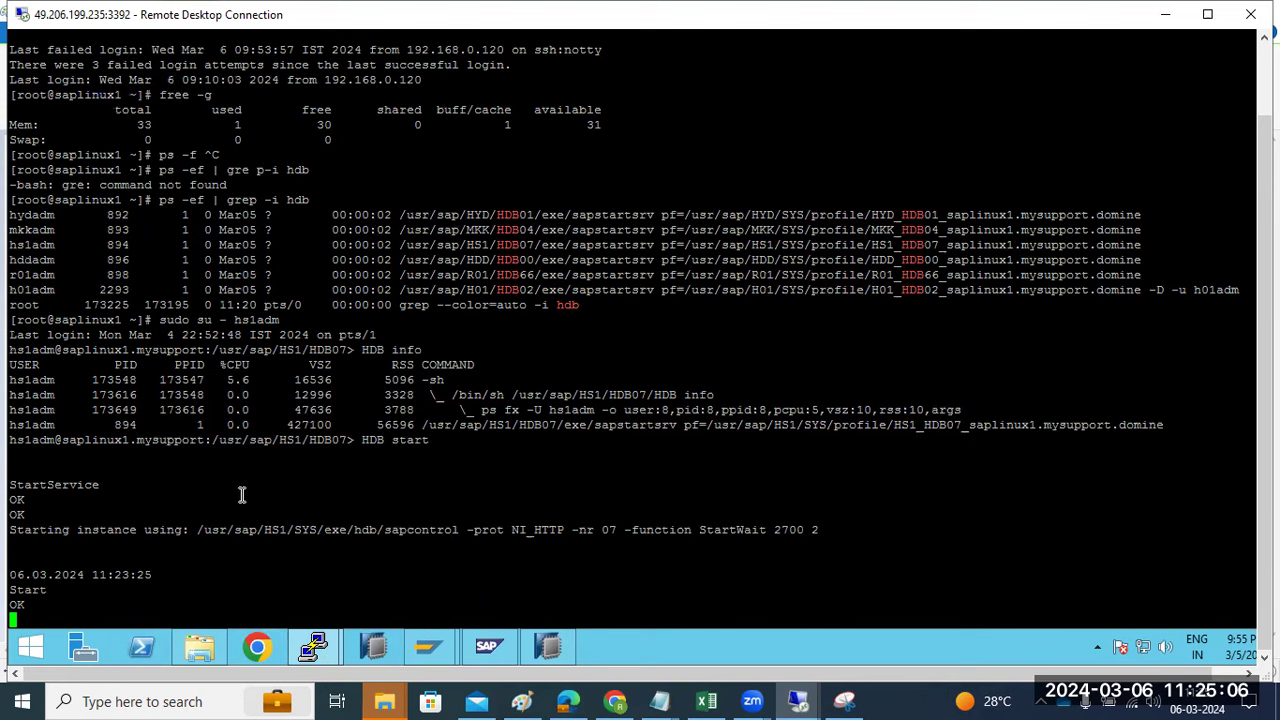
# - Run df -h on saphana, showing the root filesystem 53% full
pyautogui.moveTo(313, 645)
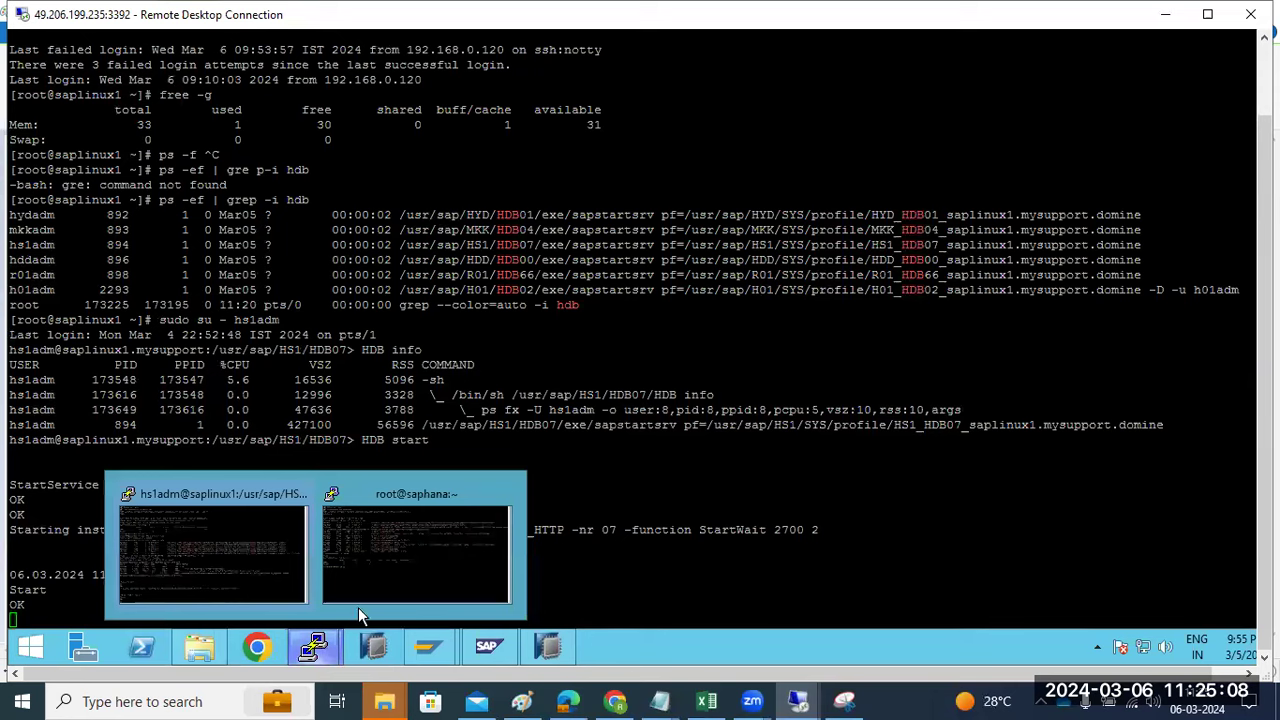
pyautogui.click(437, 557)
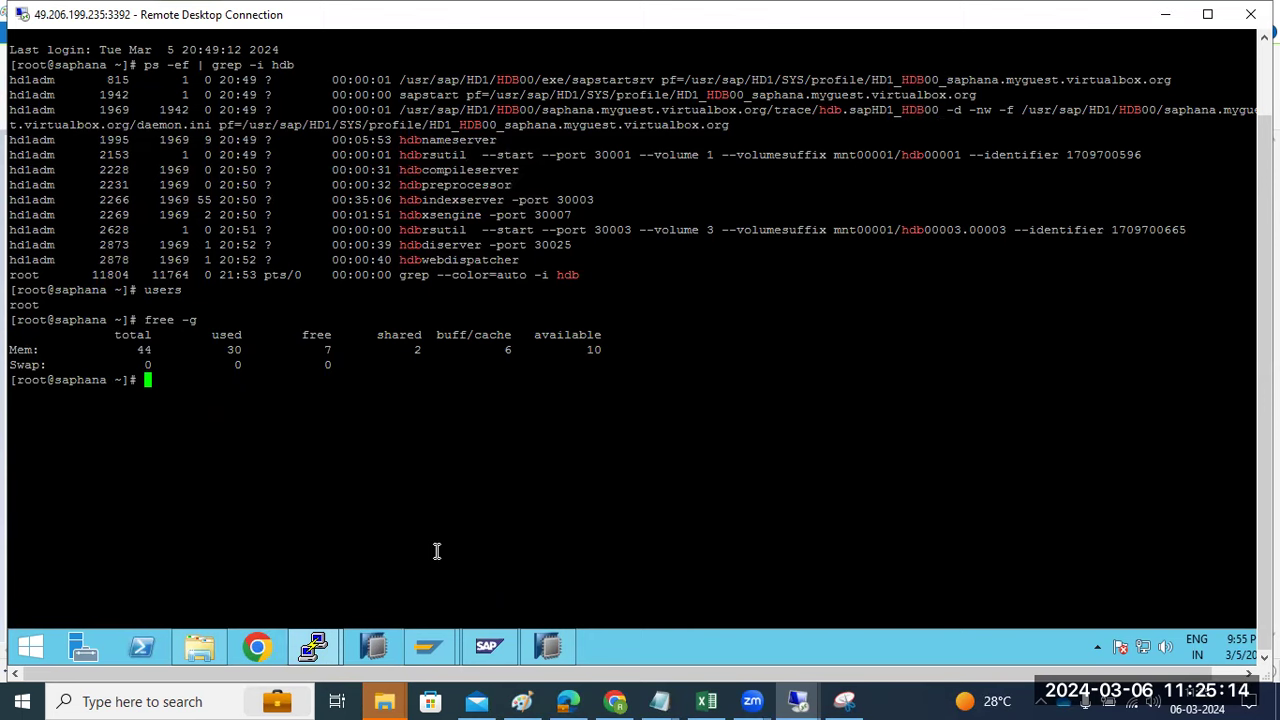
pyautogui.write('df -')
pyautogui.write('h')
pyautogui.press('Return')
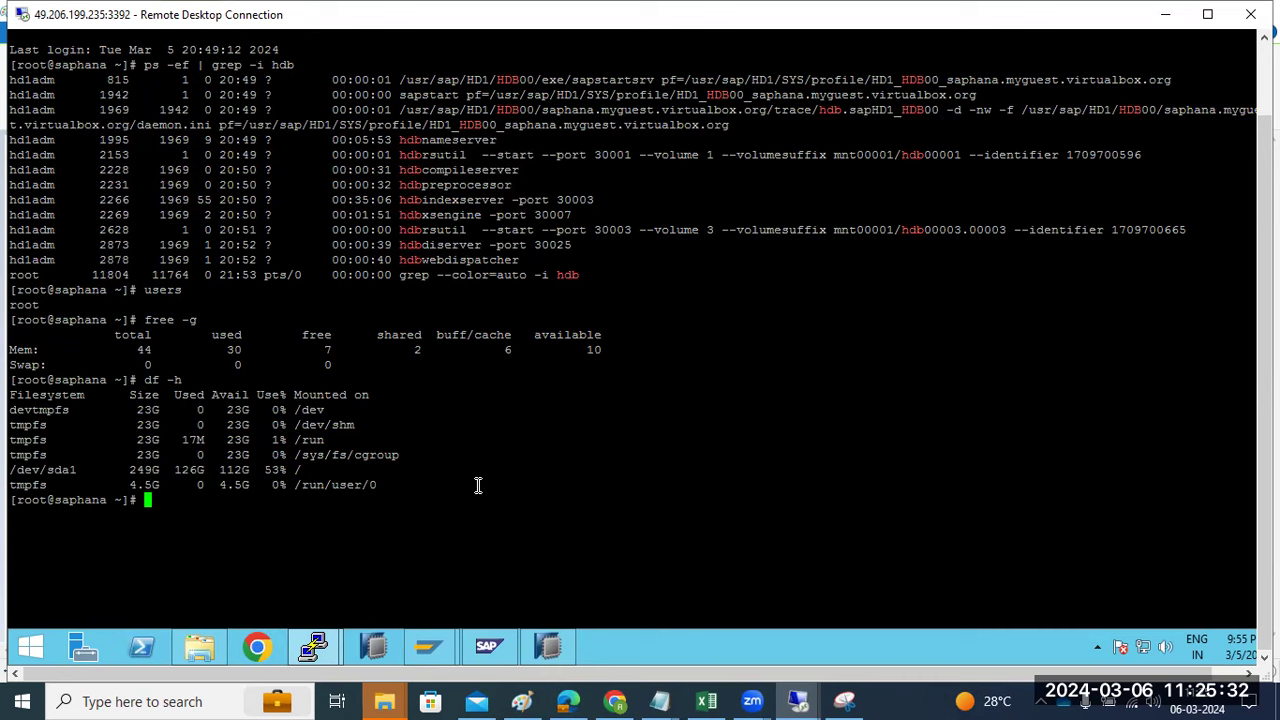
pyautogui.click(547, 645)
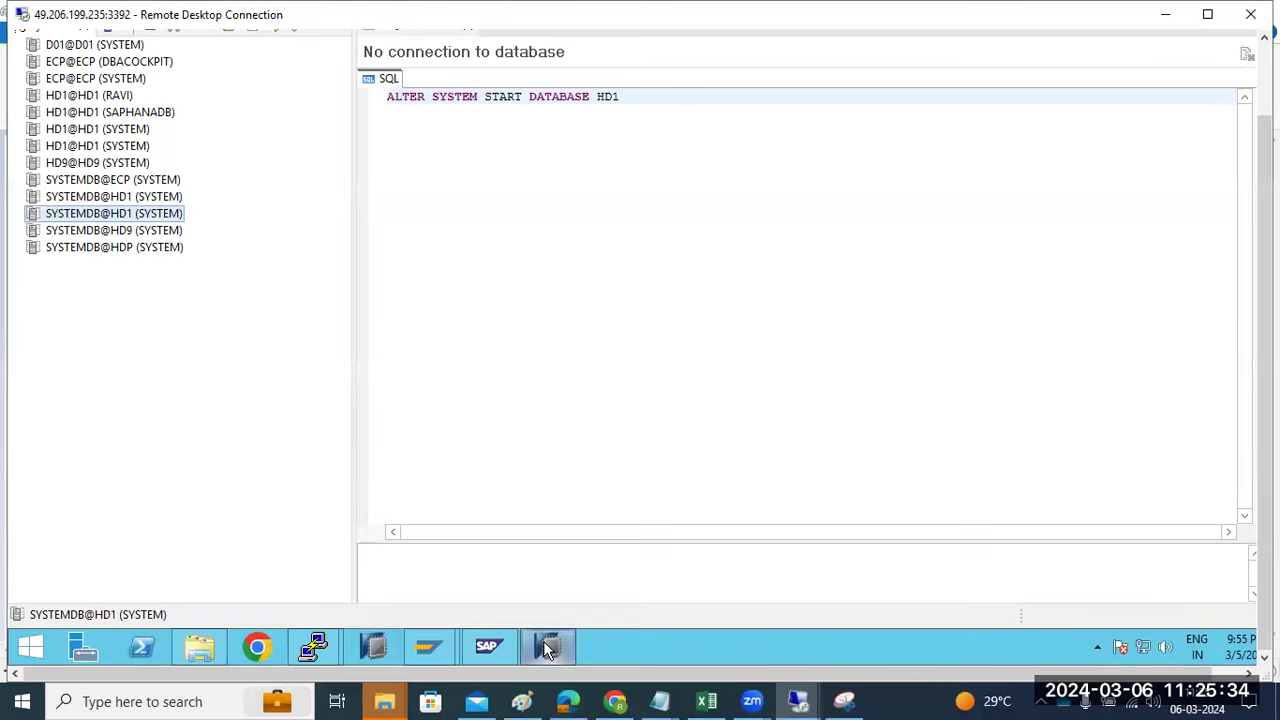
pyautogui.click(543, 641)
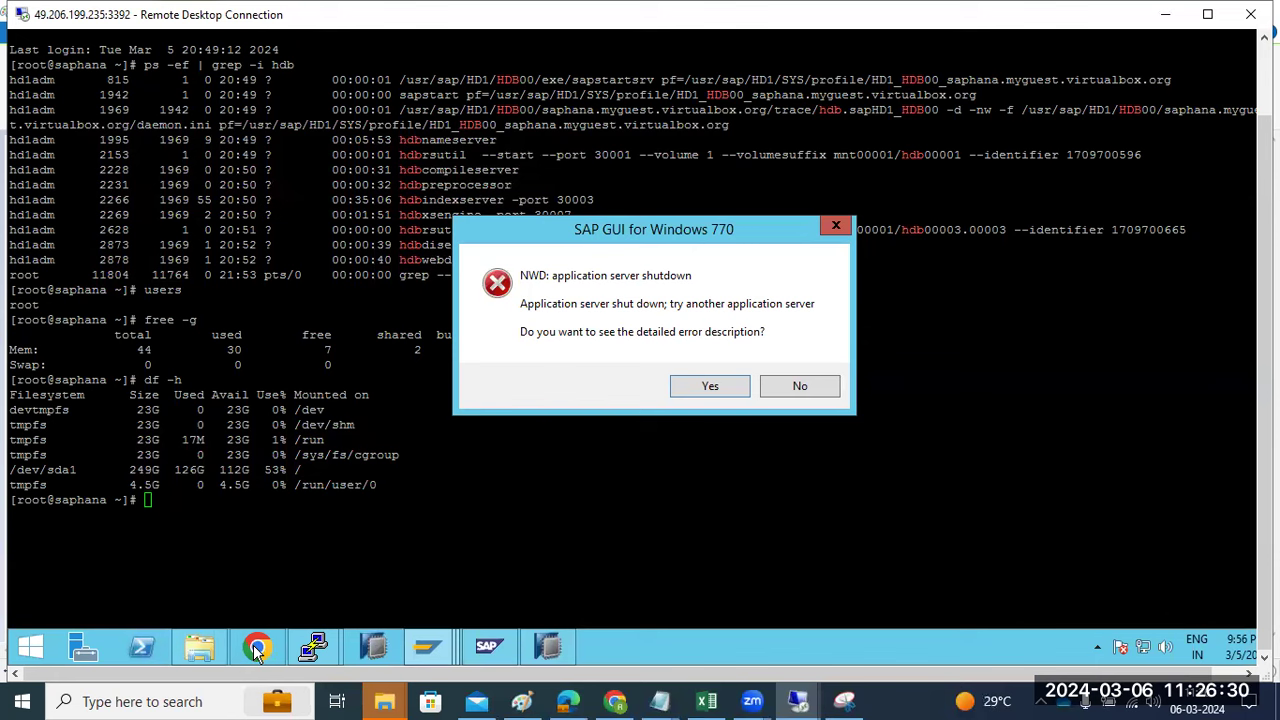
# - Dismiss the SAP GUI application server error and bring HANA Studio back to the front
pyautogui.click(799, 386)
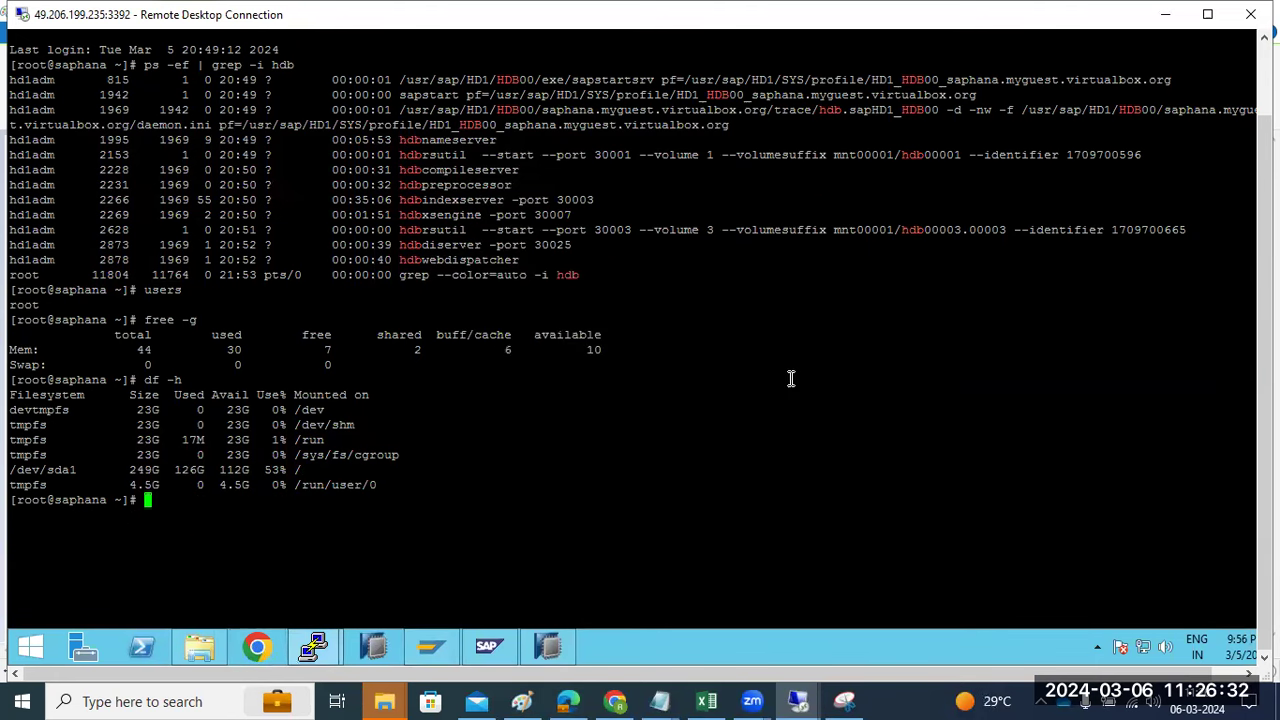
pyautogui.click(476, 648)
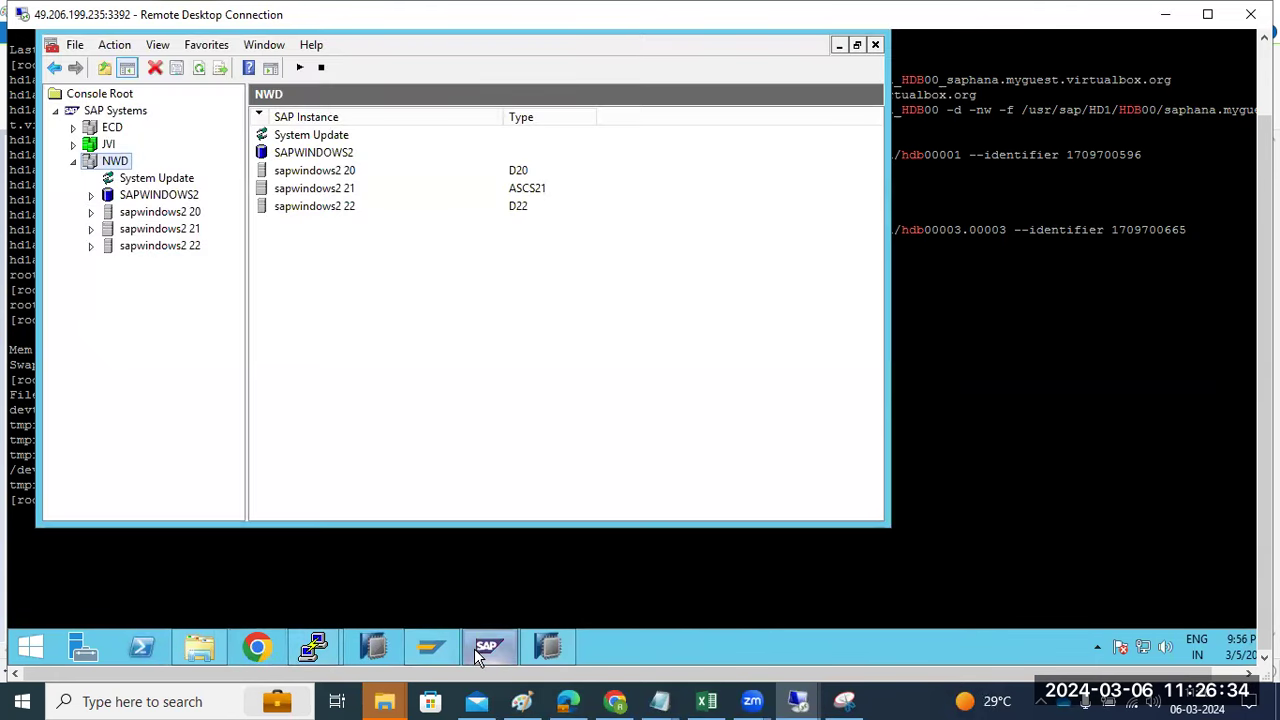
pyautogui.click(476, 648)
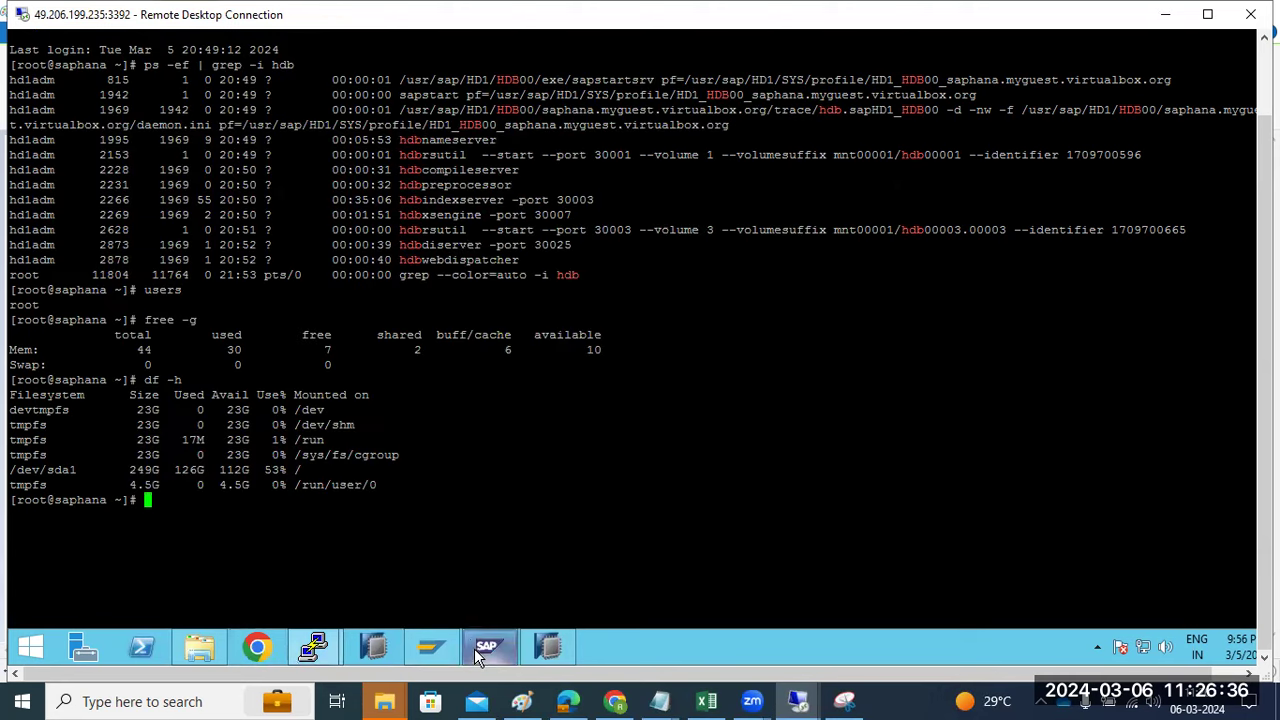
pyautogui.moveTo(313, 647)
pyautogui.click(249, 577)
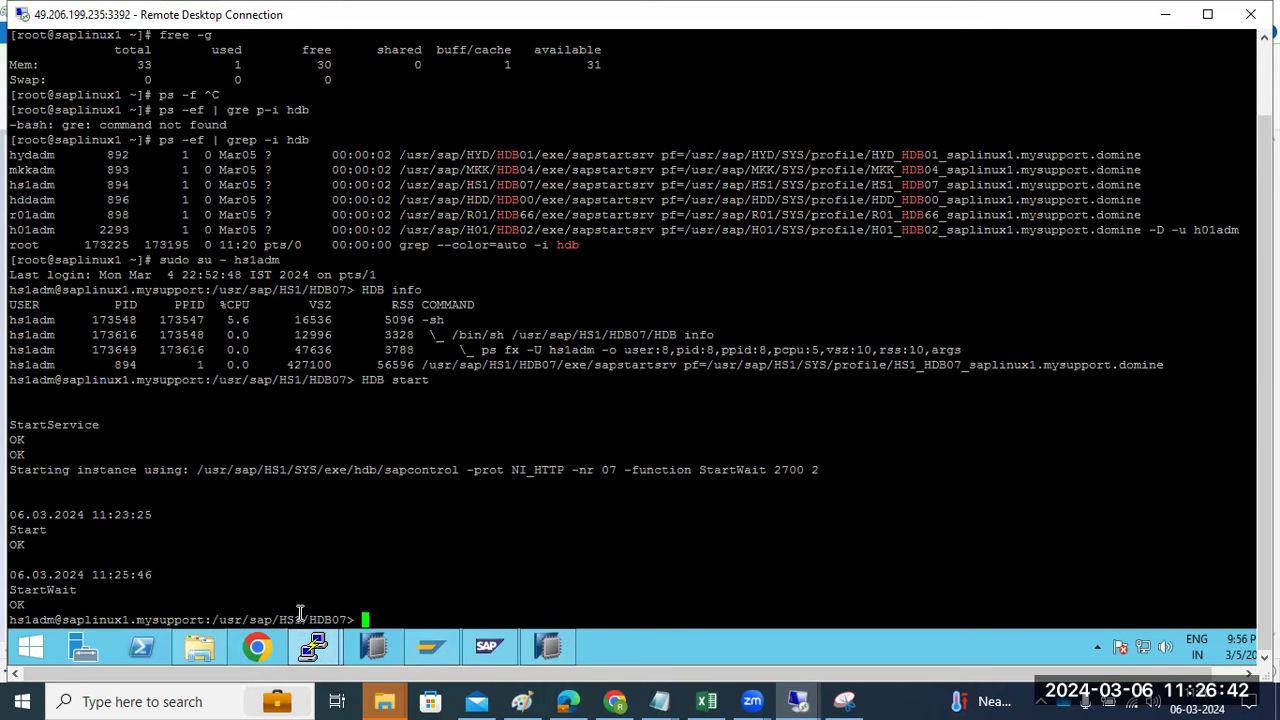
pyautogui.click(548, 650)
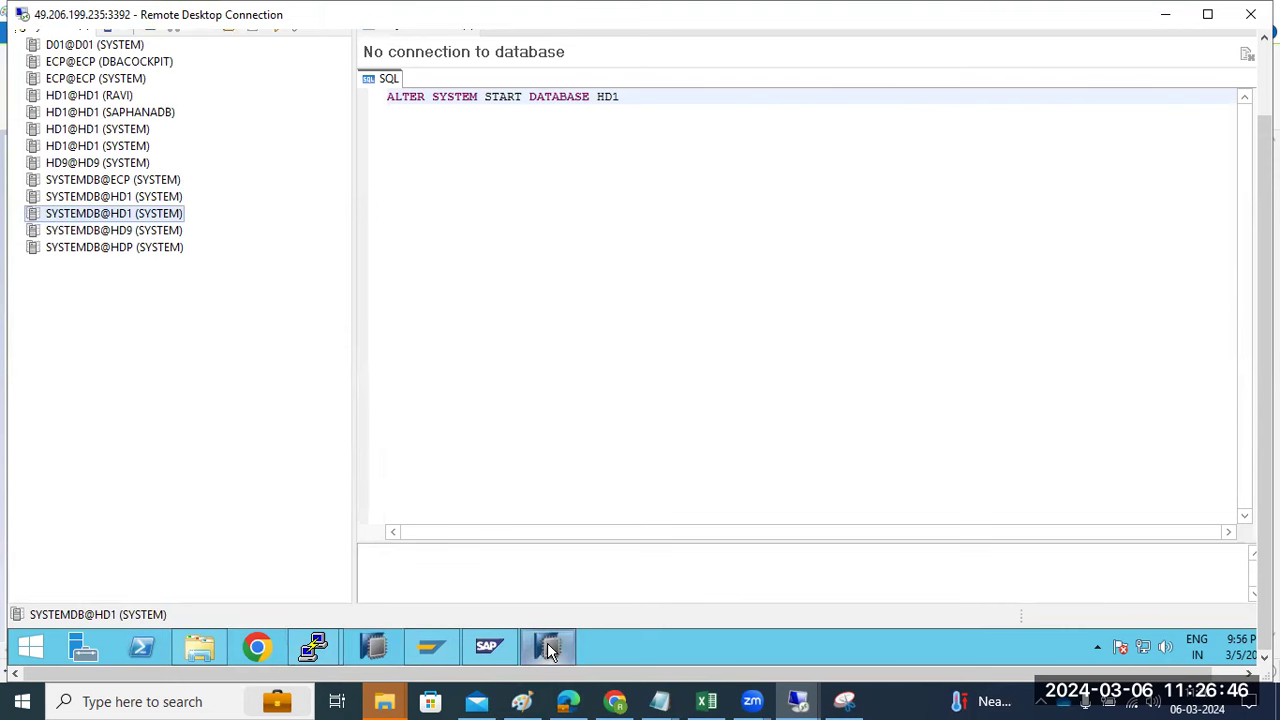
pyautogui.scroll(1, 1265, 380)
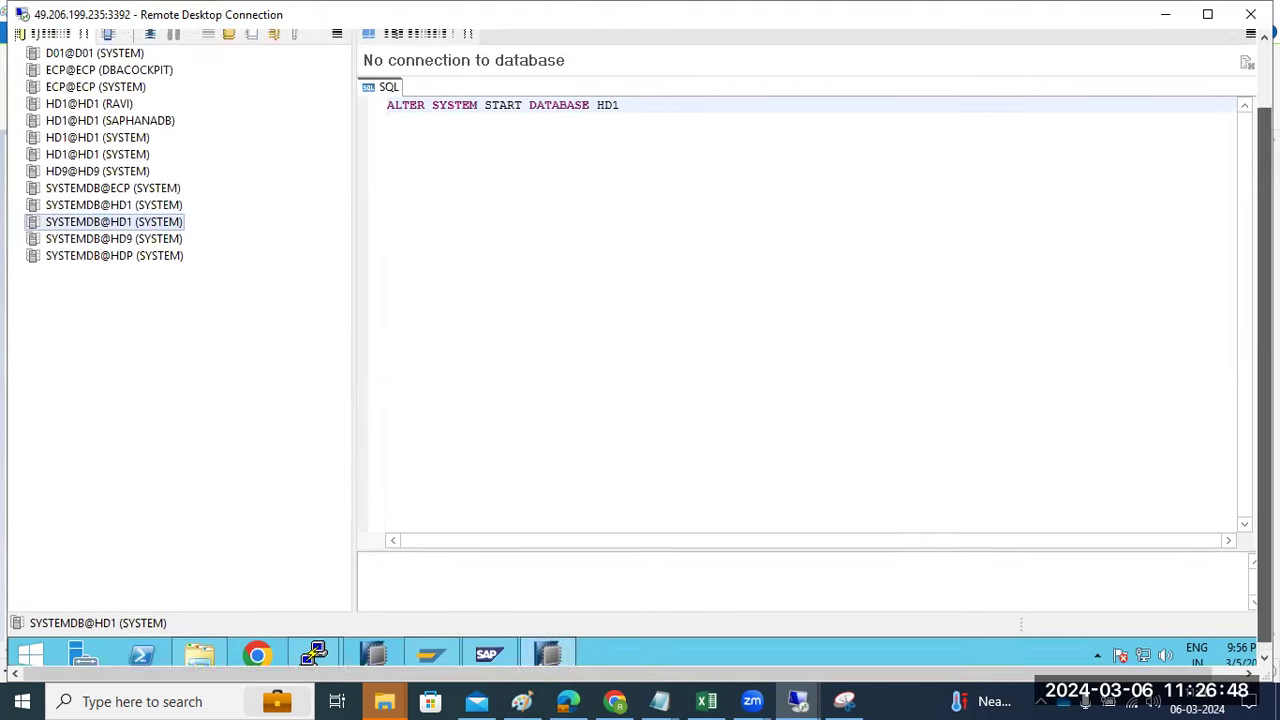
pyautogui.scroll(5, 1265, 300)
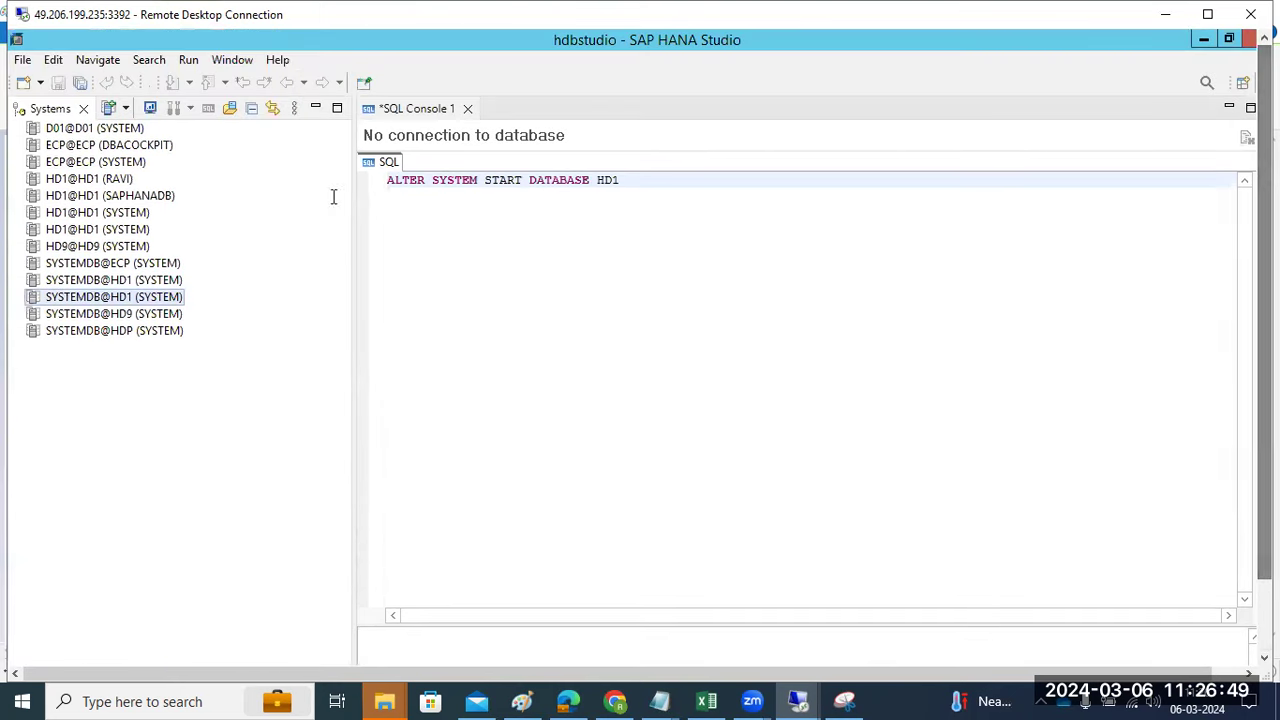
# - Add a new system with host saplinux1 and instance number 07, checked in the terminal
pyautogui.click(110, 110)
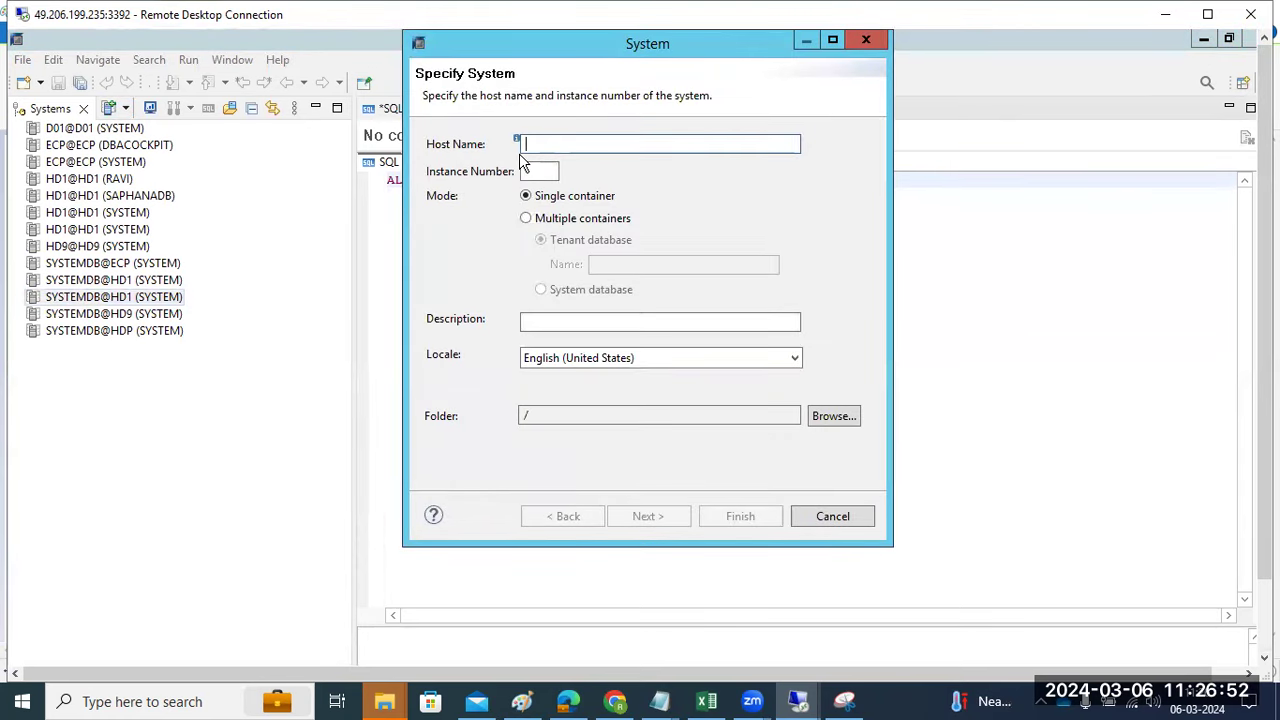
pyautogui.write('saplinux1')
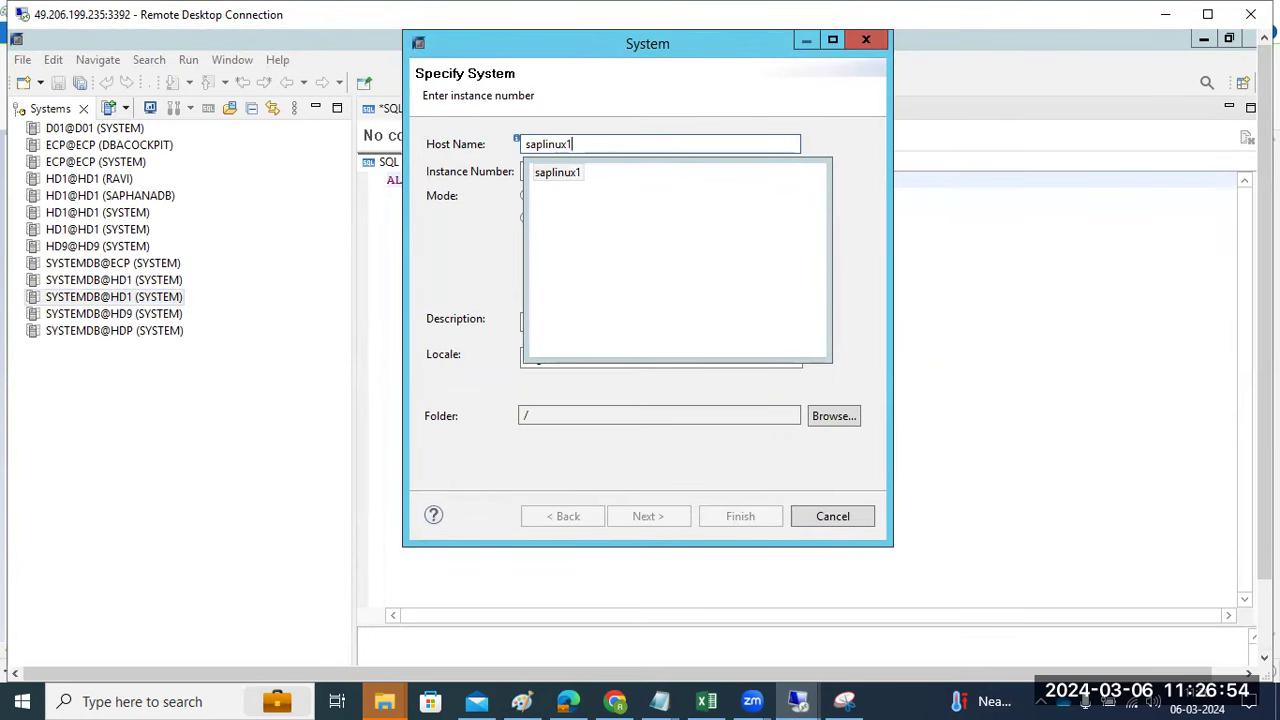
pyautogui.press('Down')
pyautogui.press('Return')
pyautogui.press('Tab')
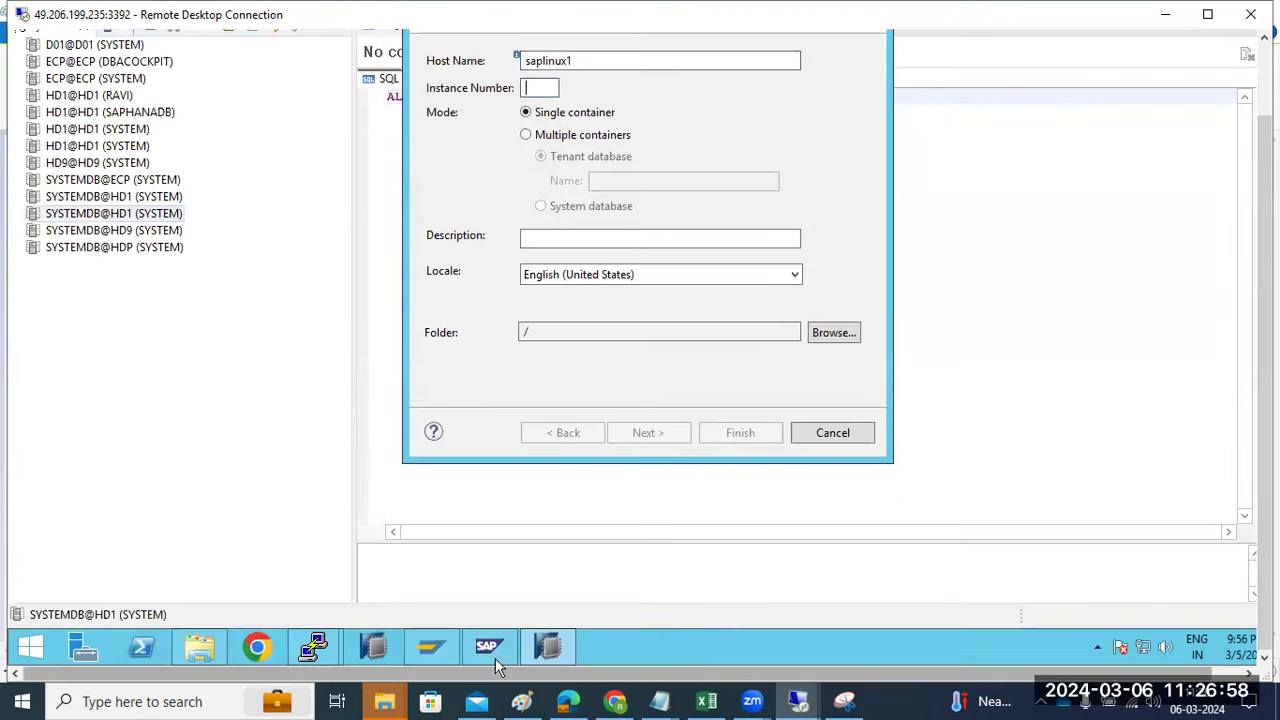
pyautogui.moveTo(313, 650)
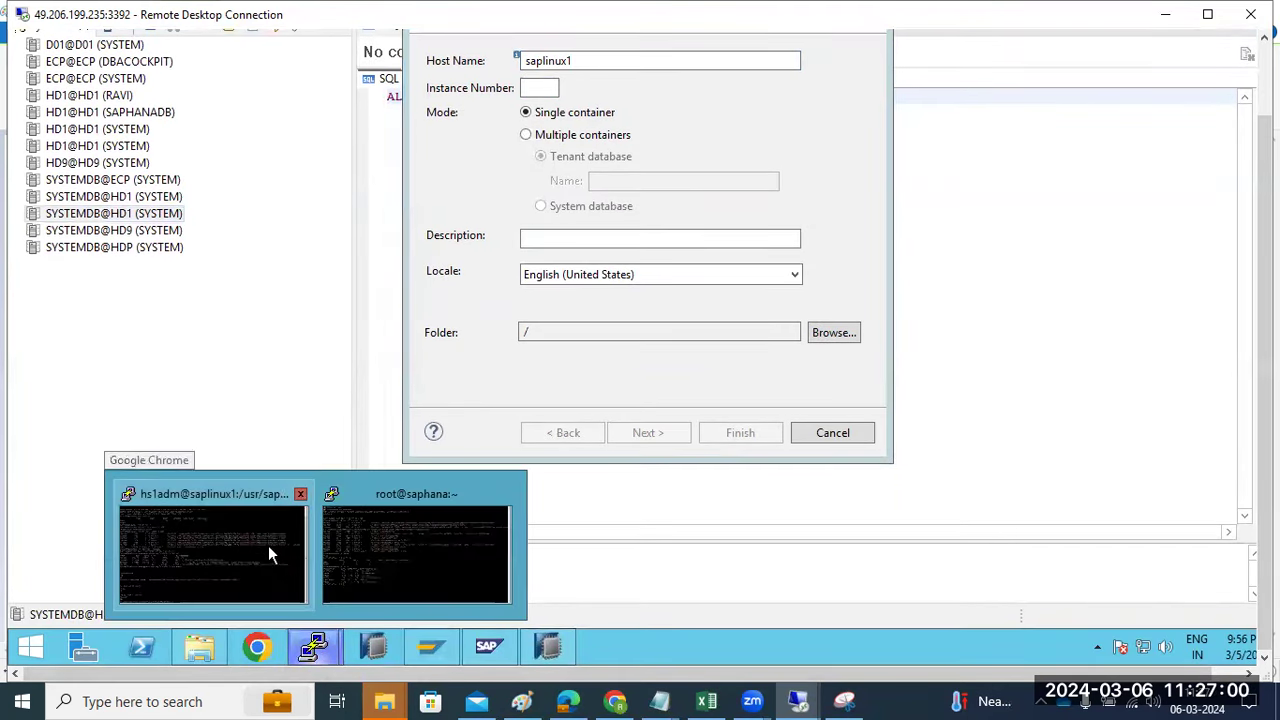
pyautogui.click(269, 545)
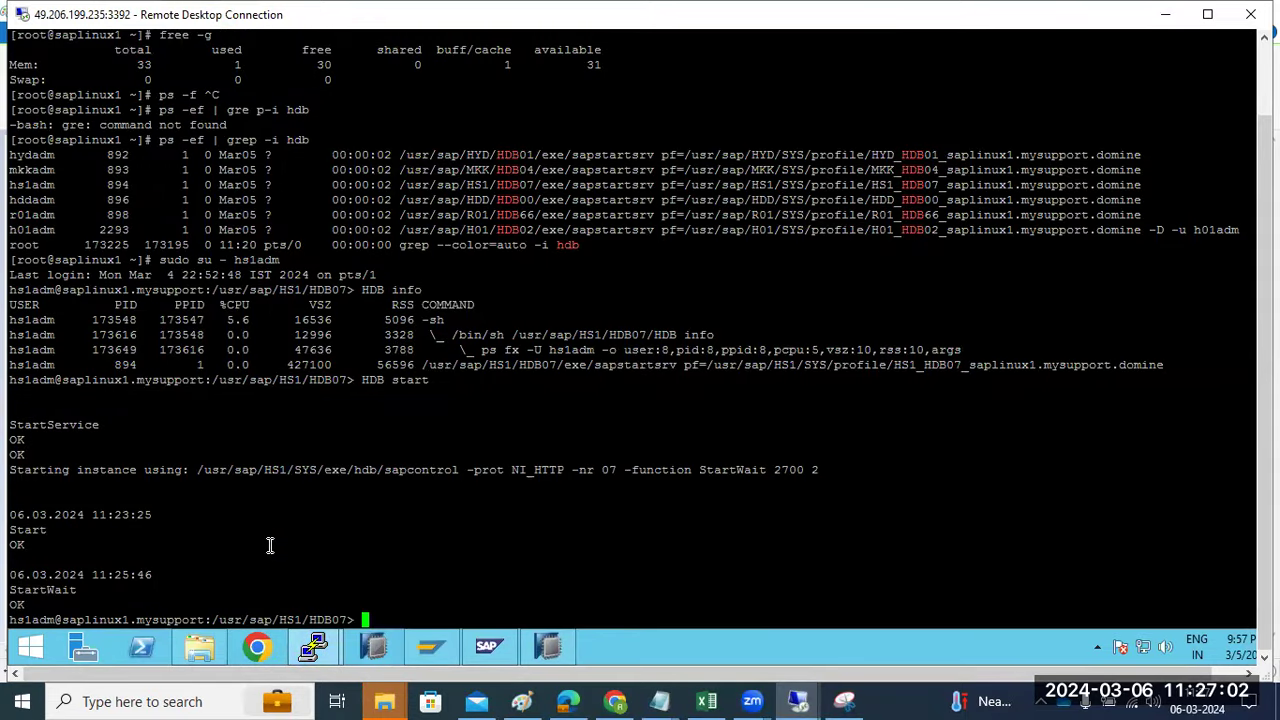
pyautogui.click(548, 652)
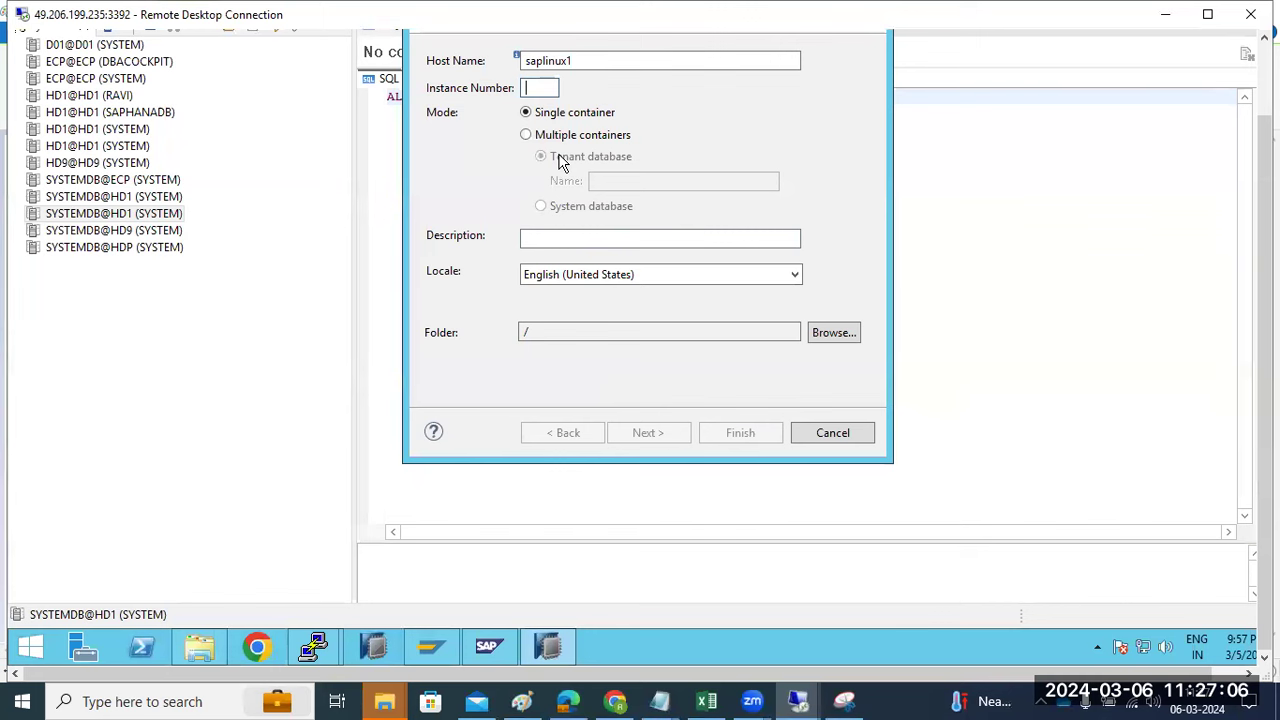
pyautogui.write('07')
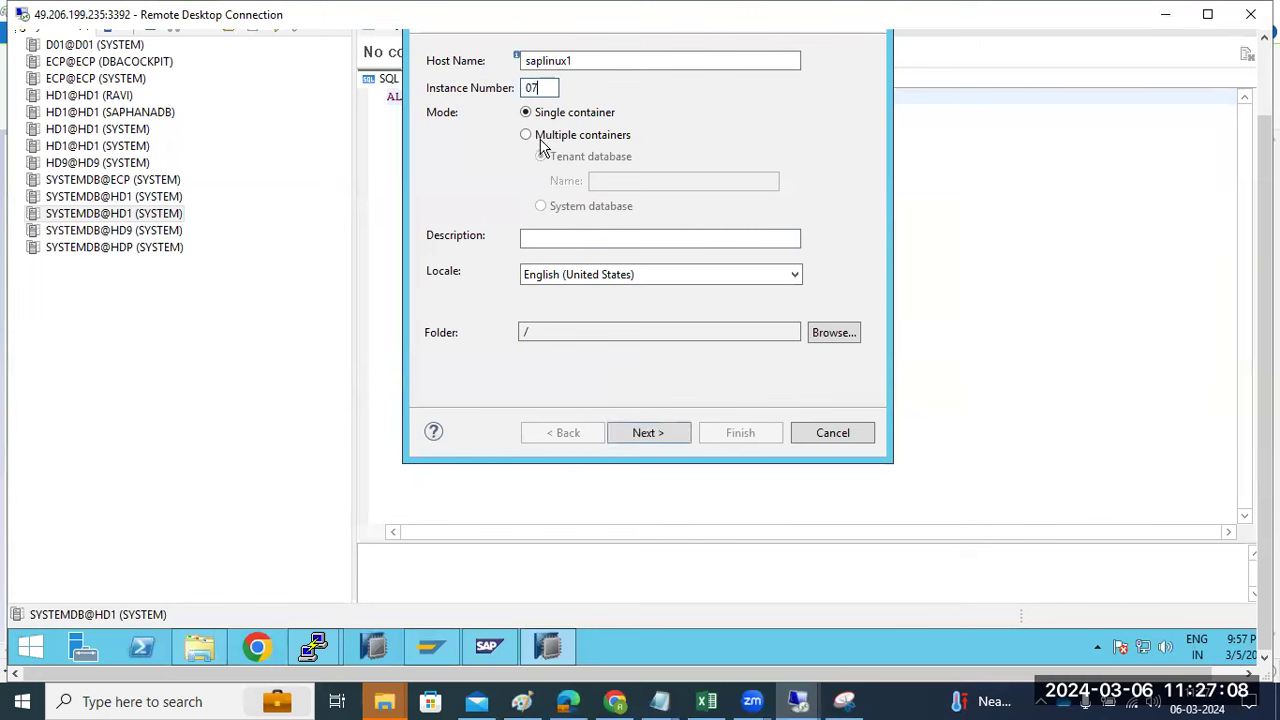
# - Choose multiple containers mode connecting to the system database
pyautogui.click(541, 141)
pyautogui.click(560, 206)
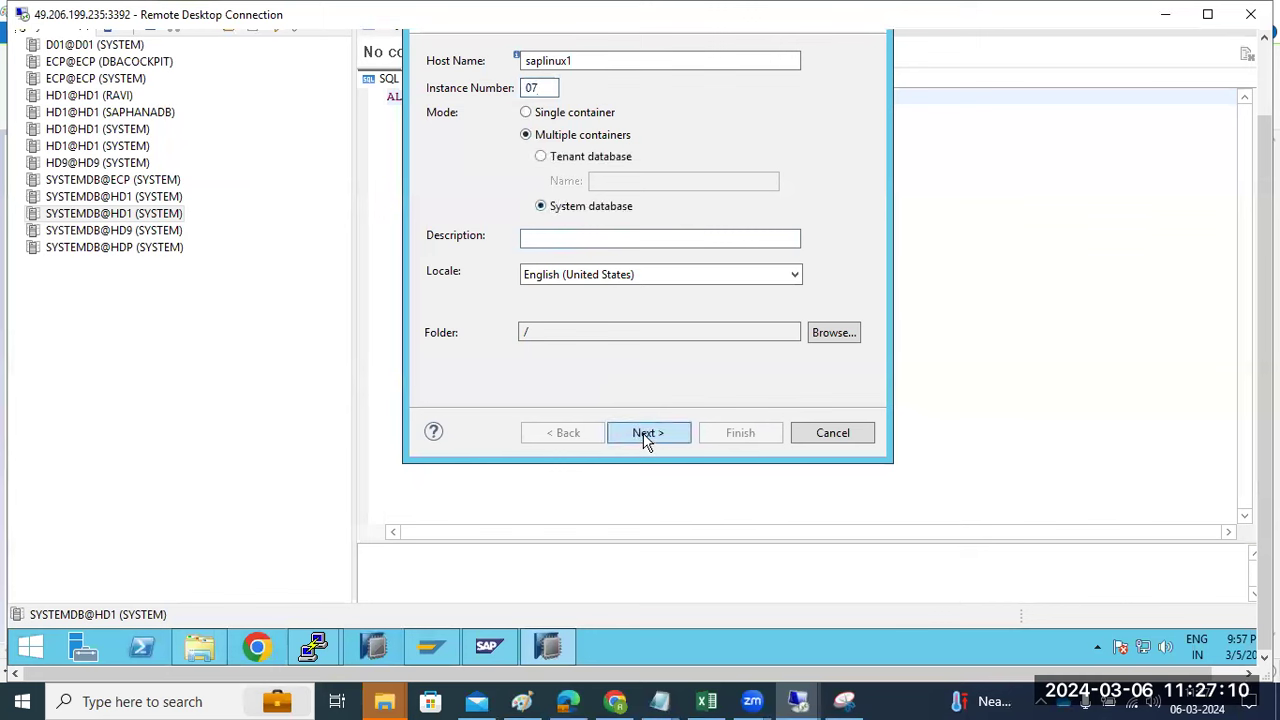
pyautogui.click(645, 440)
# - Log in as SYSTEM with the corrected password and finish adding SYSTEMDB@HS1
pyautogui.write('SYSTE')
pyautogui.press('Tab')
pyautogui.write('**********')
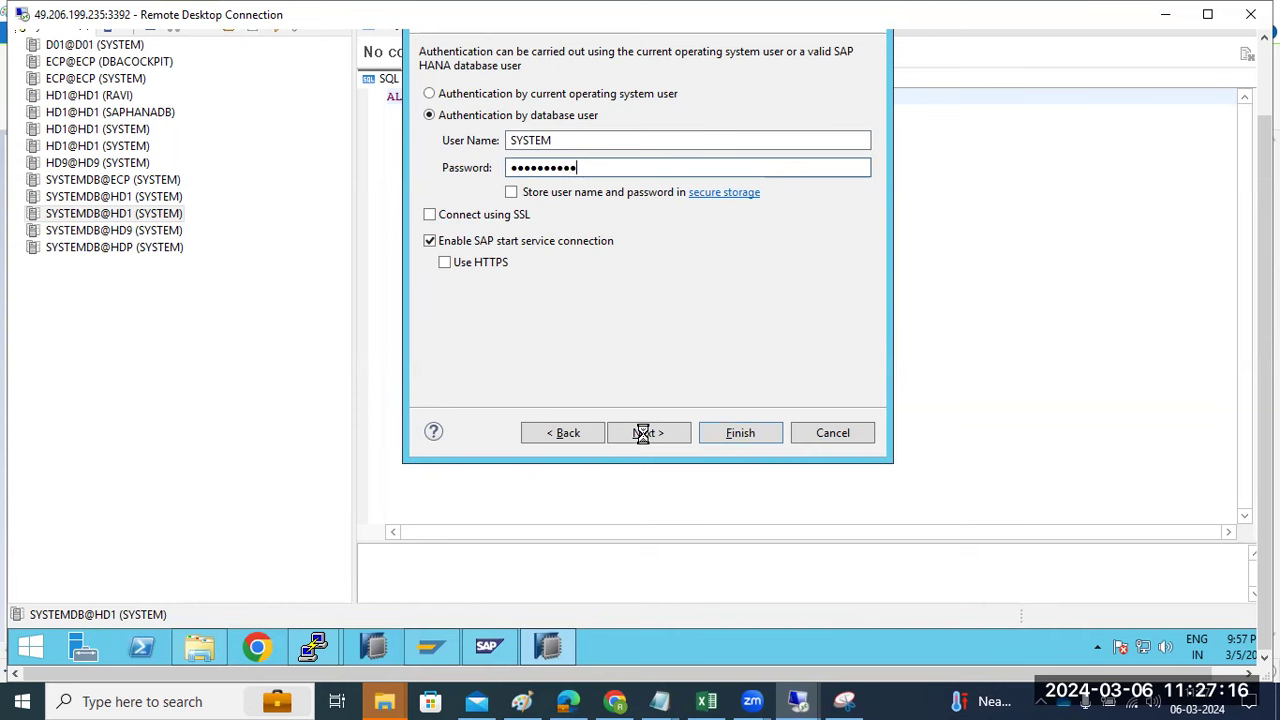
pyautogui.click(643, 433)
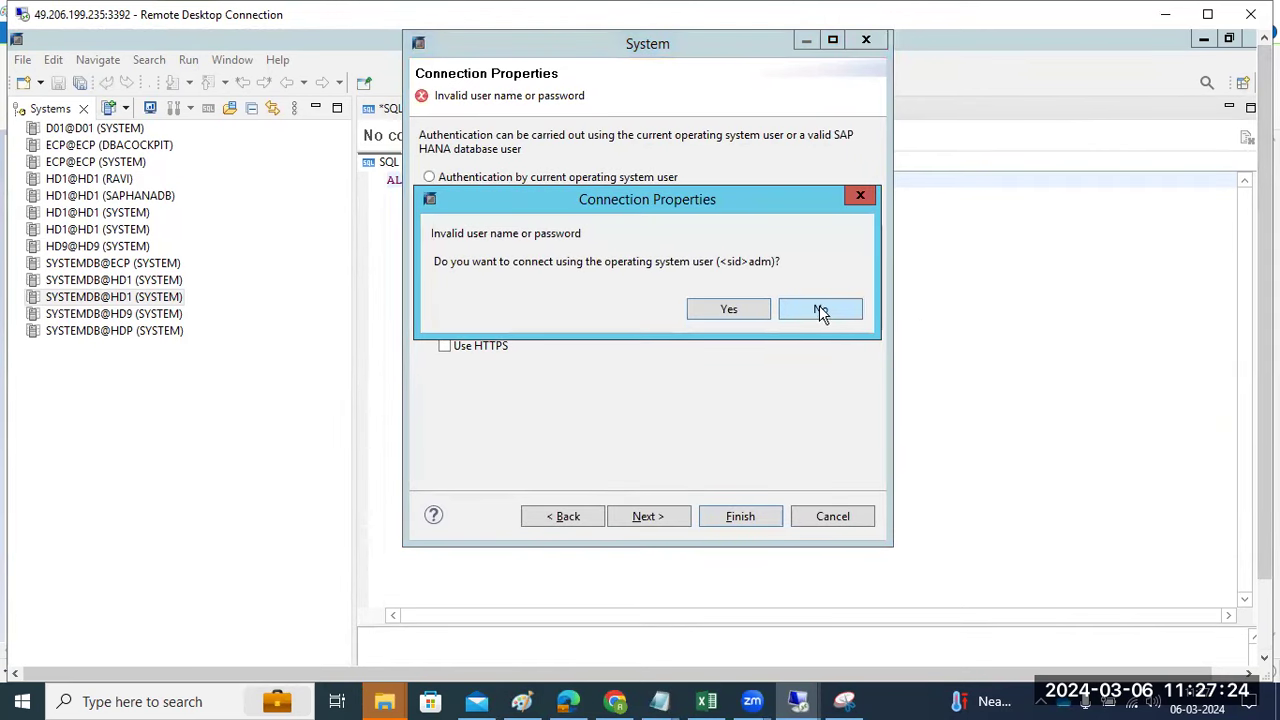
pyautogui.click(818, 310)
pyautogui.click(665, 250)
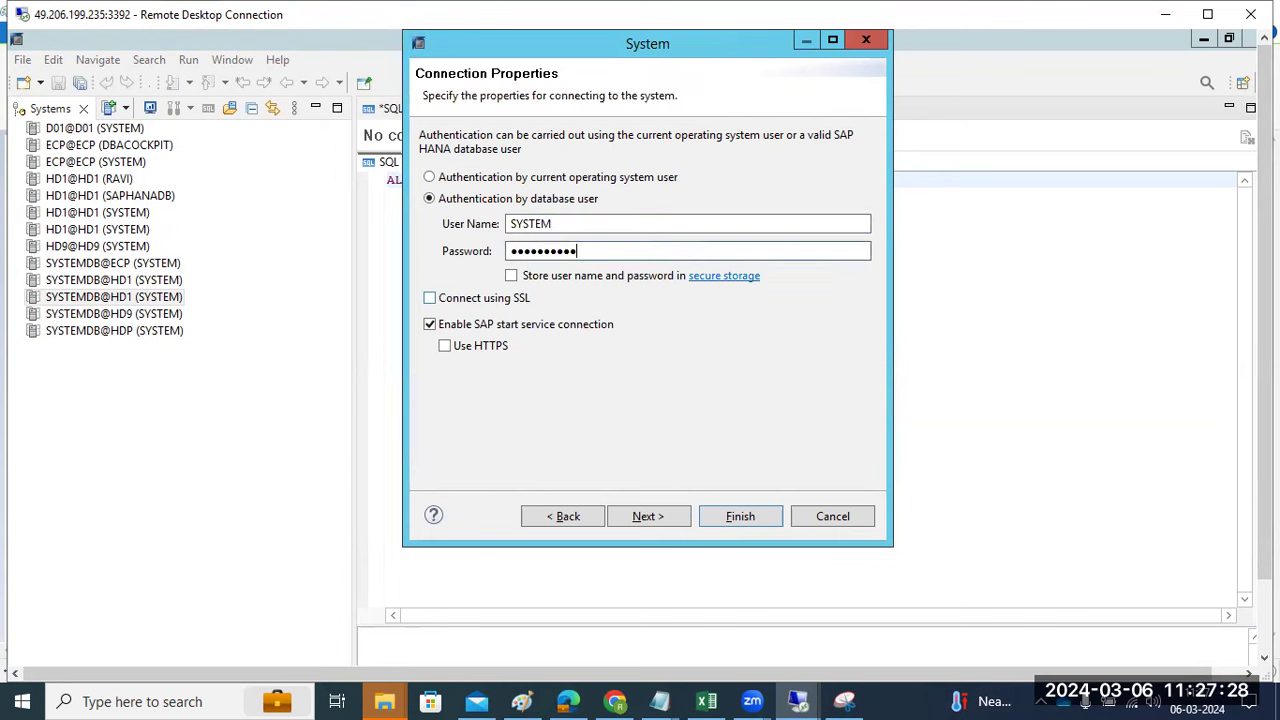
pyautogui.press('Return')
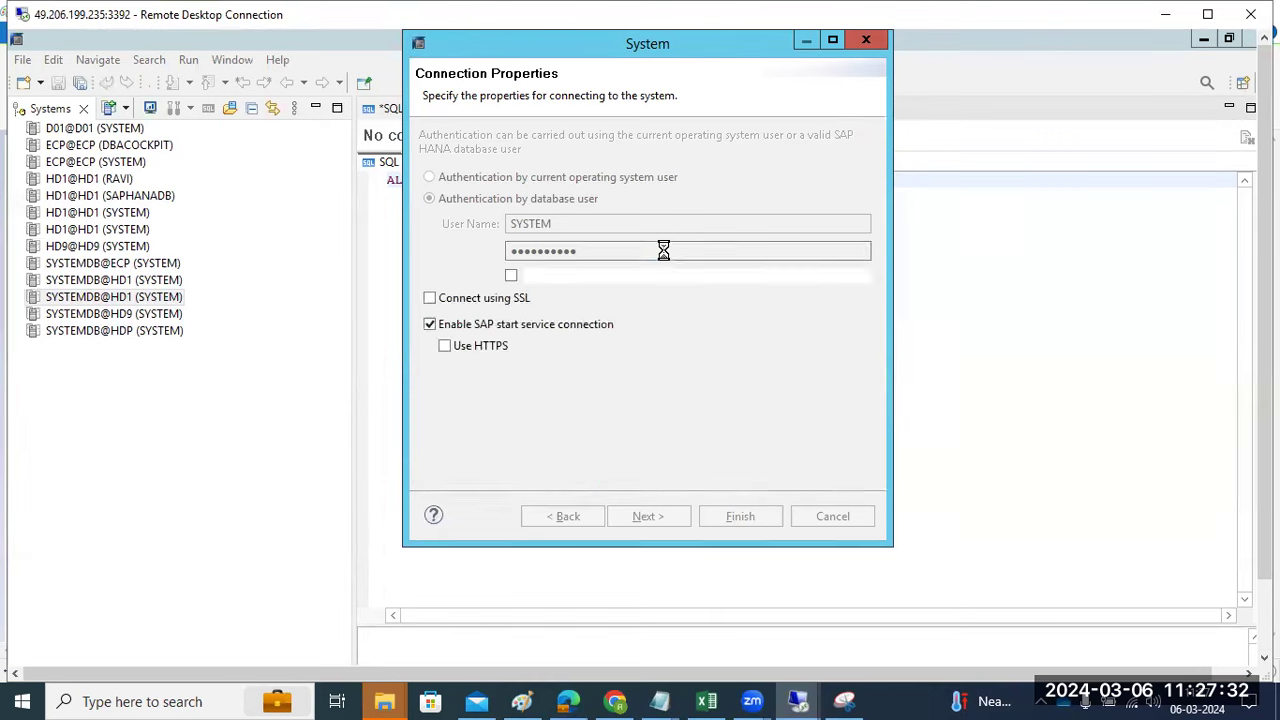
pyautogui.press('Return')
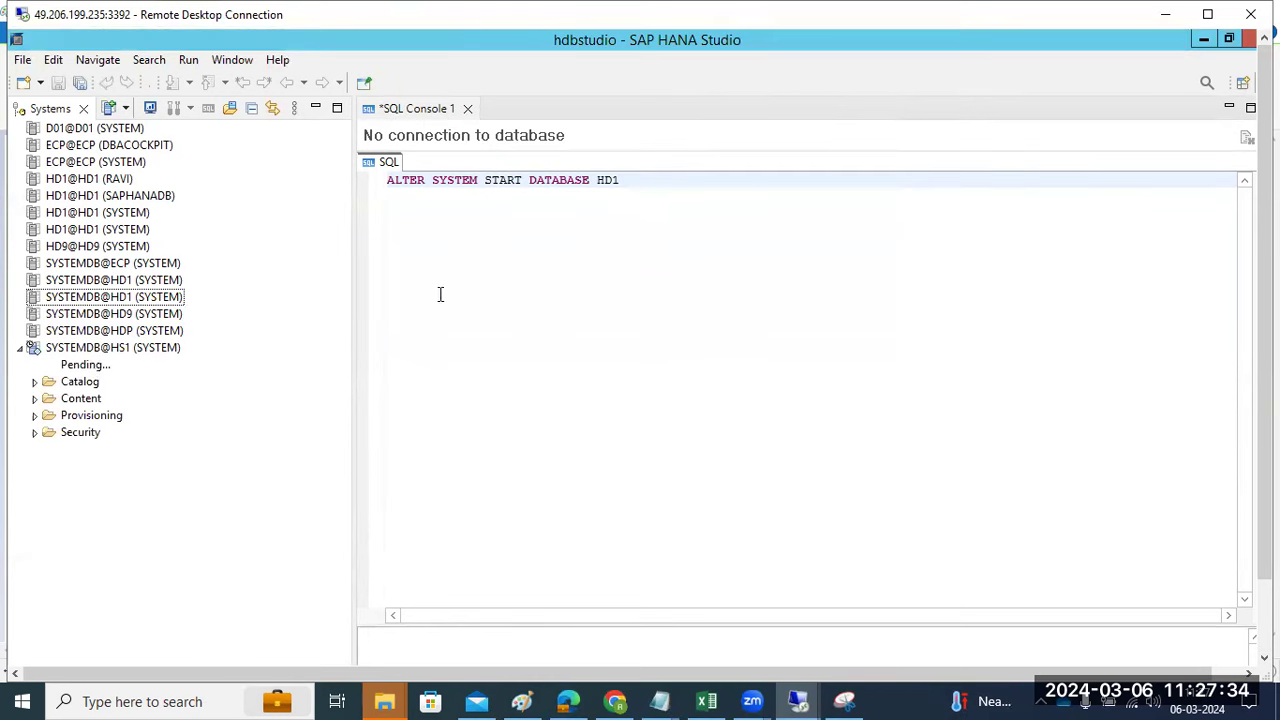
# - Start a complete data backup of tenant HS1 from SYSTEMDB@HS1's tenant backup wizard
pyautogui.click(101, 350)
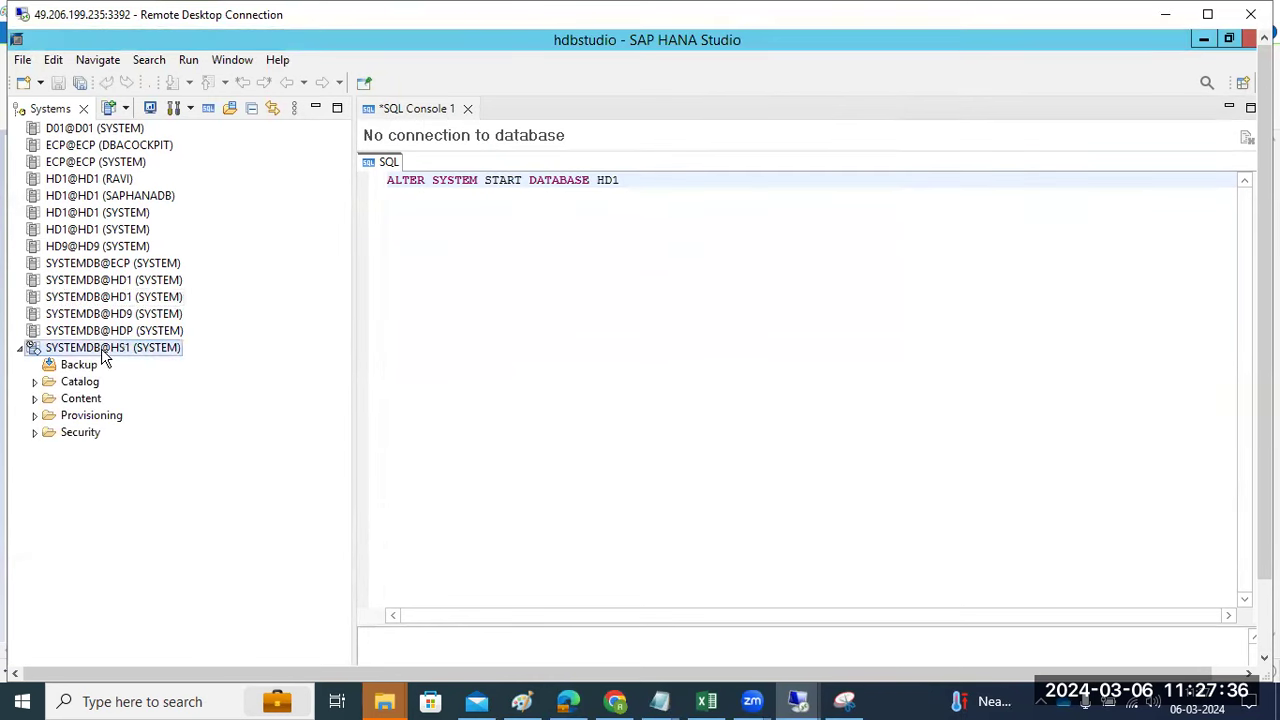
pyautogui.rightClick(101, 348)
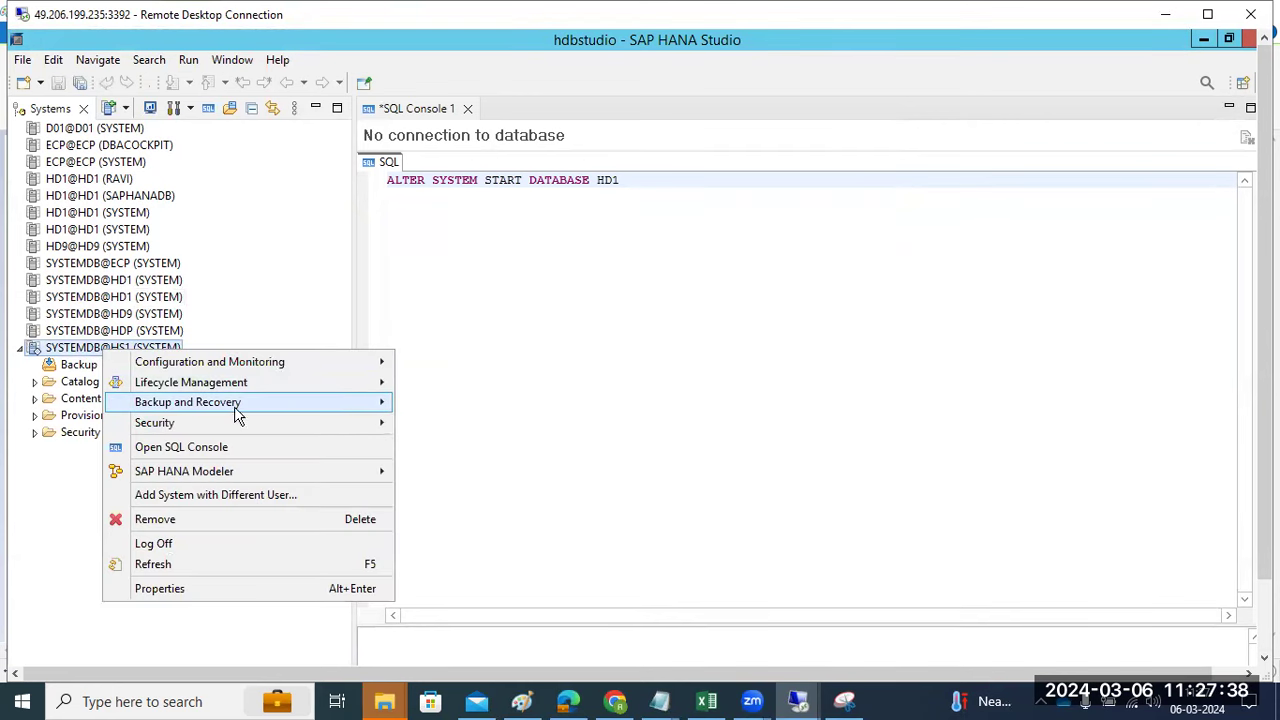
pyautogui.moveTo(371, 403)
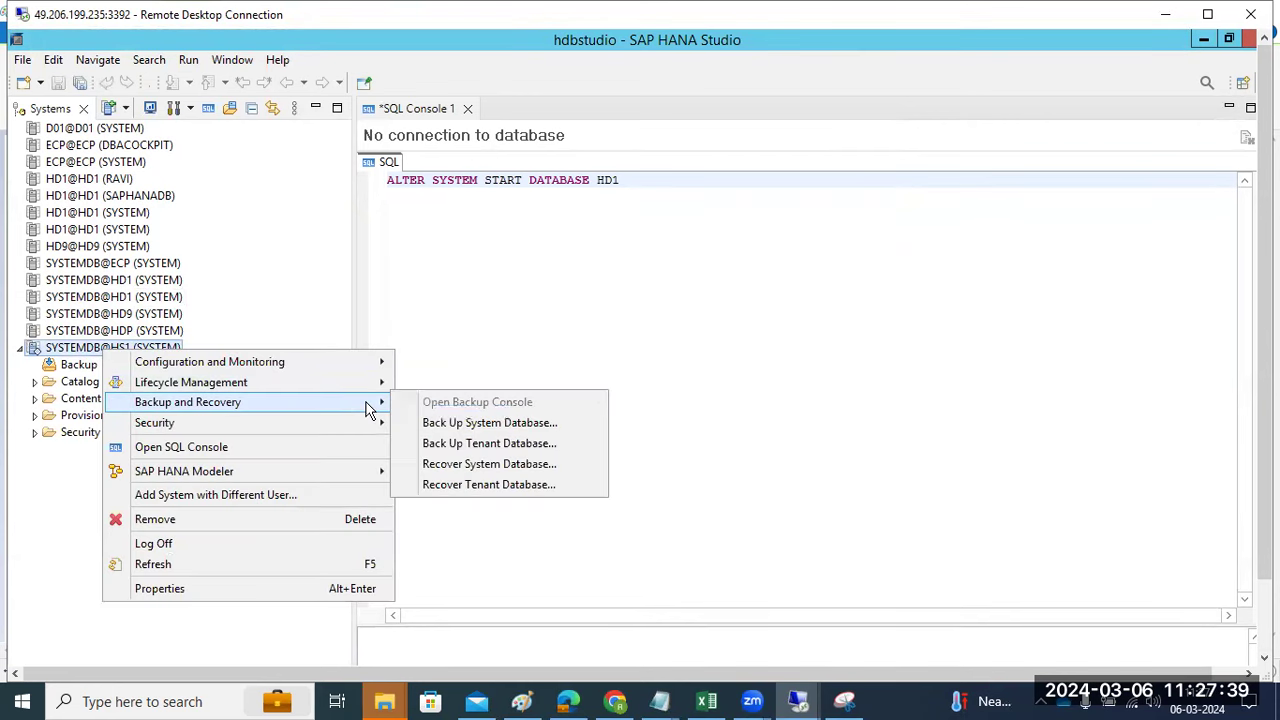
pyautogui.click(514, 445)
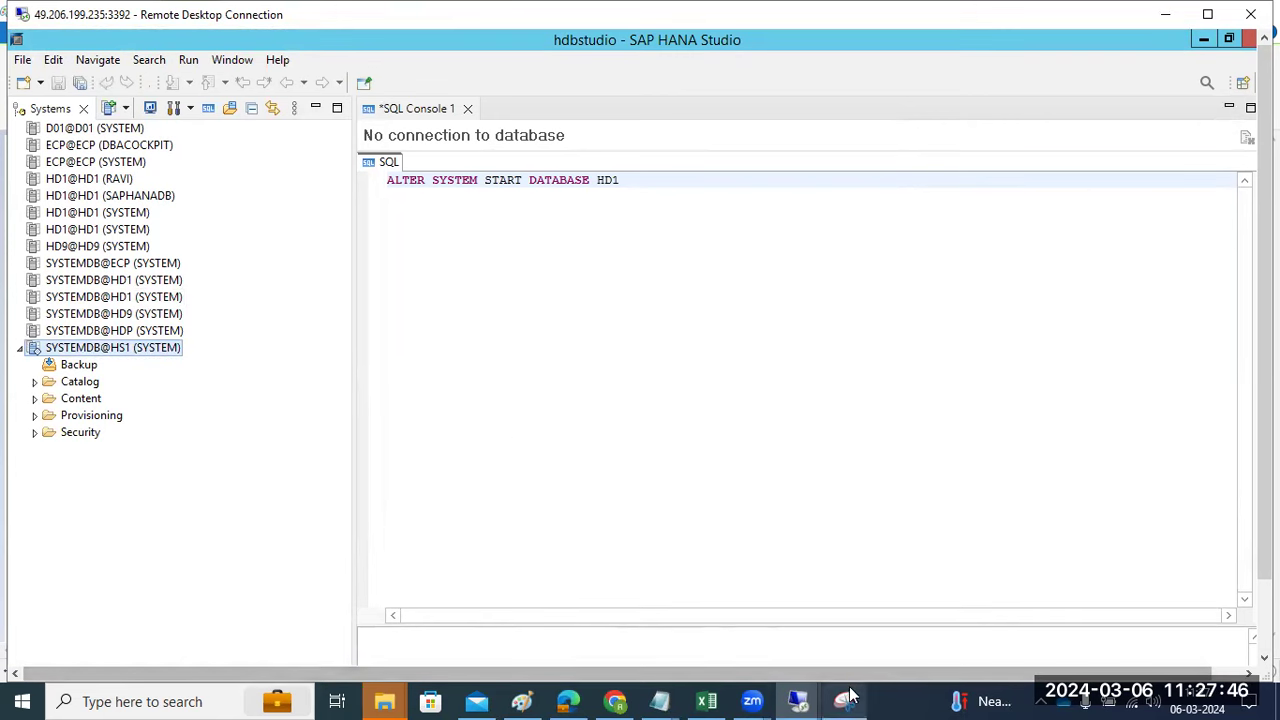
pyautogui.moveTo(522, 698)
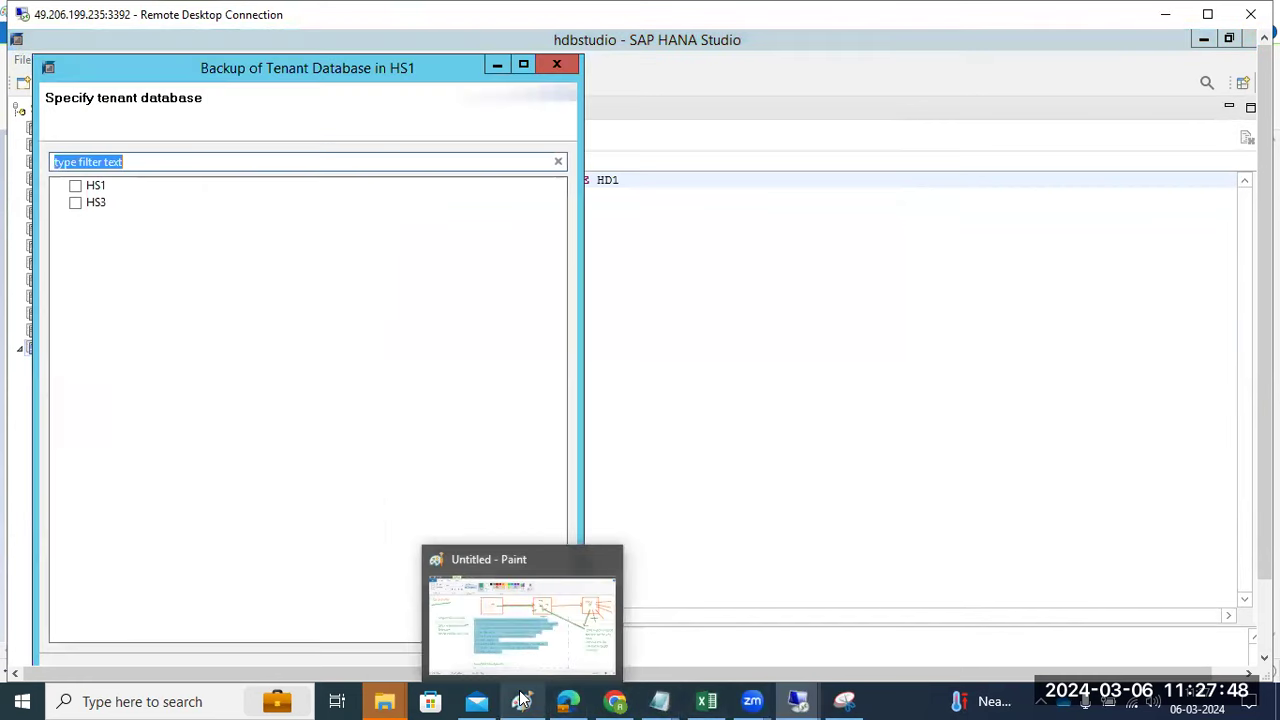
pyautogui.click(75, 186)
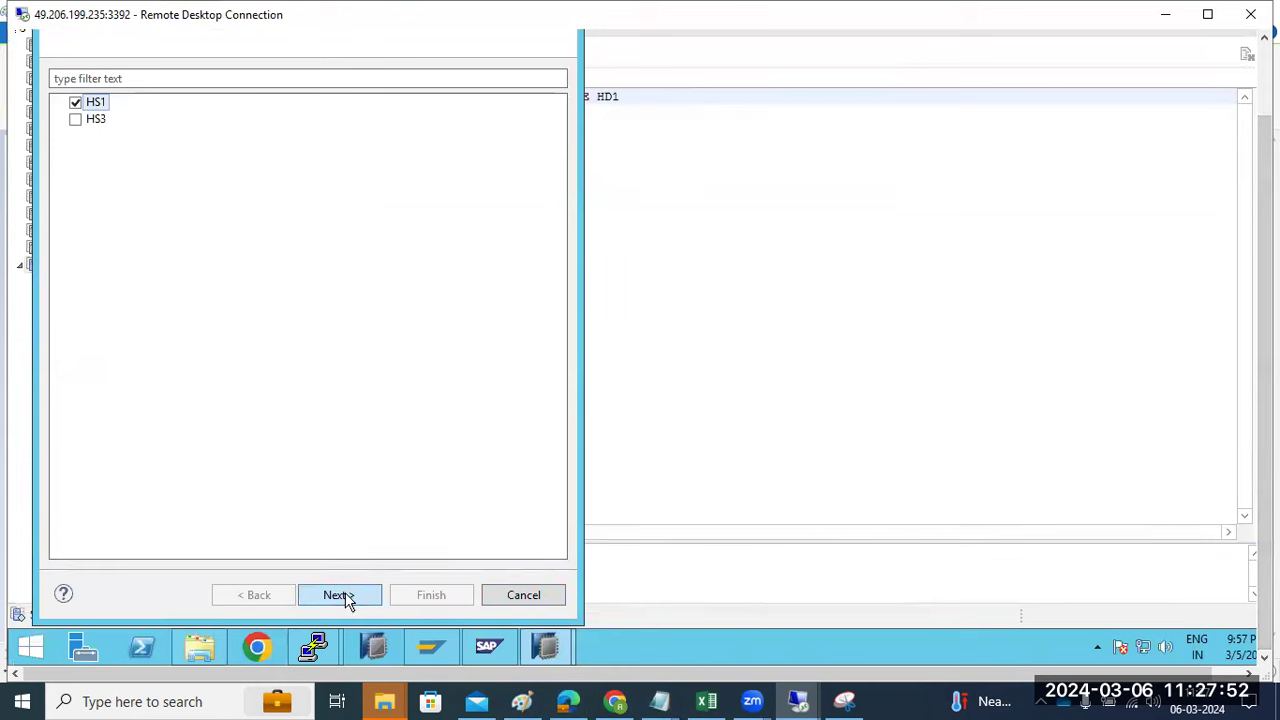
pyautogui.click(340, 596)
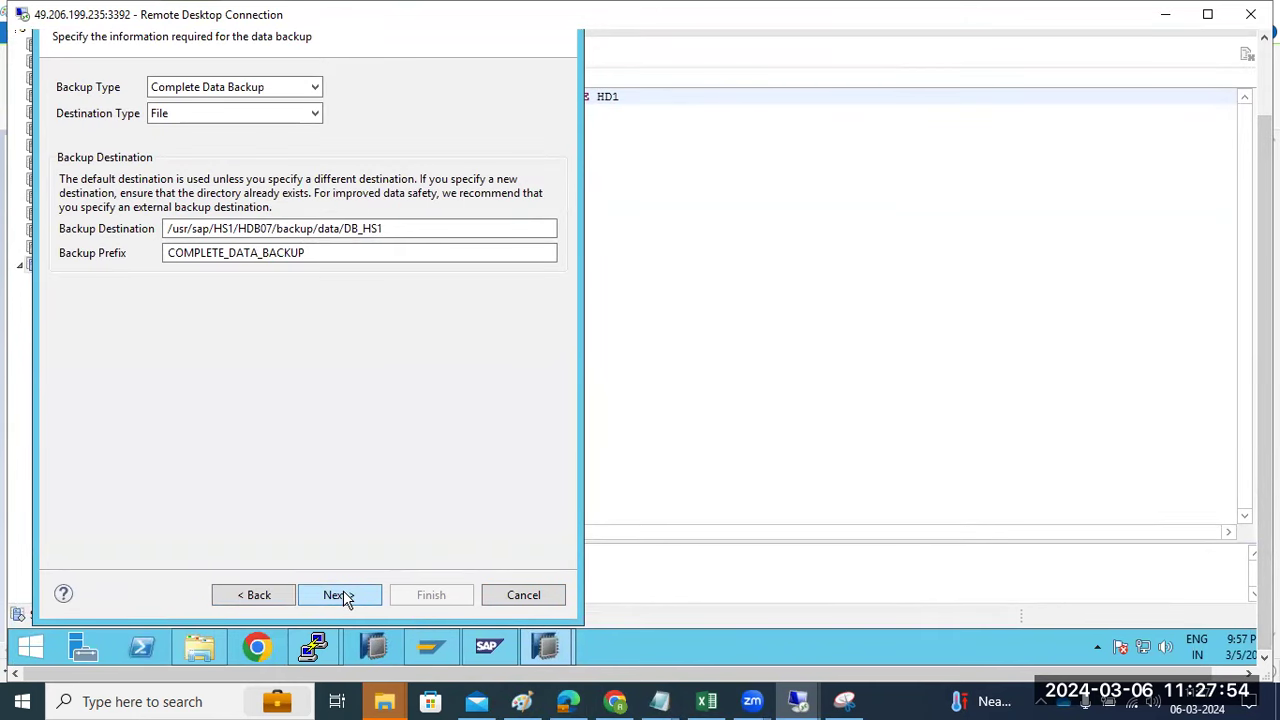
pyautogui.click(343, 592)
pyautogui.click(418, 592)
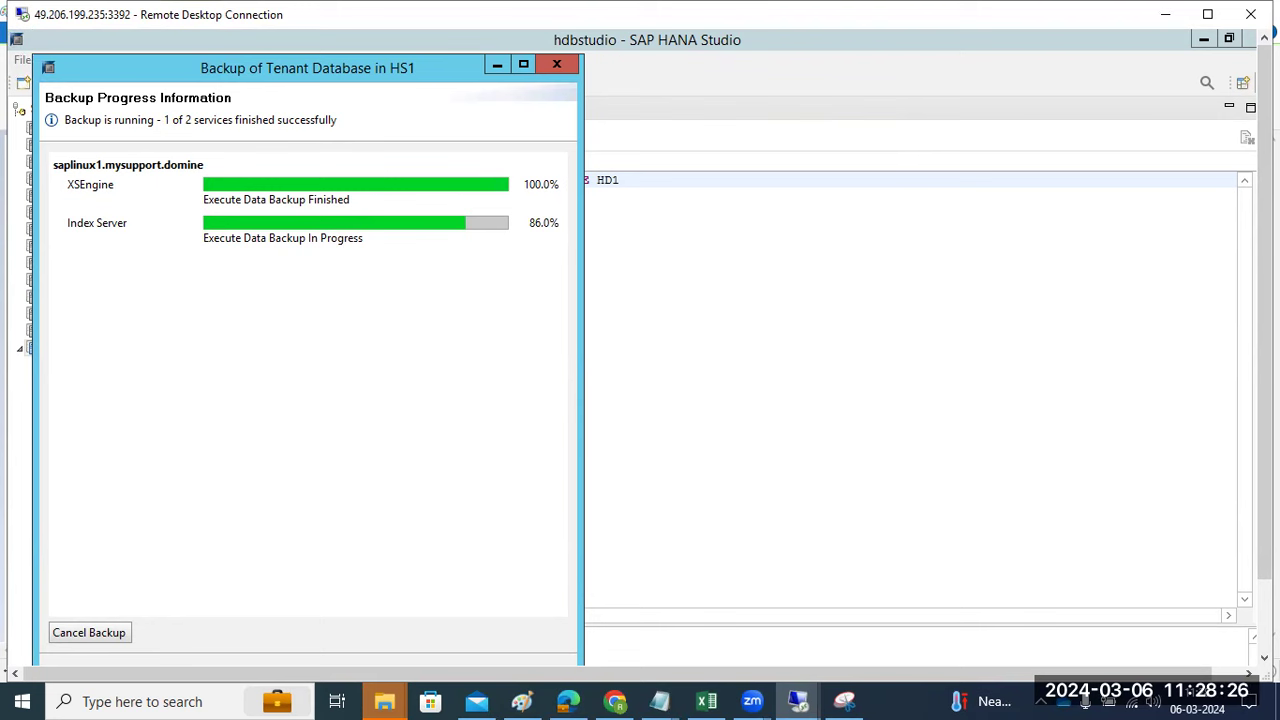
# - Label the Paint diagram's PROD box HS1 and qa box HS3, then return to the remote session
pyautogui.click(522, 701)
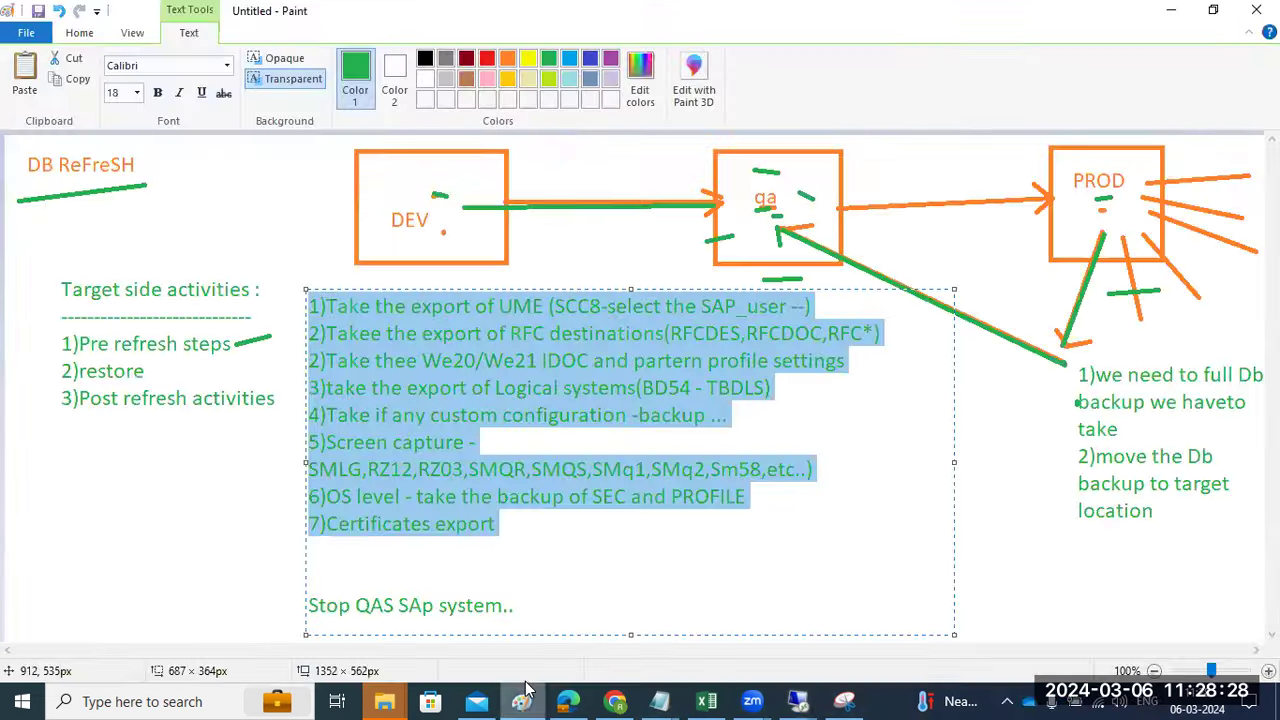
pyautogui.click(1076, 210)
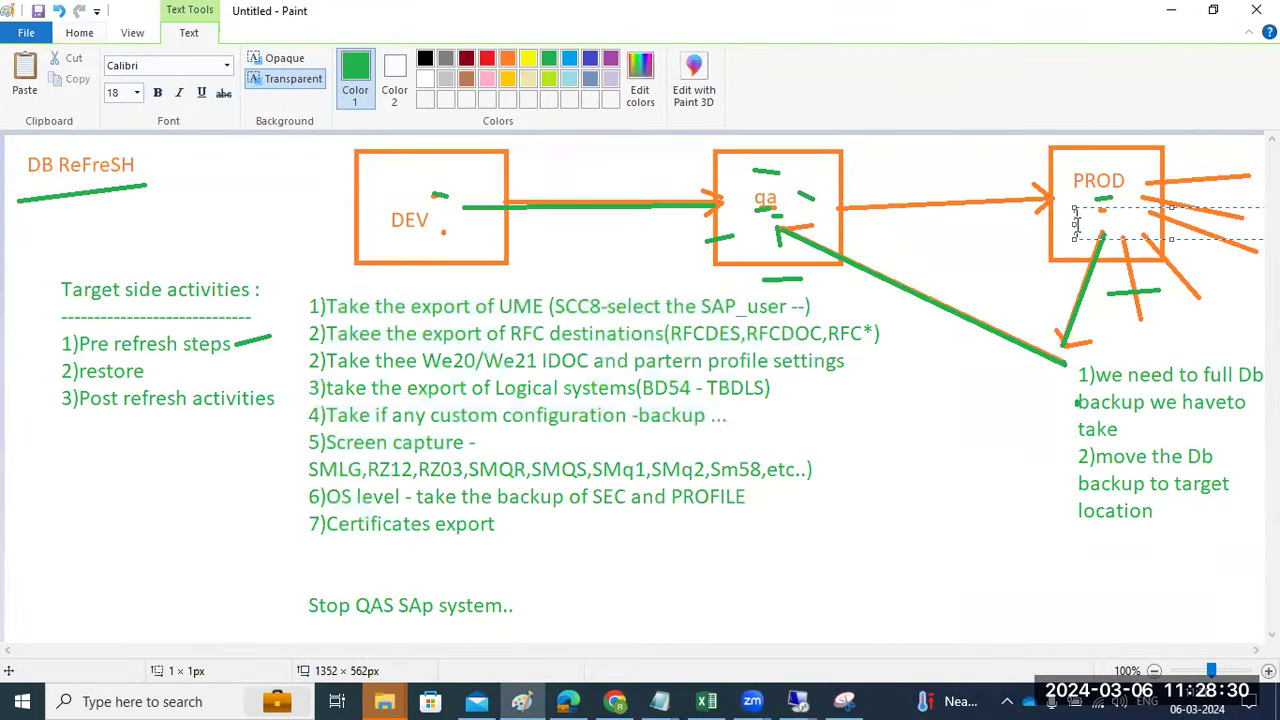
pyautogui.write('HS1')
pyautogui.click(751, 240)
pyautogui.write('HS3')
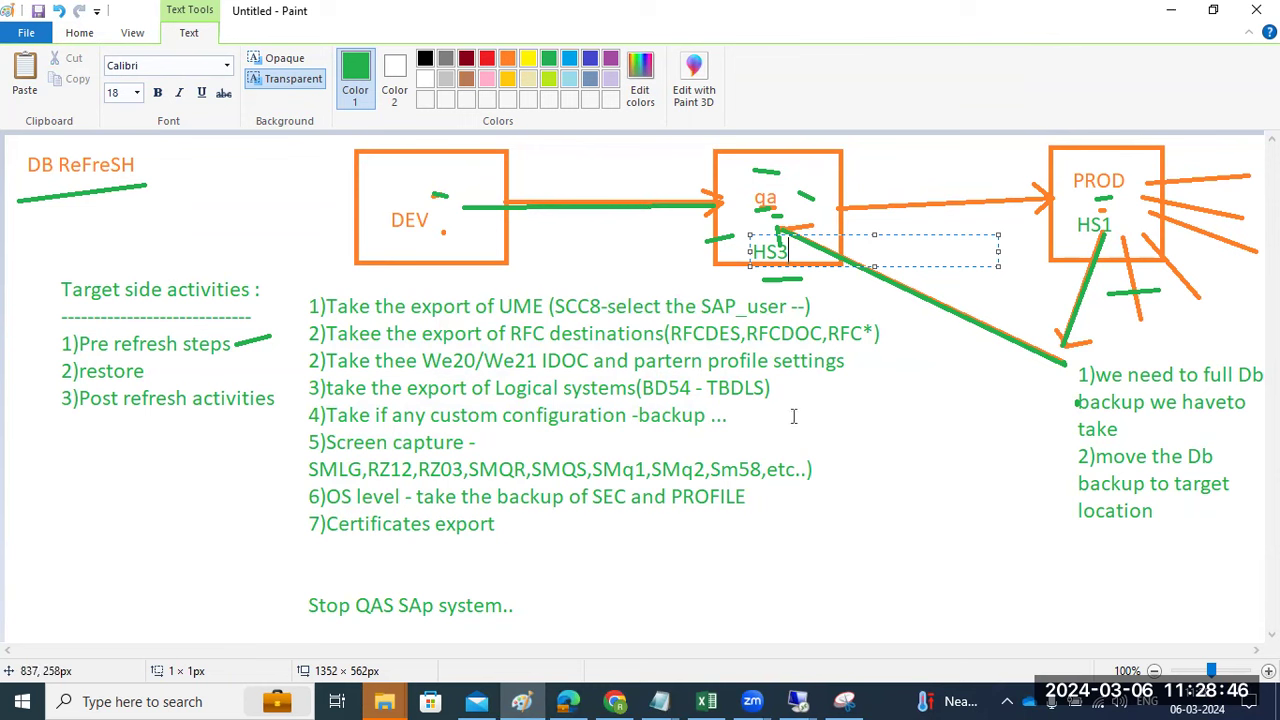
pyautogui.moveTo(797, 700)
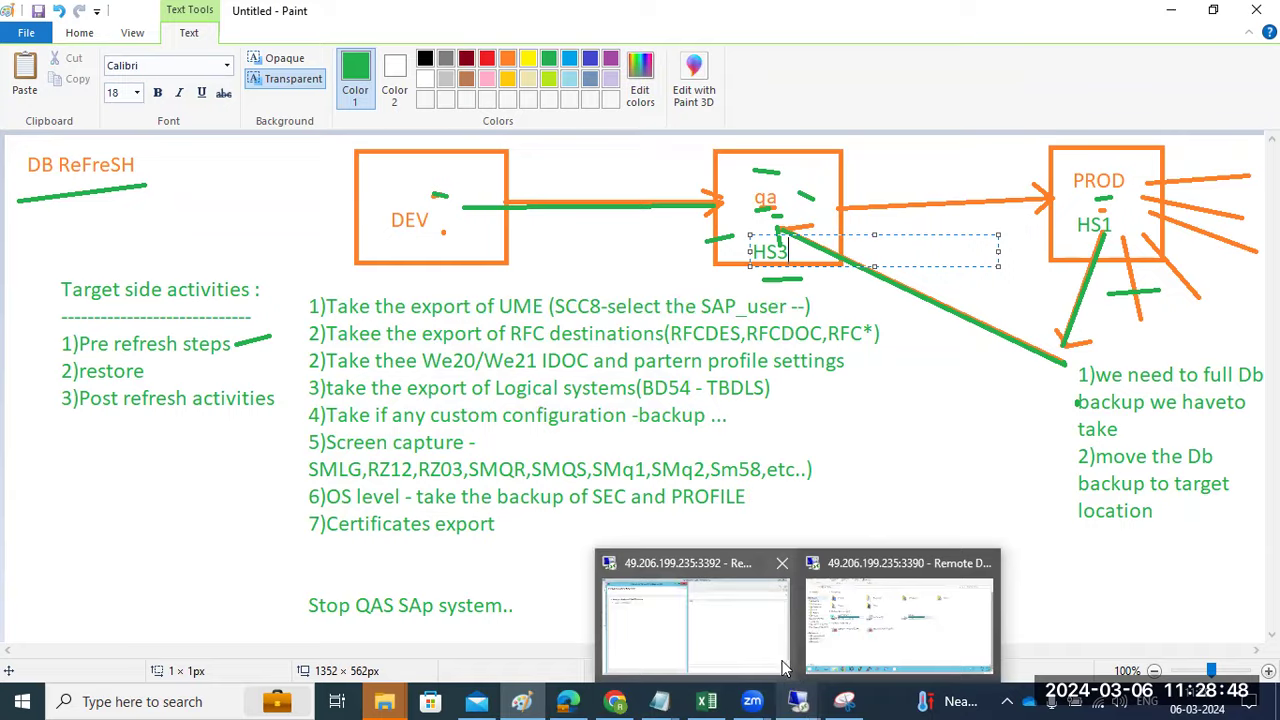
pyautogui.click(695, 620)
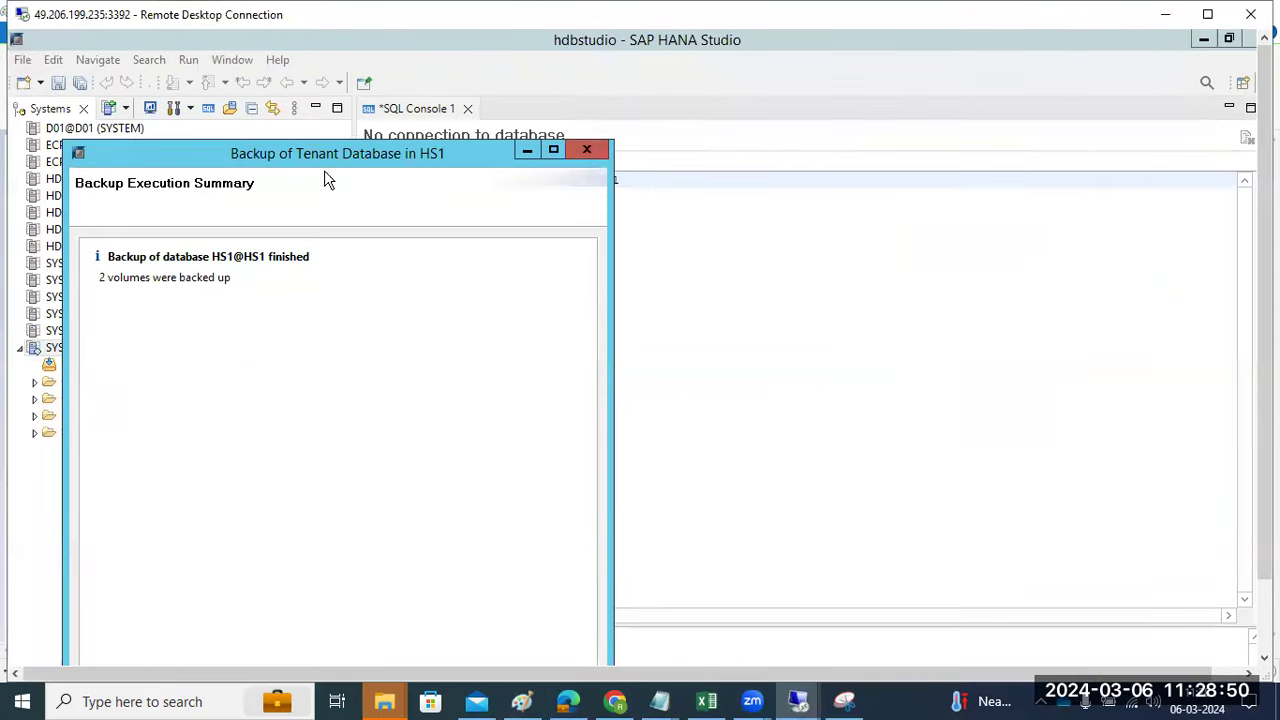
# - Close the finished backup summary and run HDB info in the hs1adm terminal
pyautogui.click(588, 149)
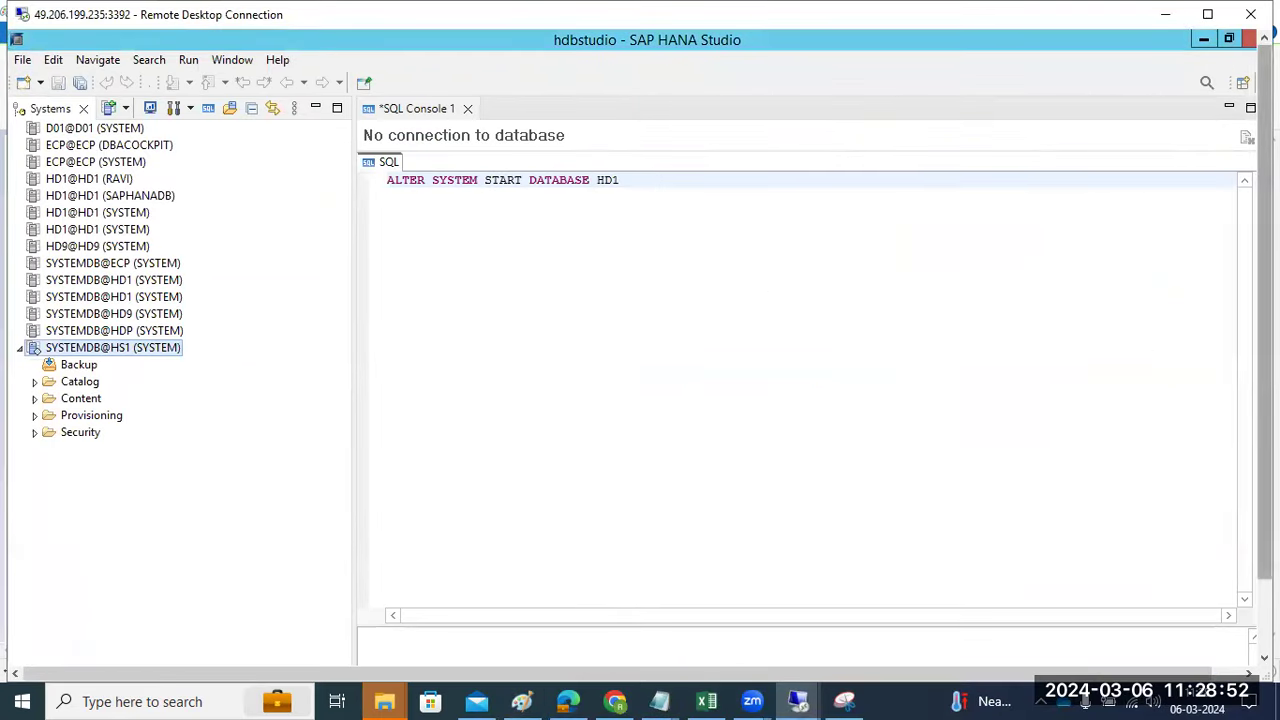
pyautogui.click(1264, 620)
pyautogui.click(307, 647)
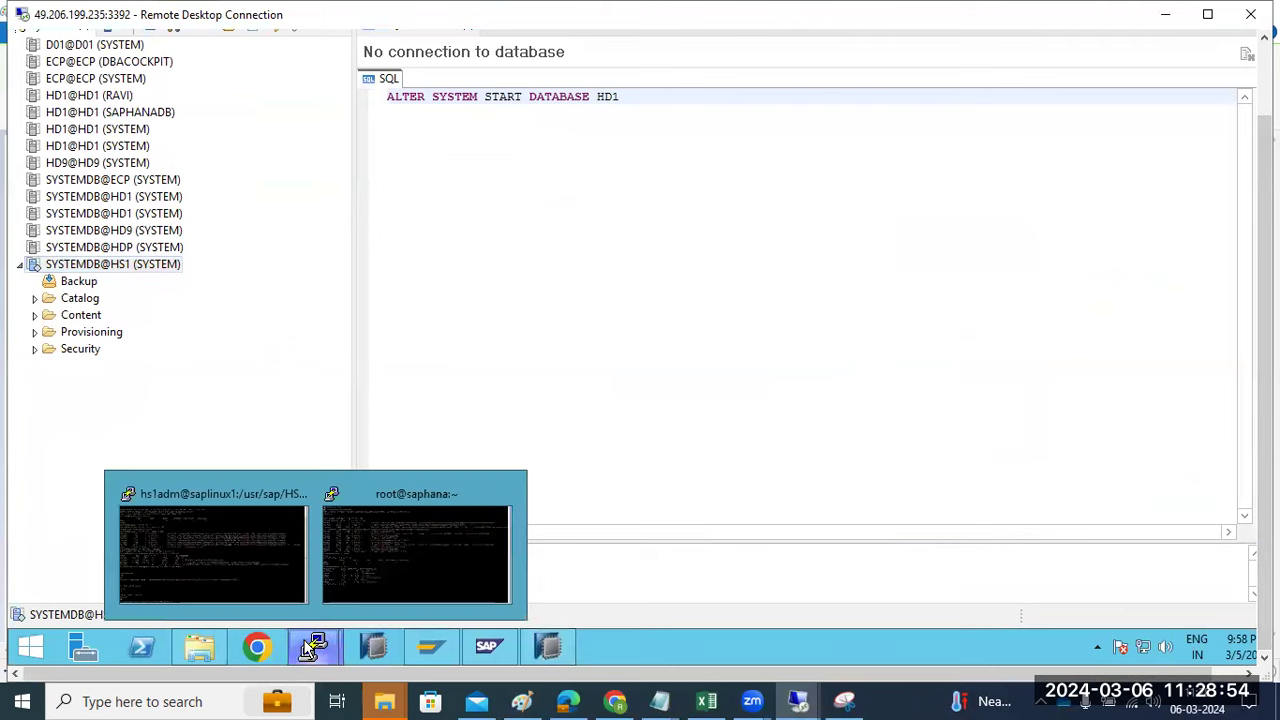
pyautogui.click(219, 539)
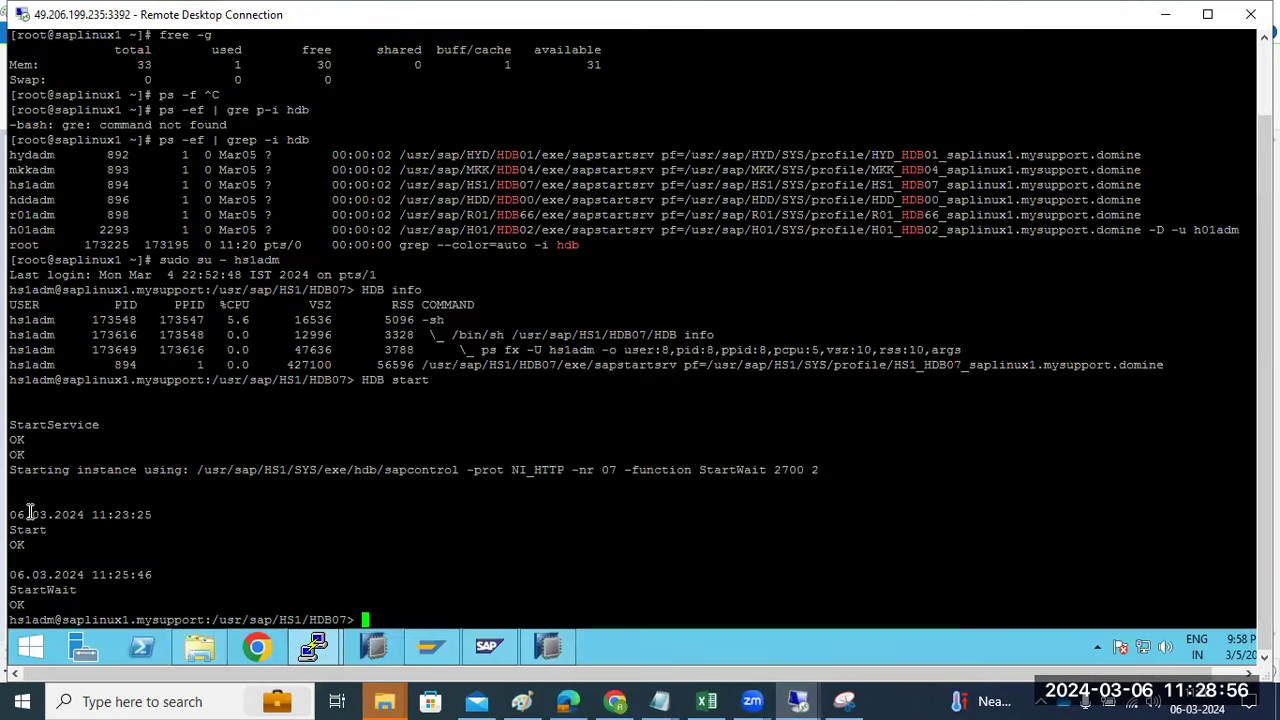
pyautogui.write('HDB info')
pyautogui.press('Return')
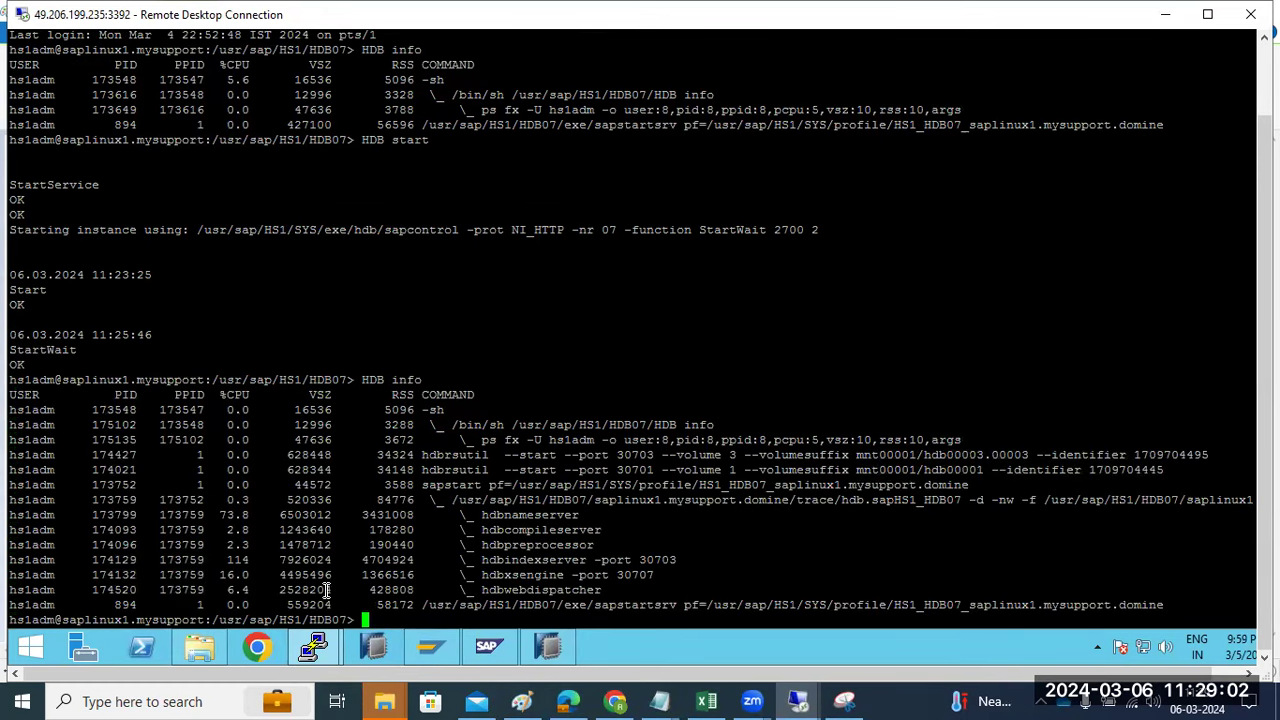
pyautogui.click(369, 648)
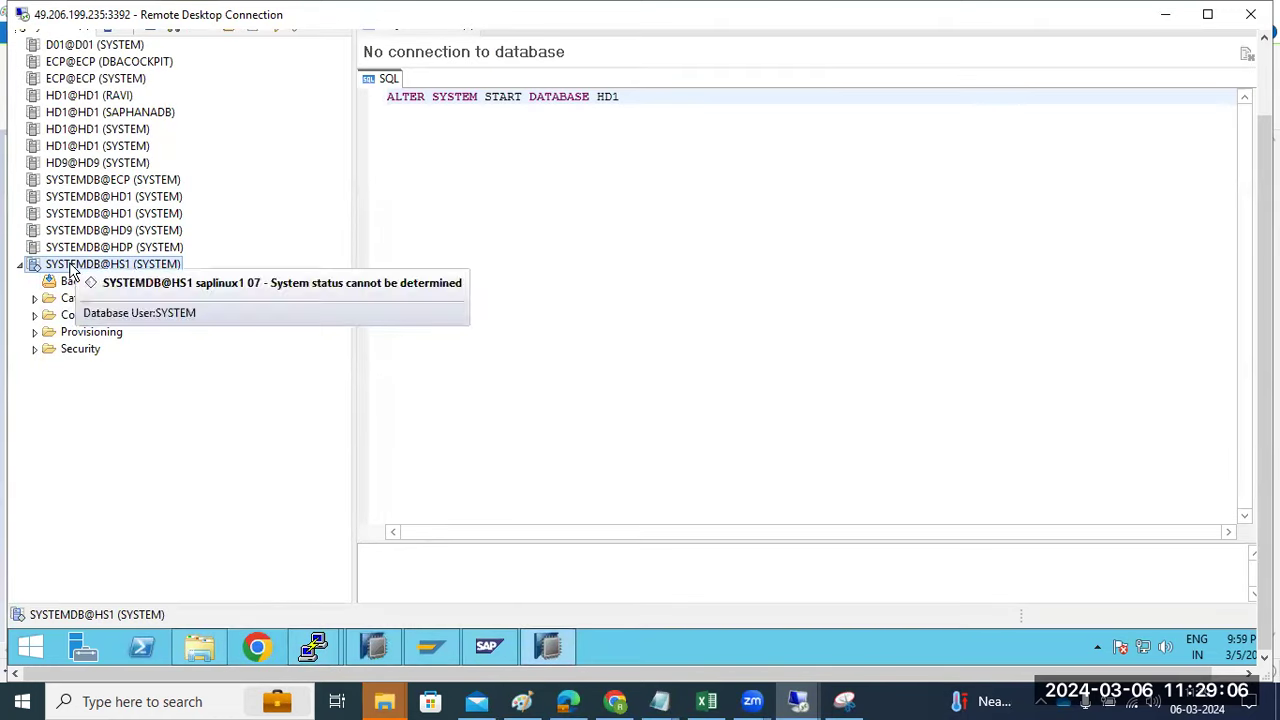
# - Launch Recover Tenant Database from SYSTEMDB@HS1's Backup and Recovery menu
pyautogui.rightClick(70, 265)
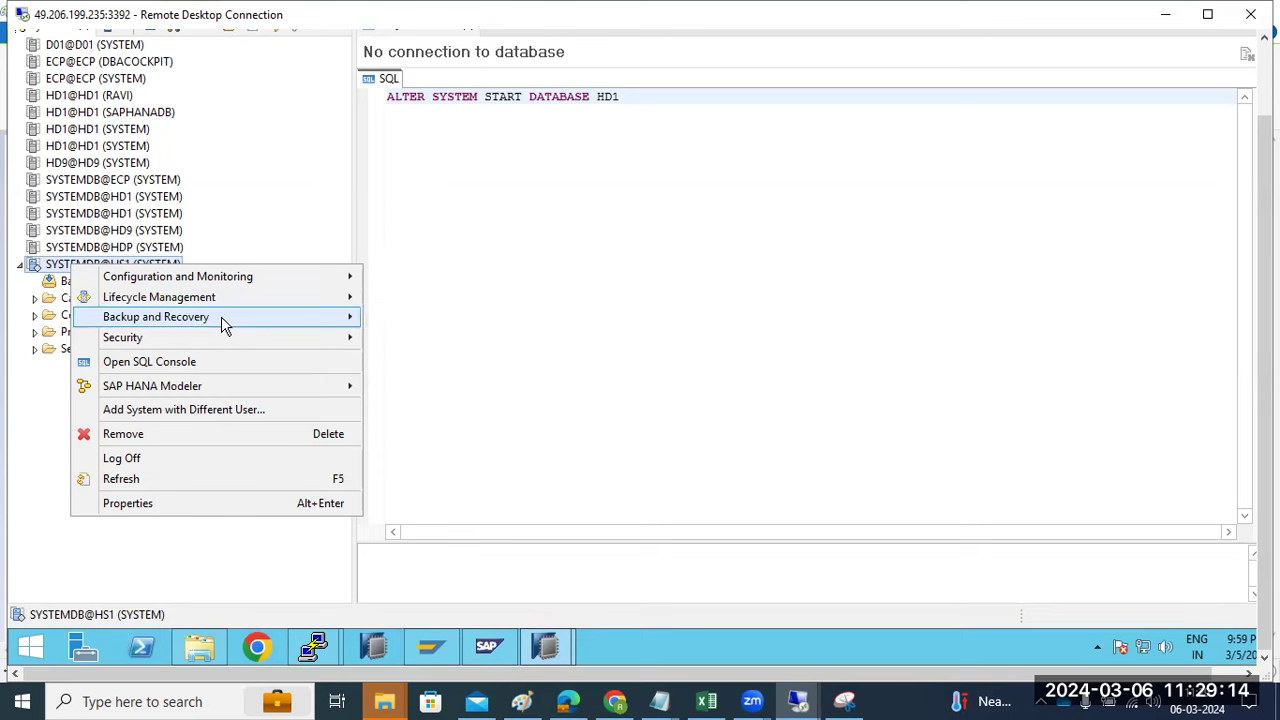
pyautogui.moveTo(320, 327)
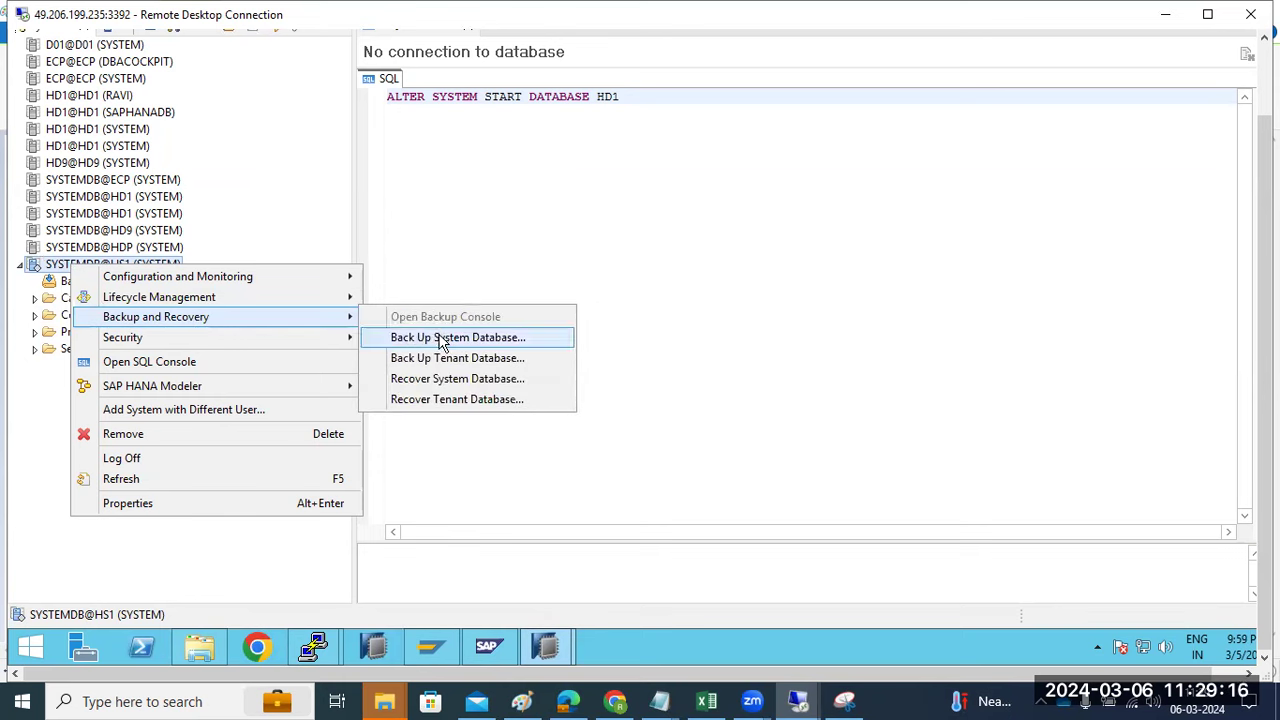
pyautogui.click(457, 399)
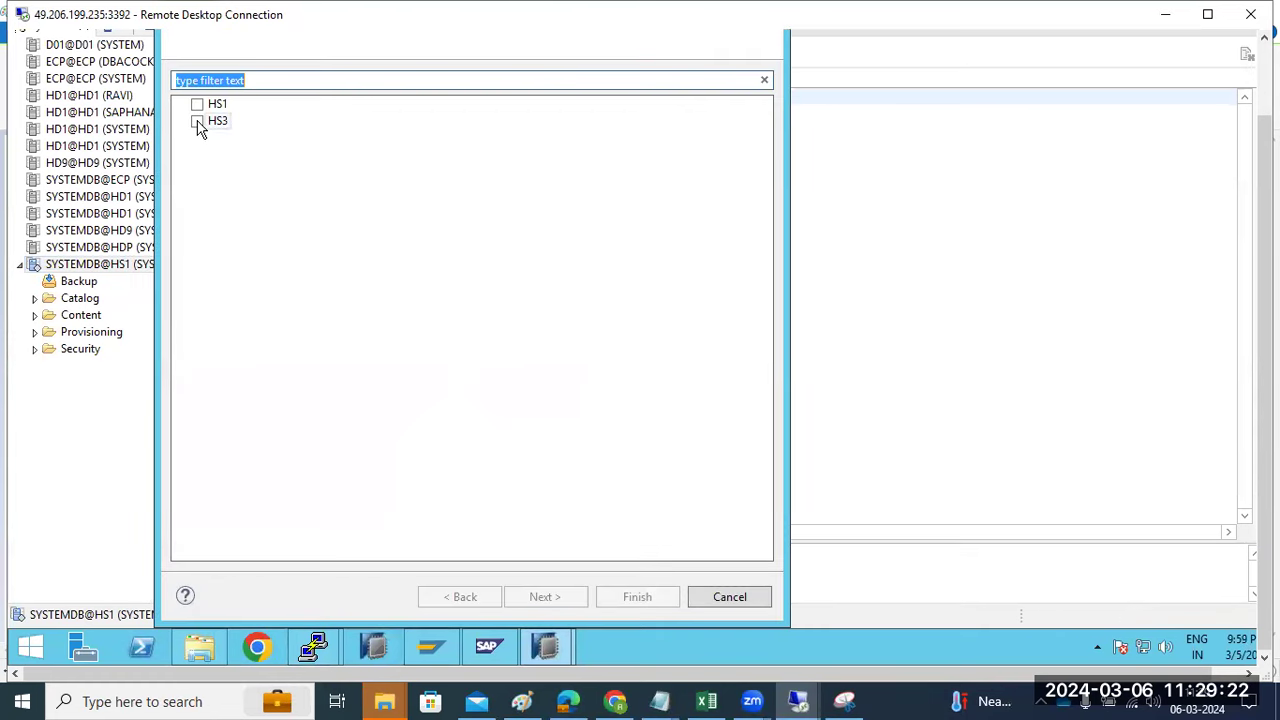
# - Target tenant HS3, recover to the most recent state without the backup catalog, then open the hs1adm terminal
pyautogui.click(197, 121)
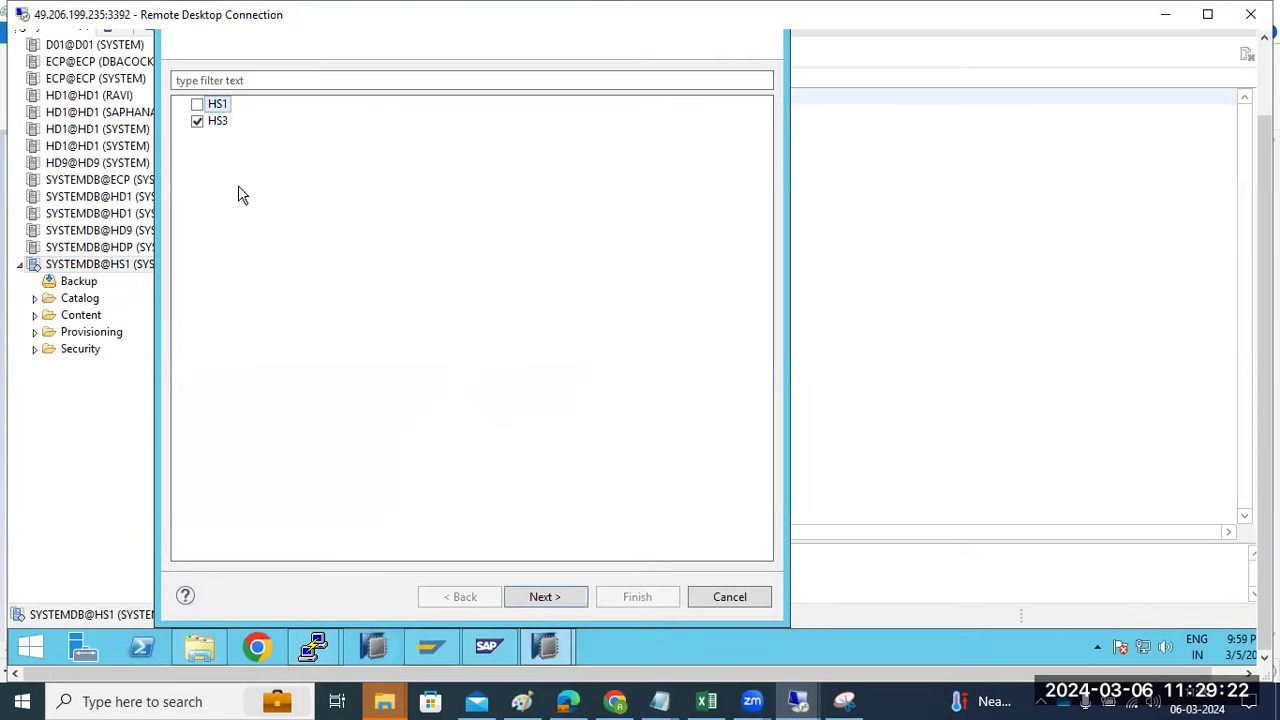
pyautogui.click(549, 596)
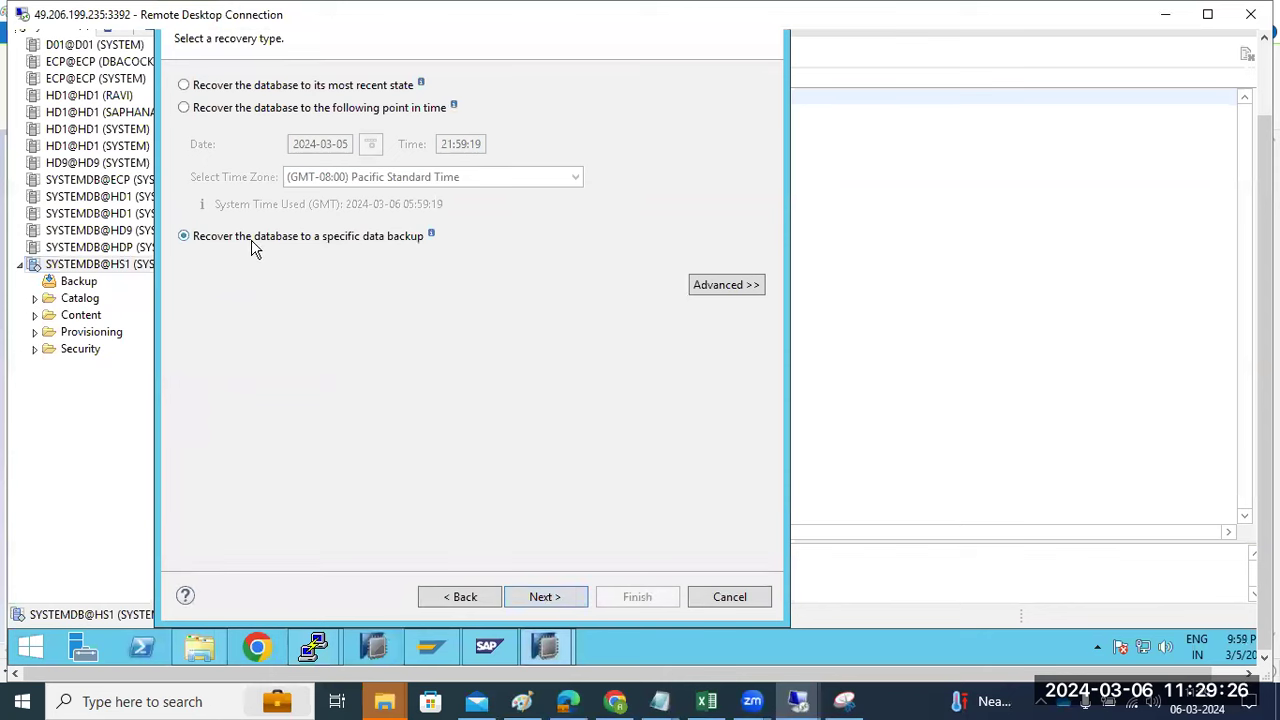
pyautogui.click(236, 108)
pyautogui.click(225, 88)
pyautogui.click(555, 597)
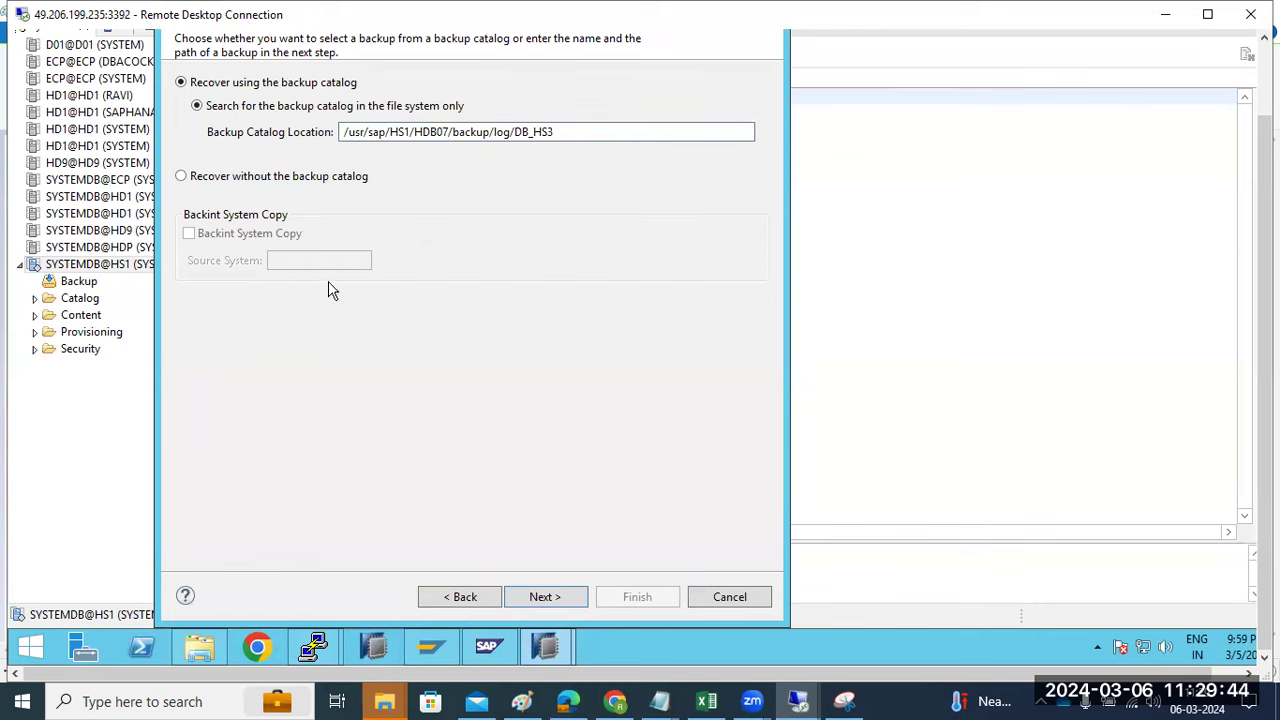
pyautogui.click(280, 184)
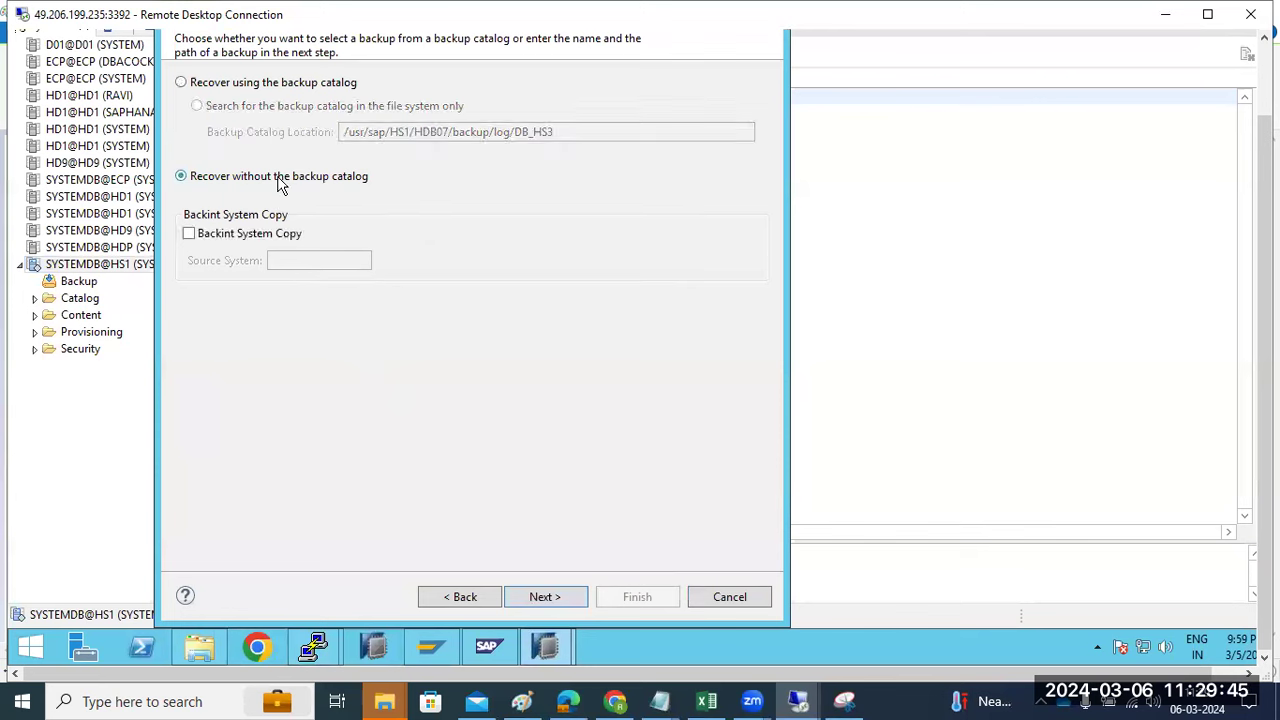
pyautogui.click(534, 597)
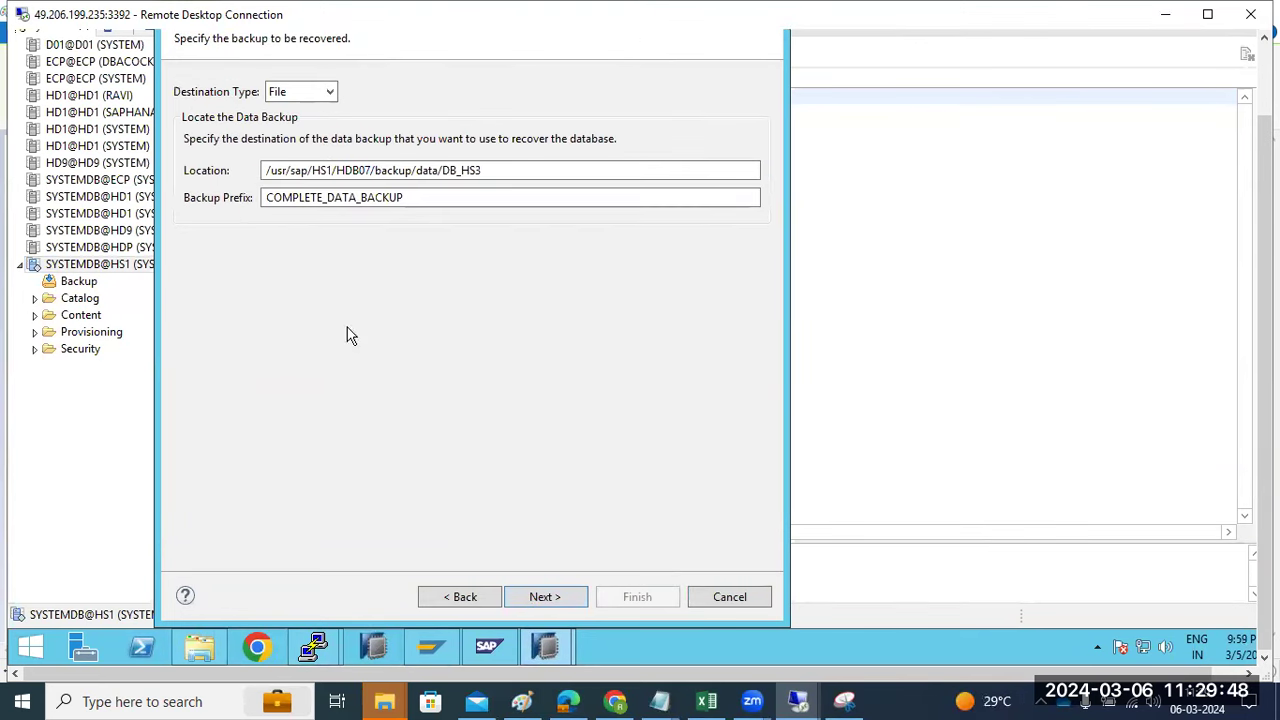
pyautogui.moveTo(320, 650)
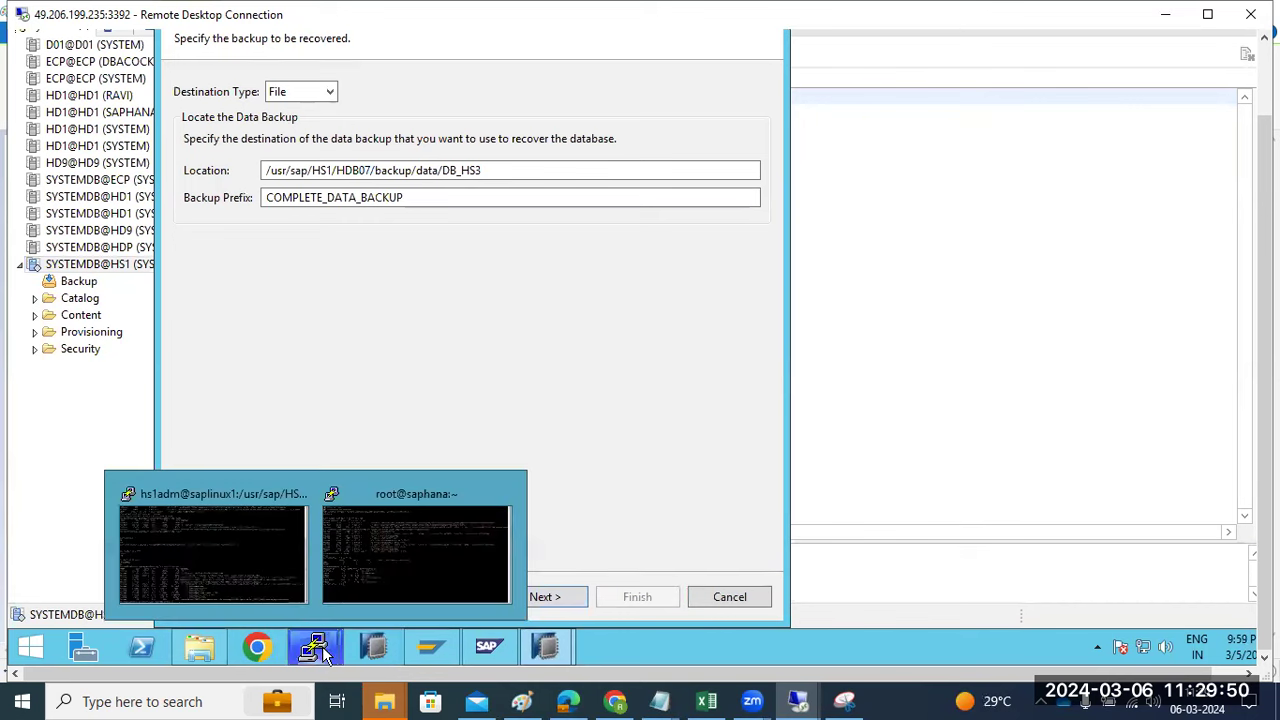
pyautogui.click(246, 563)
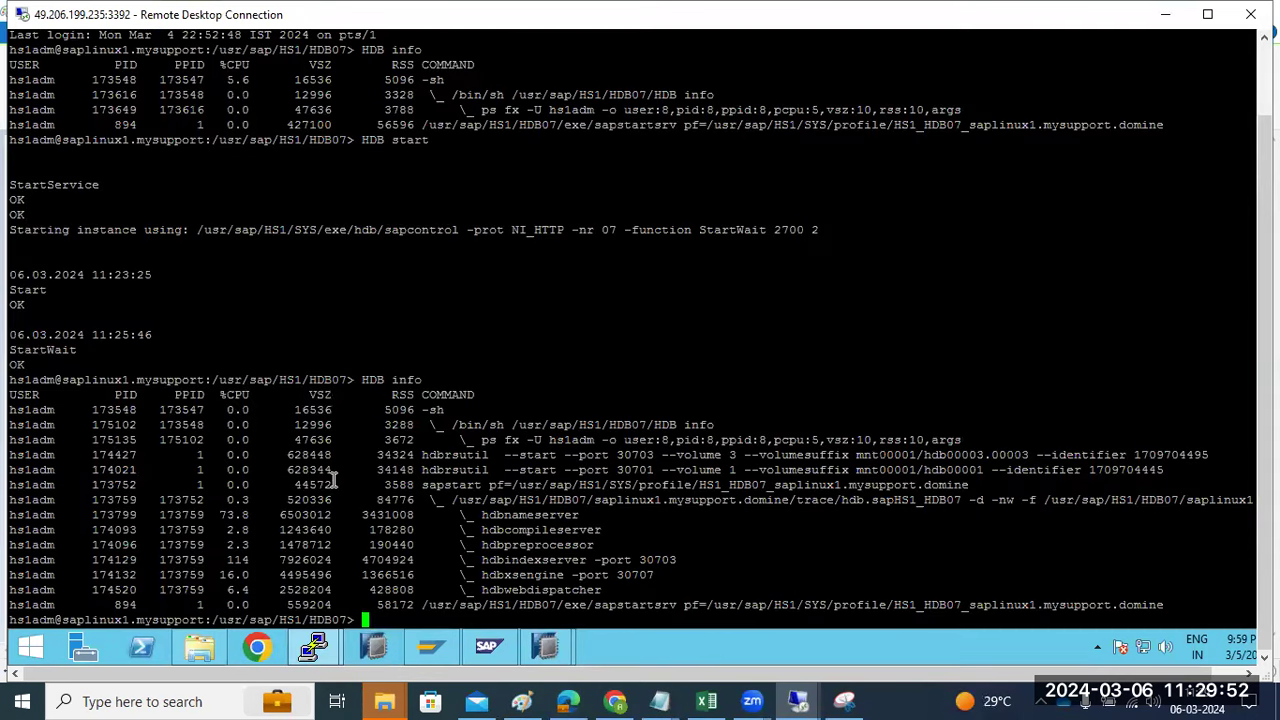
# - Navigate through backup/data into DB_HS1, listing each directory with ls -ltr
pyautogui.write('ls -ltr')
pyautogui.press('Return')
pyautogui.write('cd backup')
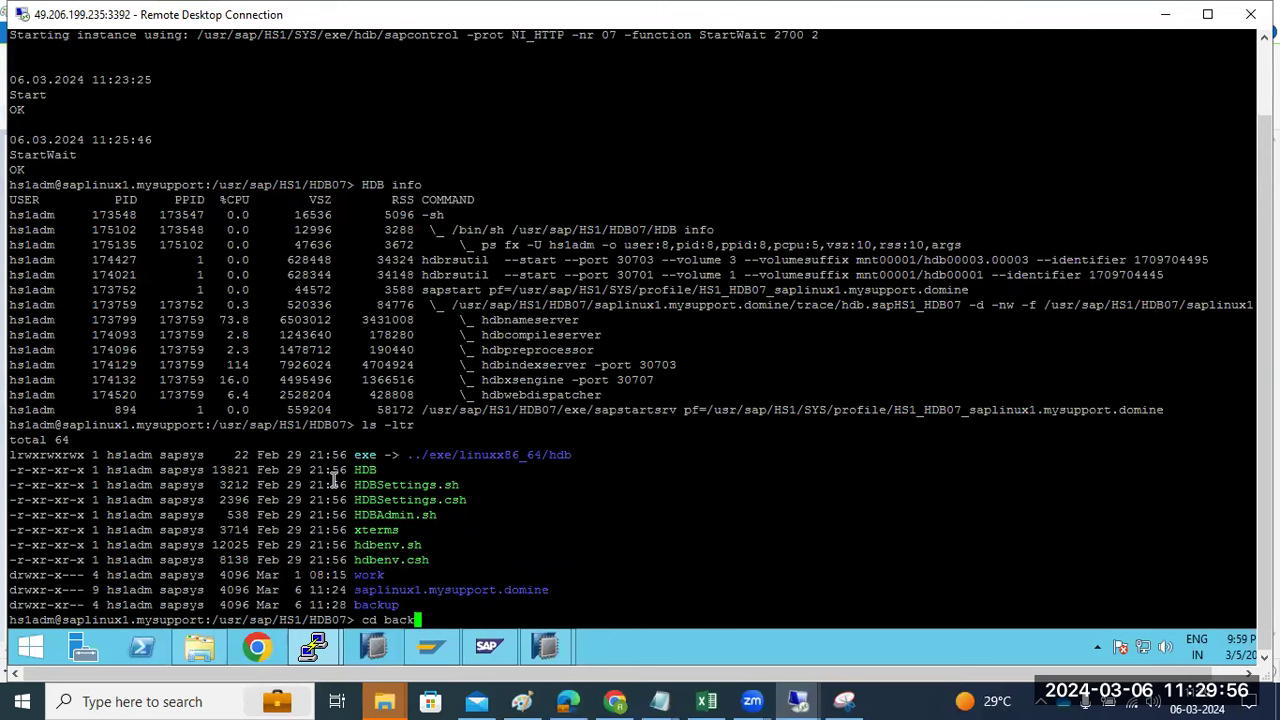
pyautogui.press('Return')
pyautogui.write('ls -ltr')
pyautogui.press('Return')
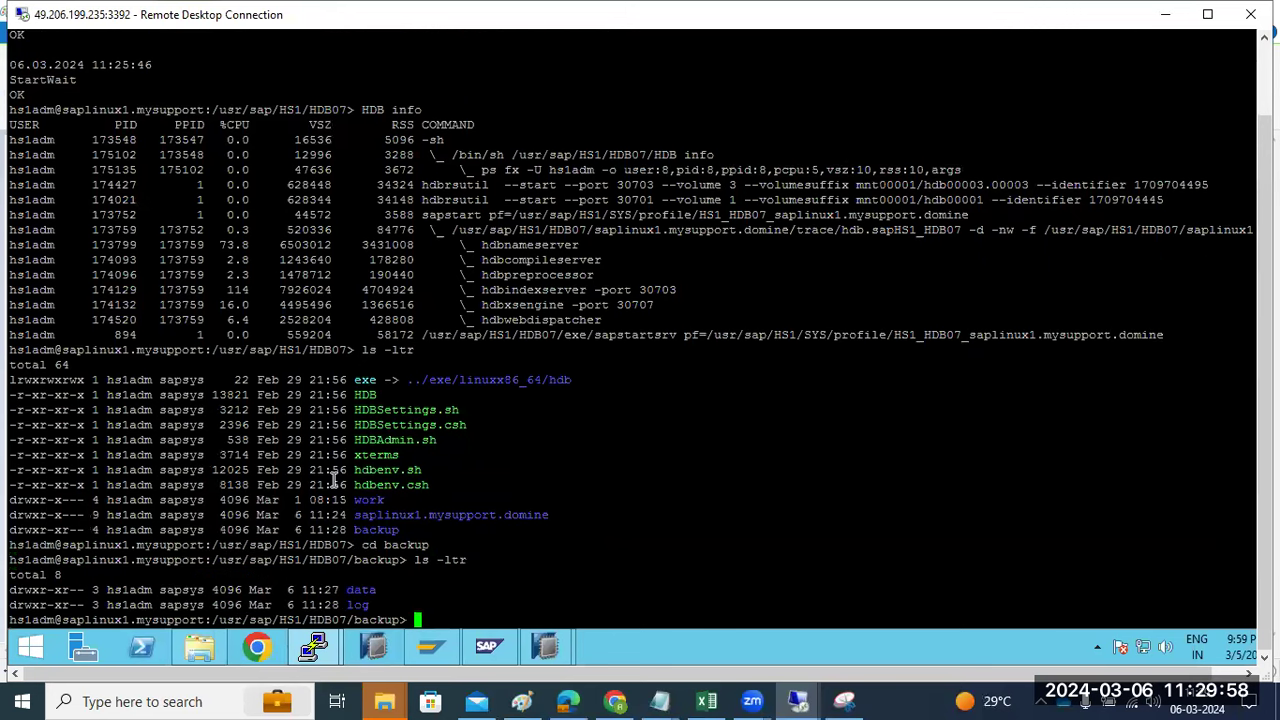
pyautogui.write('cd data')
pyautogui.press('Return')
pyautogui.write('ls -ltr')
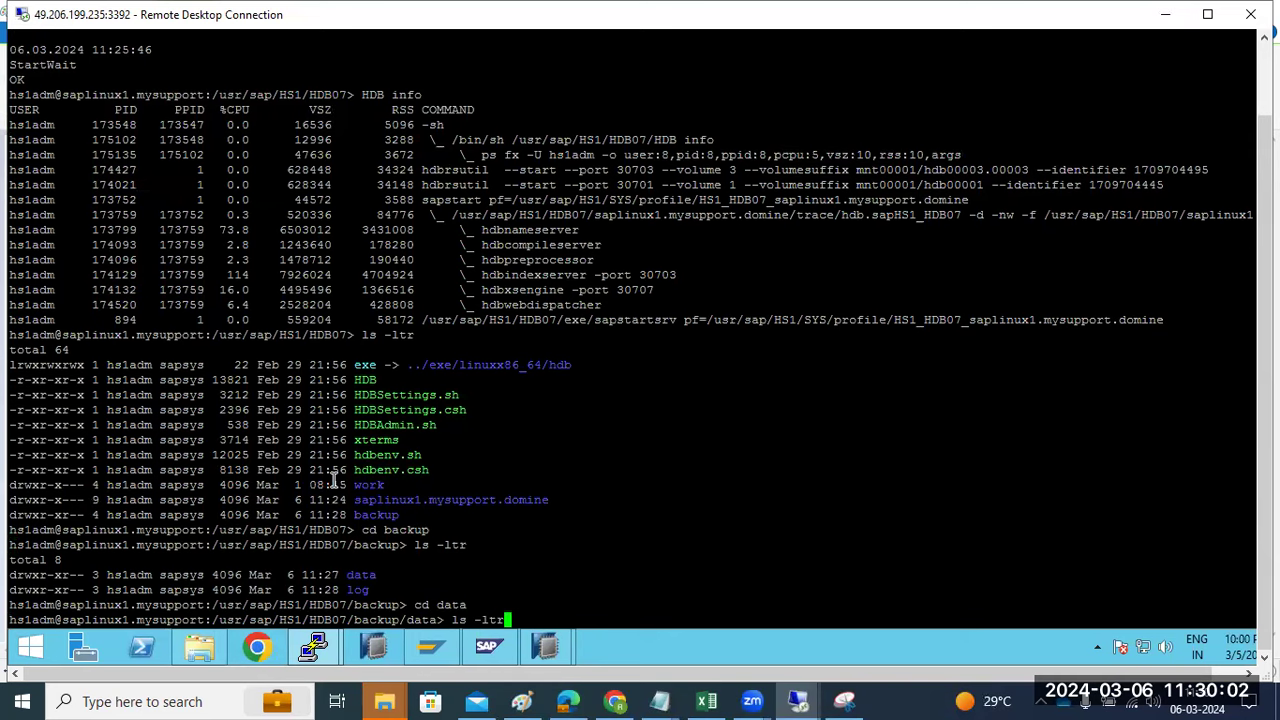
pyautogui.press('Return')
pyautogui.write('cd D')
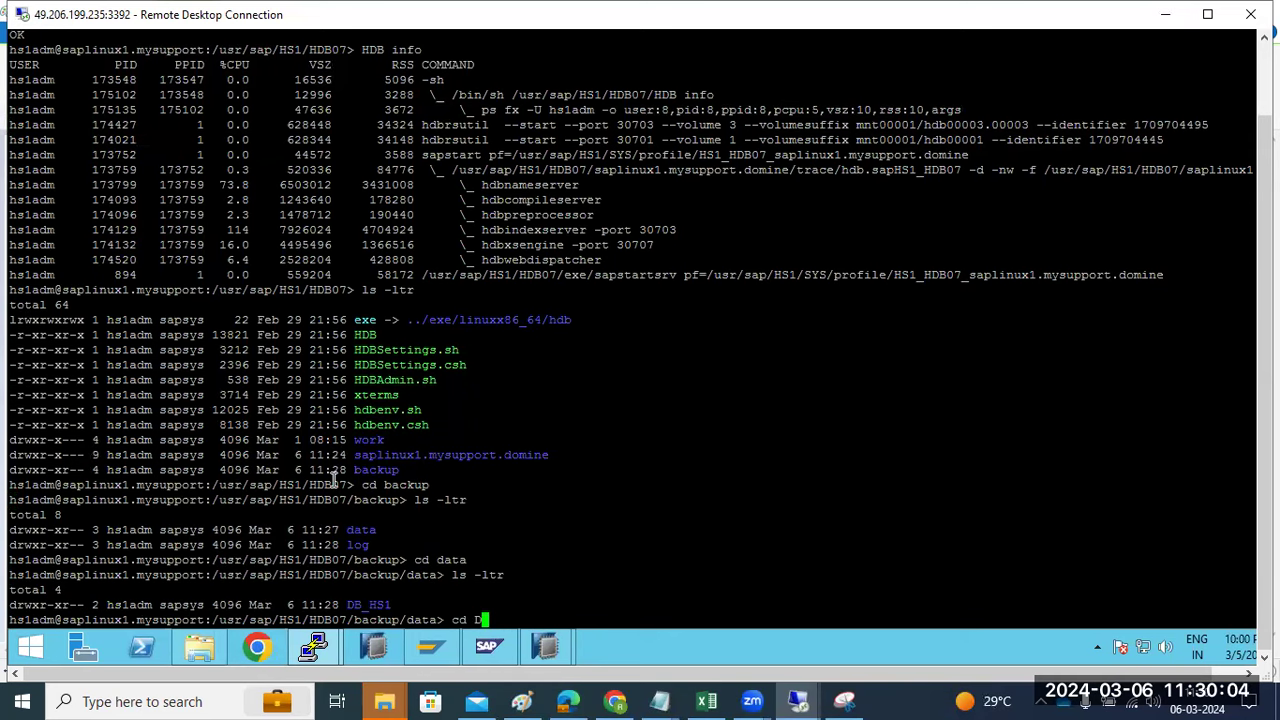
pyautogui.write('B_HS1')
pyautogui.press('Return')
# - List the three COMPLETE_DATA_BACKUP files in DB_HS1 and copy the folder path
pyautogui.write('ls- ltr')
pyautogui.hotkey('ctrl', 'c')
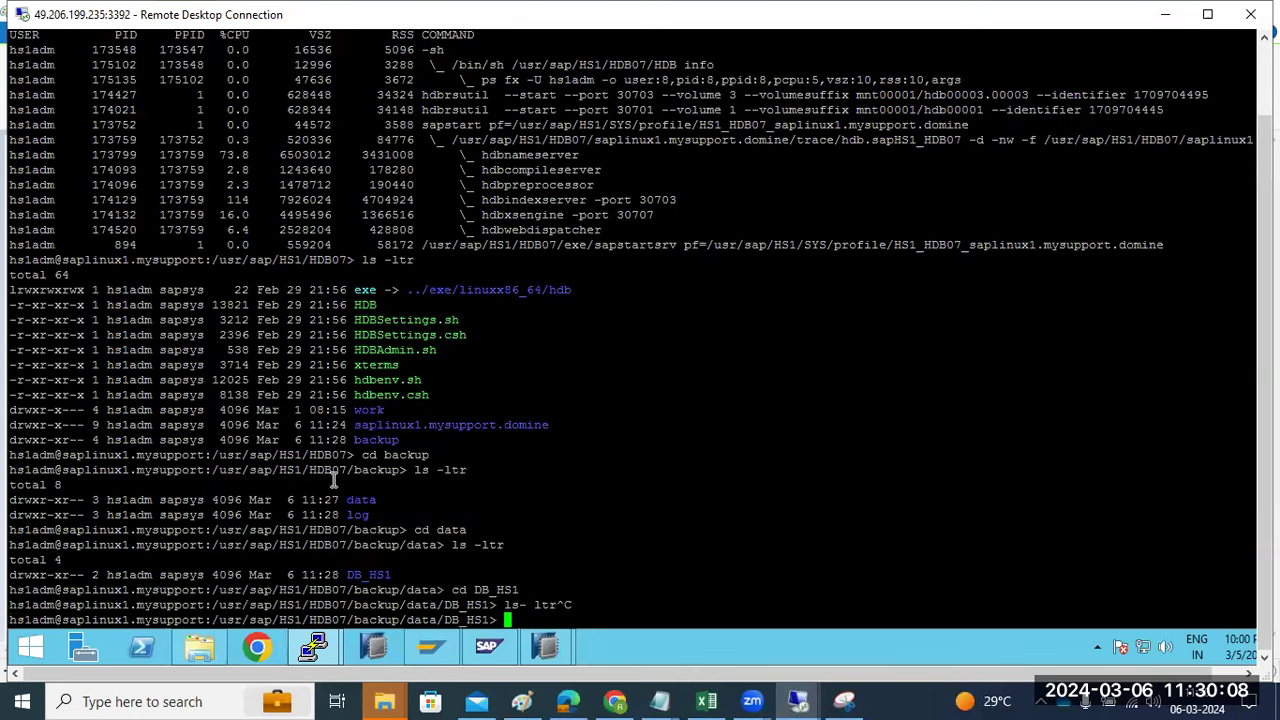
pyautogui.hotkey('ctrl', 'c')
pyautogui.write('ls -ltr')
pyautogui.press('Return')
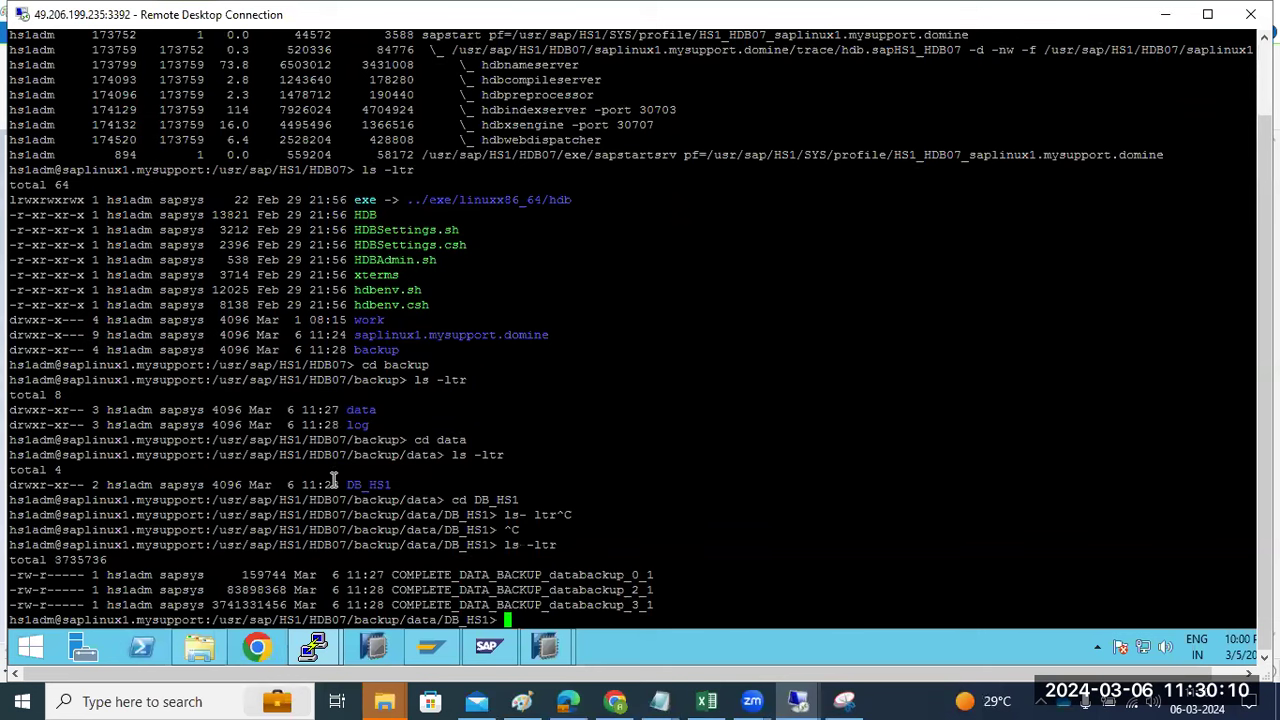
pyautogui.doubleClick(370, 620)
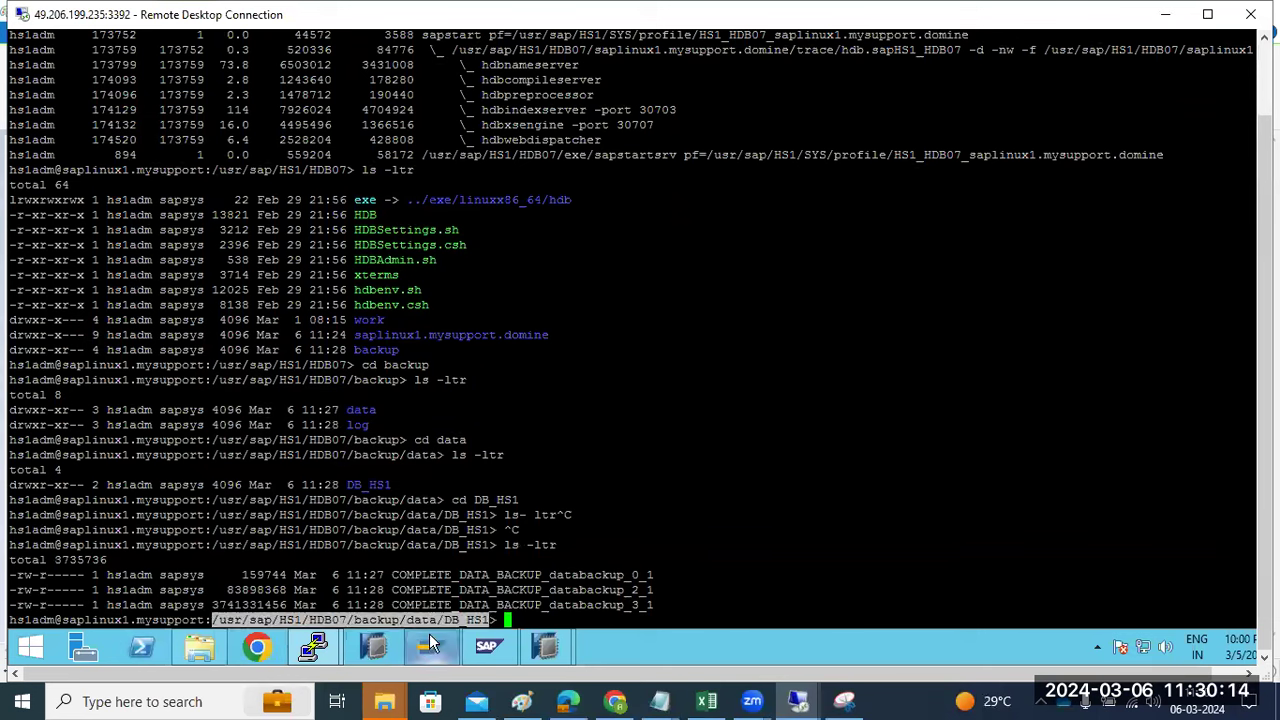
pyautogui.moveTo(555, 647)
pyautogui.click(572, 612)
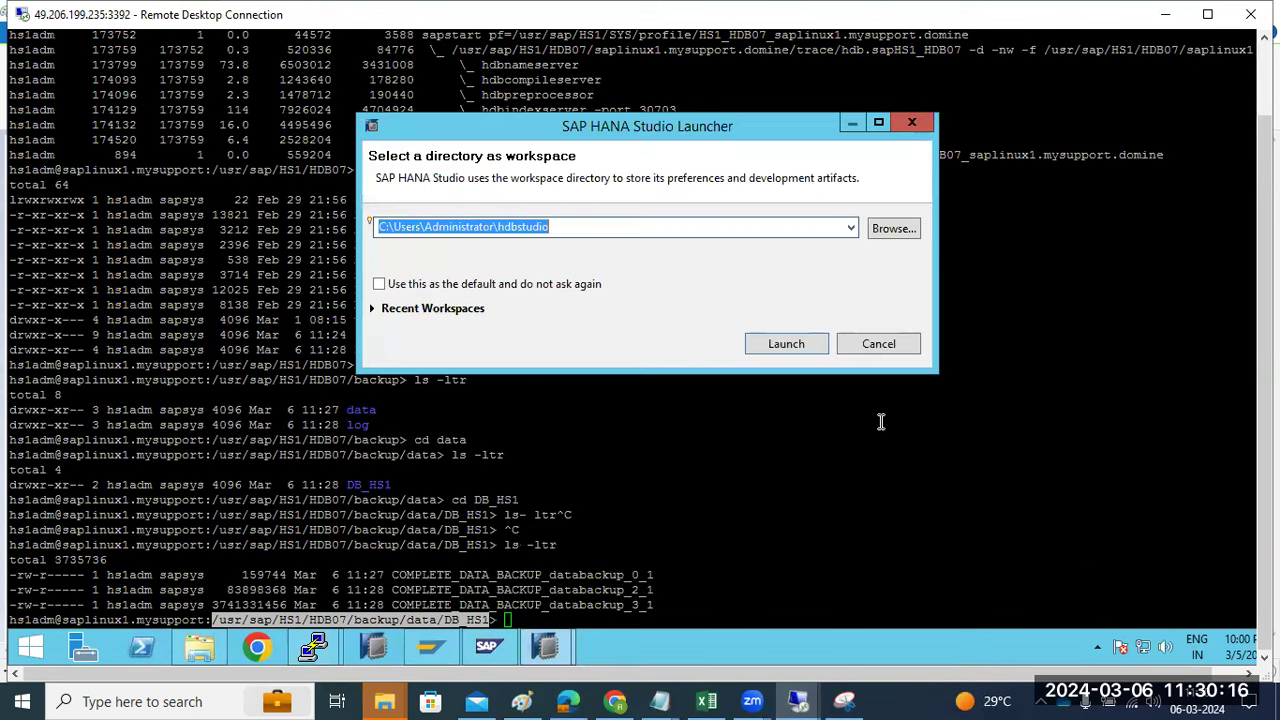
# - Paste /usr/sap/HS1/HDB07/backup/data/DB_HS1 as the backup location and finish the HS3 recovery wizard
pyautogui.click(881, 354)
pyautogui.click(566, 585)
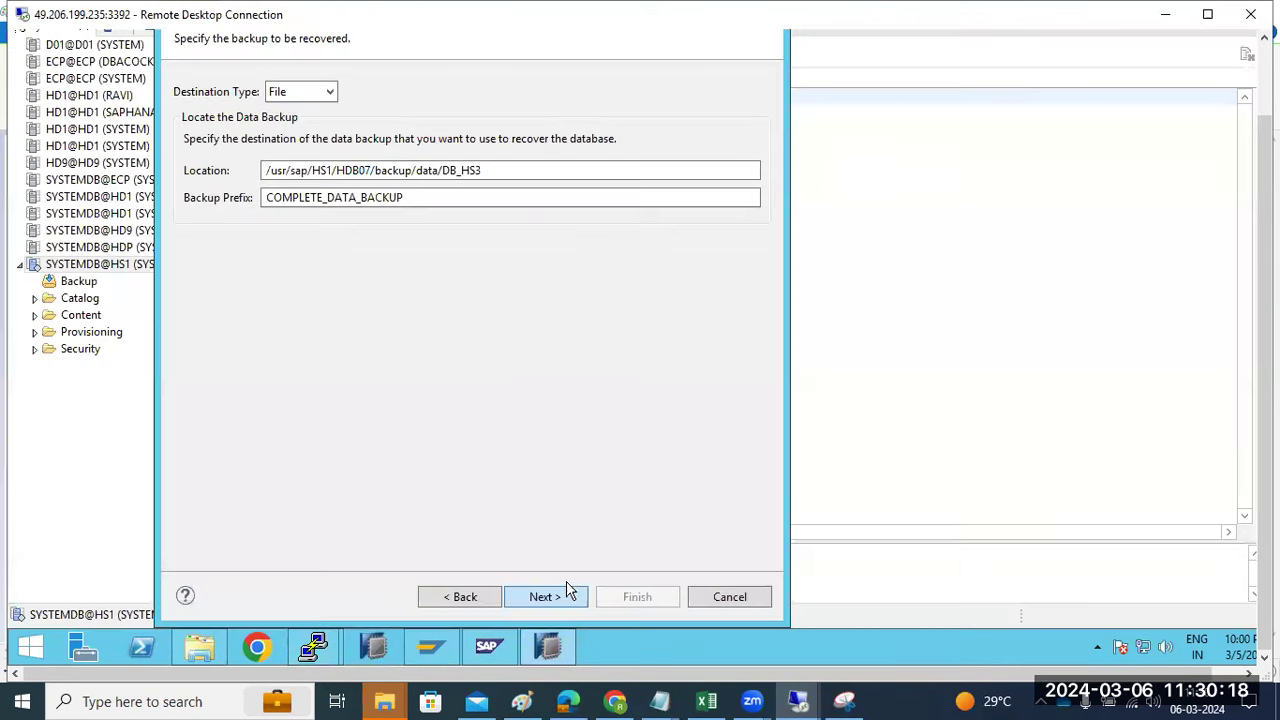
pyautogui.doubleClick(497, 170)
pyautogui.hotkey('ctrl', 'v')
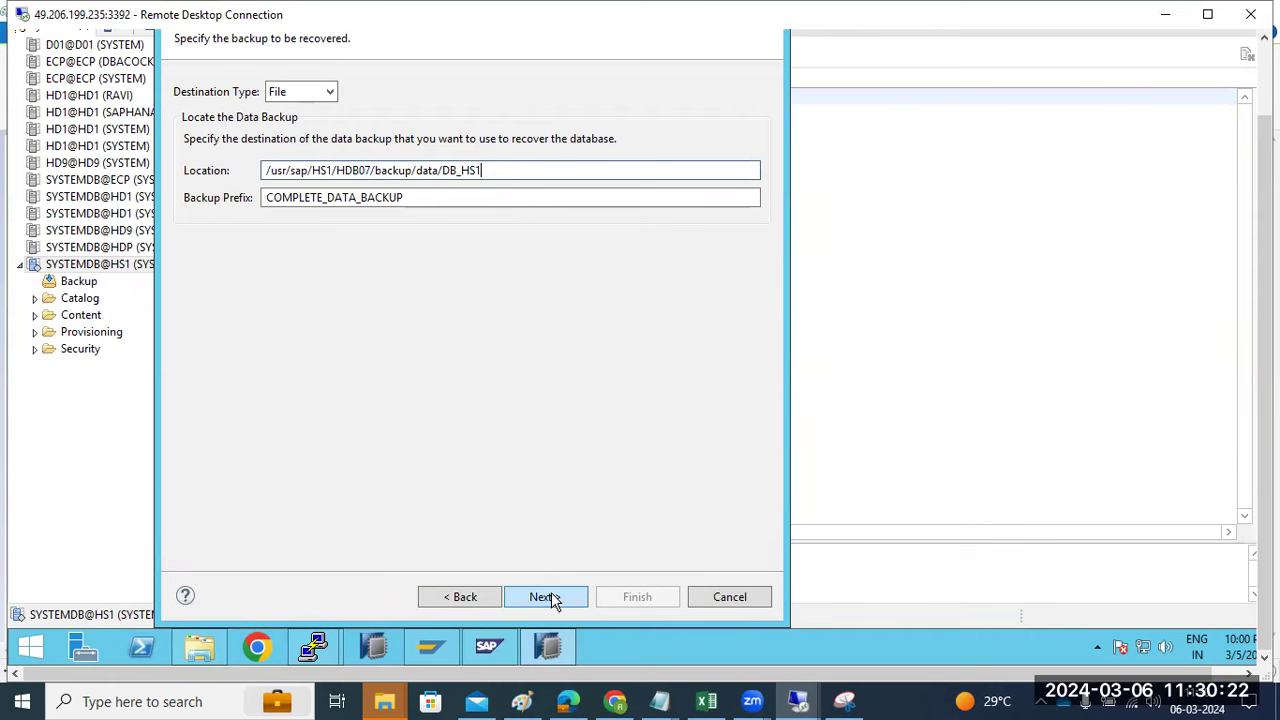
pyautogui.click(545, 598)
pyautogui.click(545, 597)
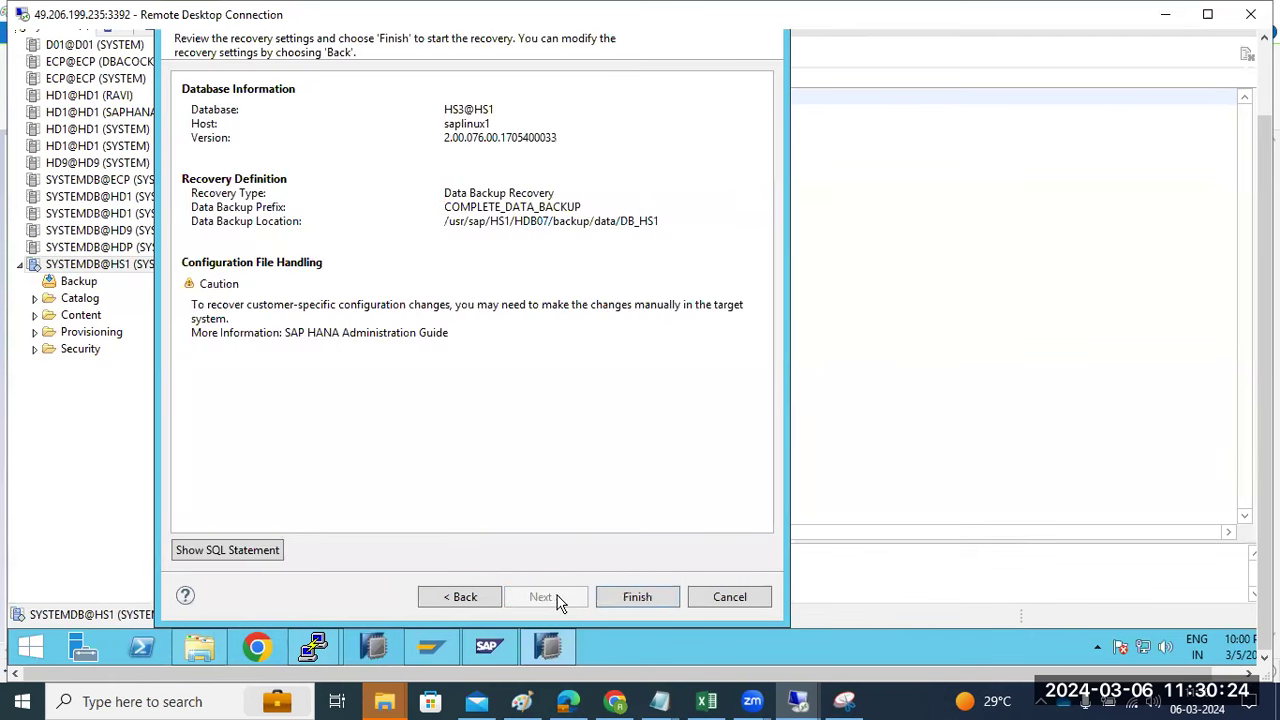
pyautogui.click(634, 597)
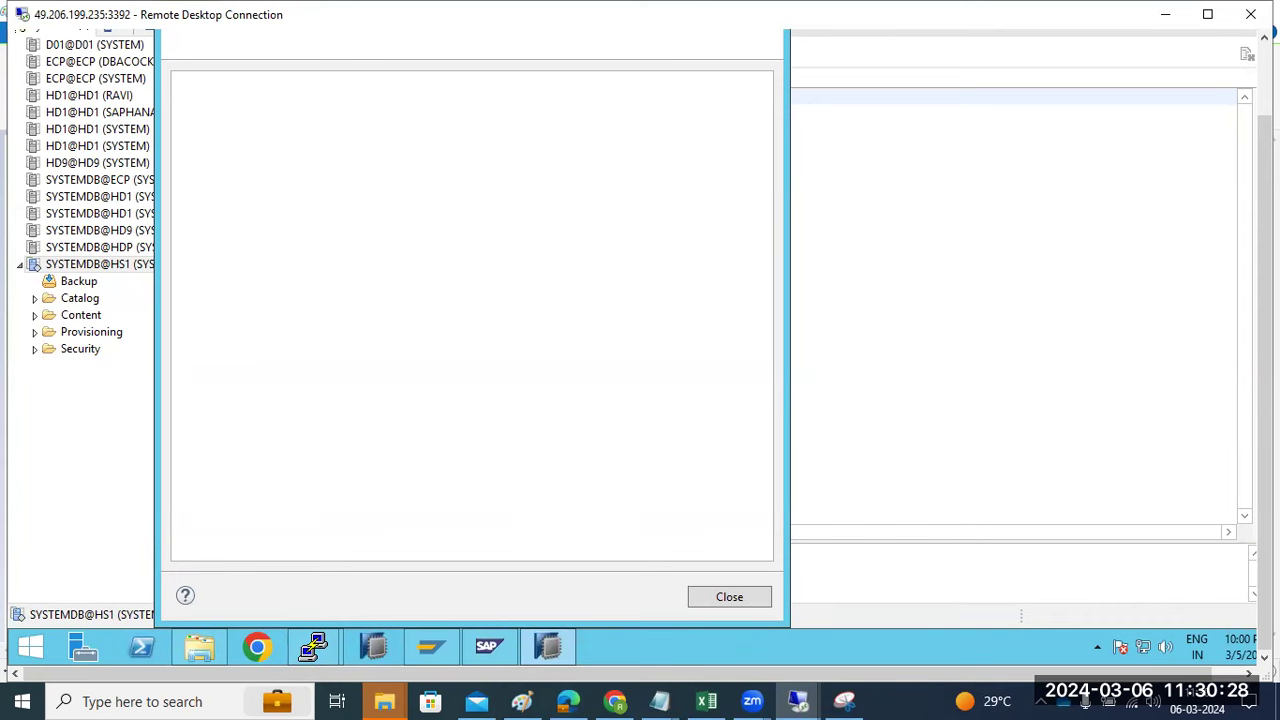
pyautogui.moveTo(1265, 380); pyautogui.dragTo(1265, 300)
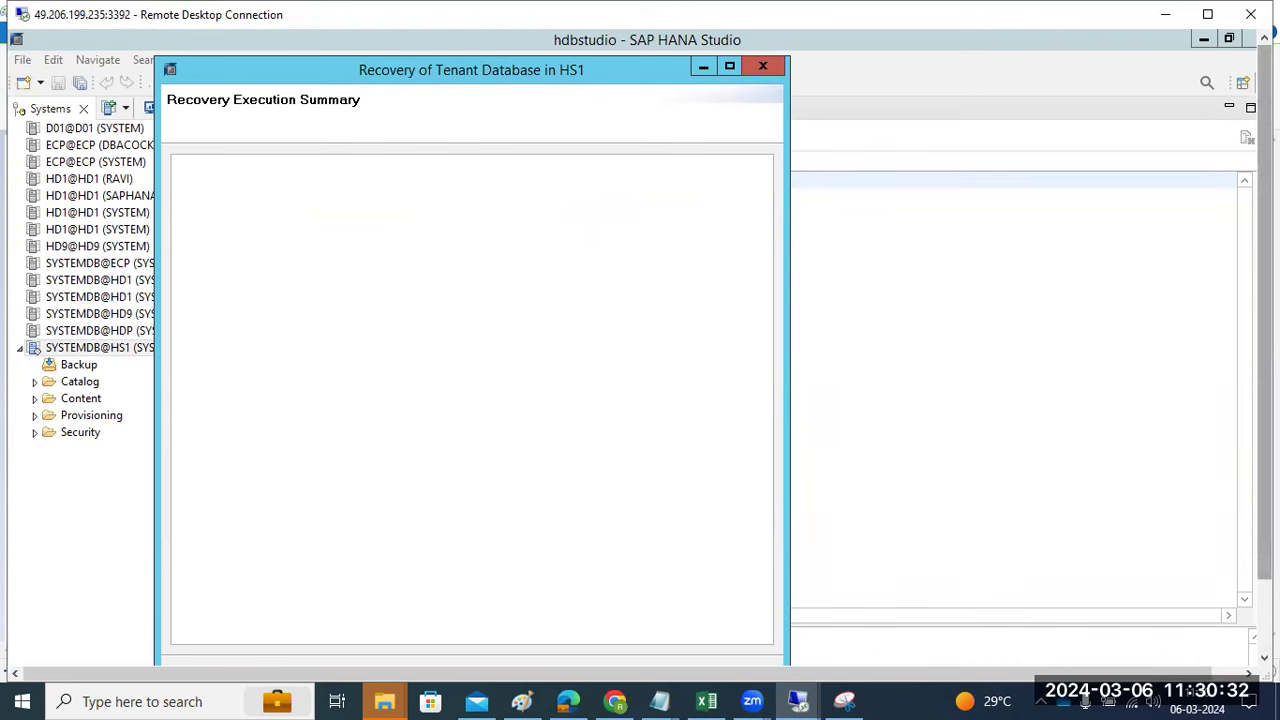
pyautogui.moveTo(1262, 530); pyautogui.dragTo(1258, 600)
pyautogui.moveTo(315, 648)
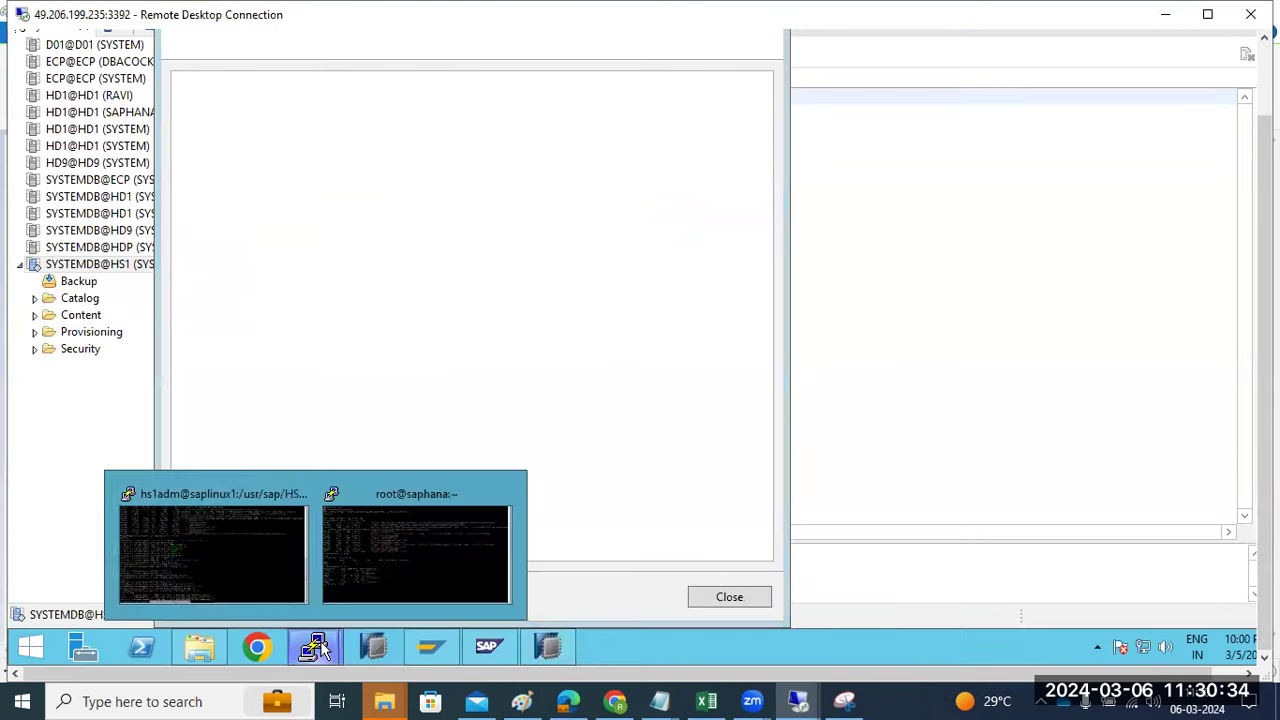
pyautogui.click(250, 555)
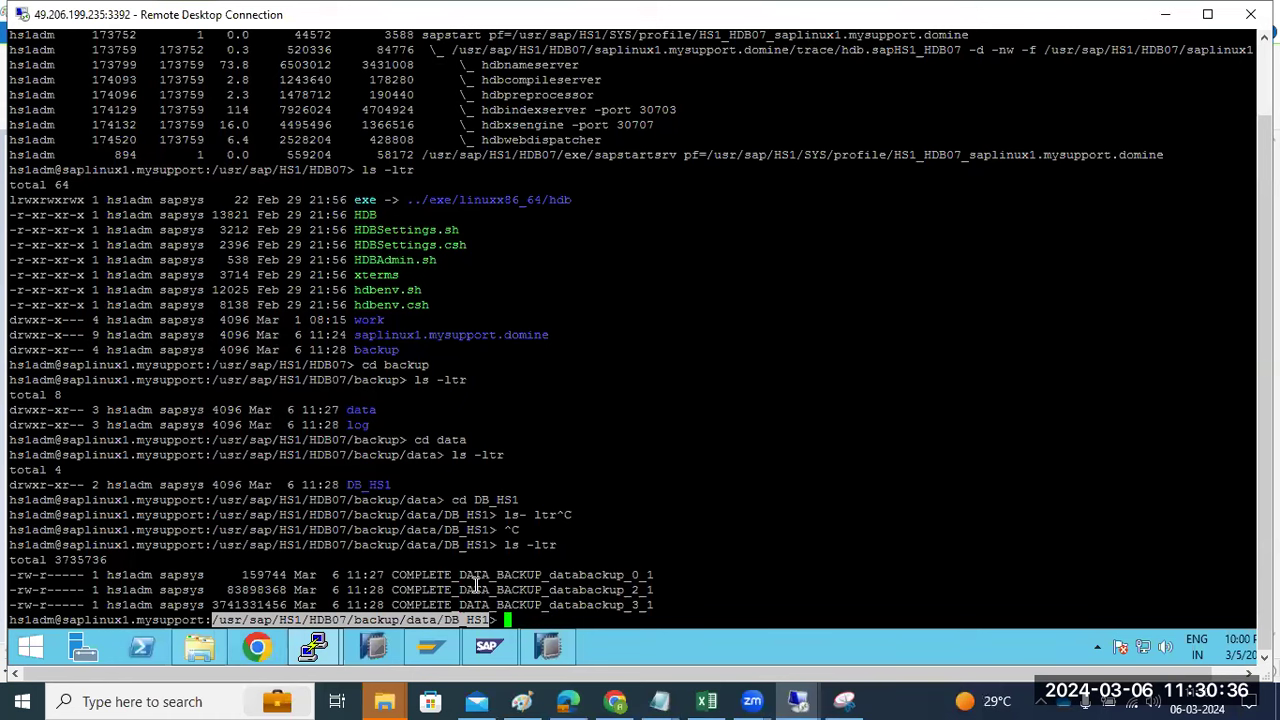
pyautogui.doubleClick(487, 577)
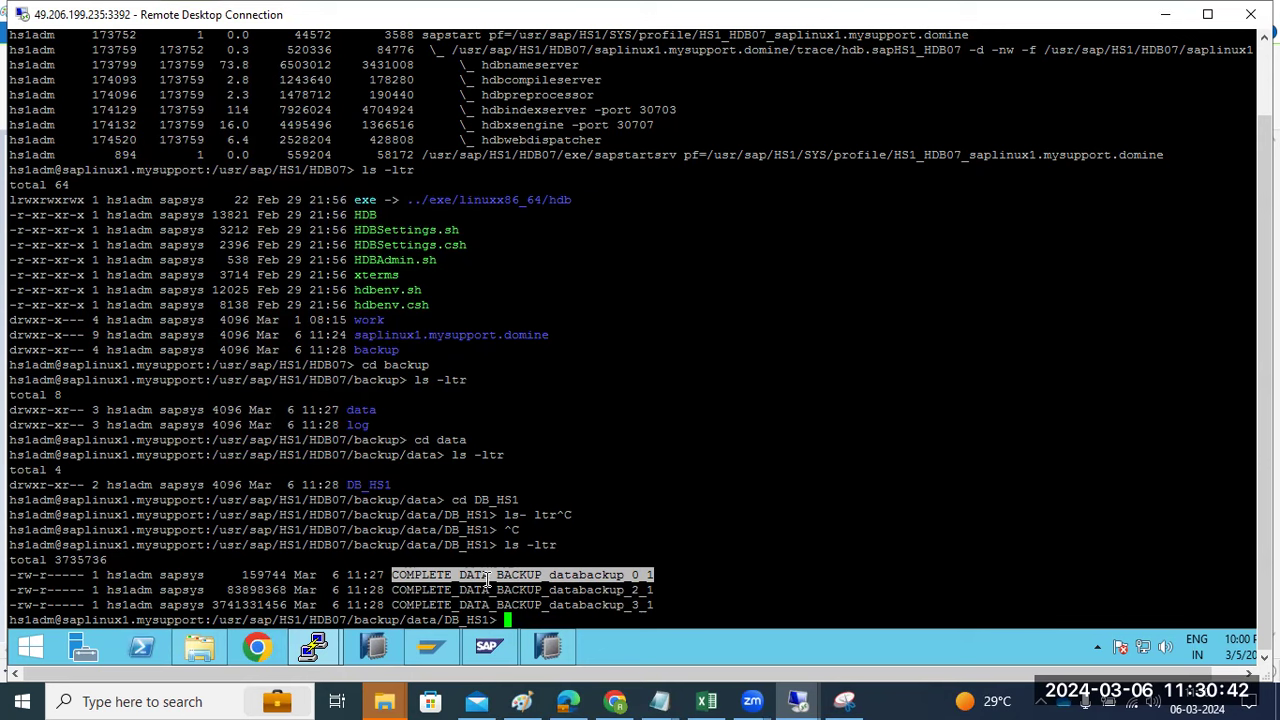
pyautogui.click(550, 647)
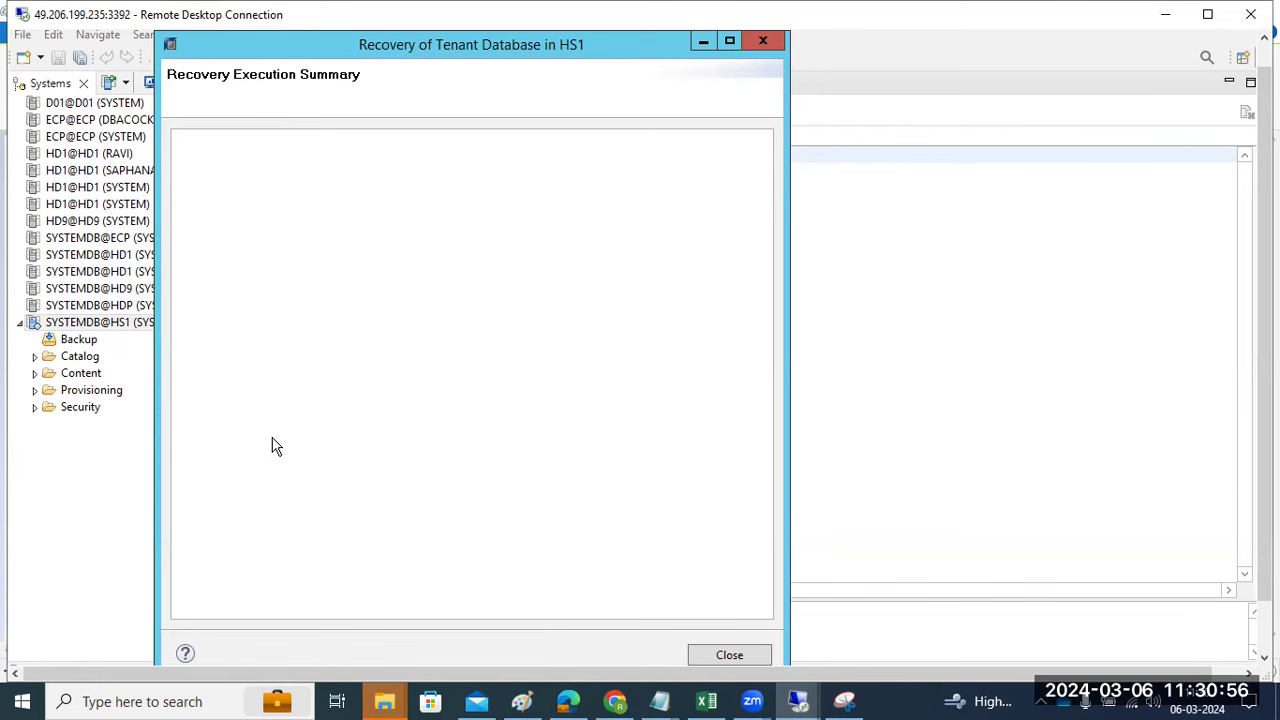
# - Bring the Paint refresh diagram forward, close Mail, and commit the HS3 label under the qa box
pyautogui.click(476, 700)
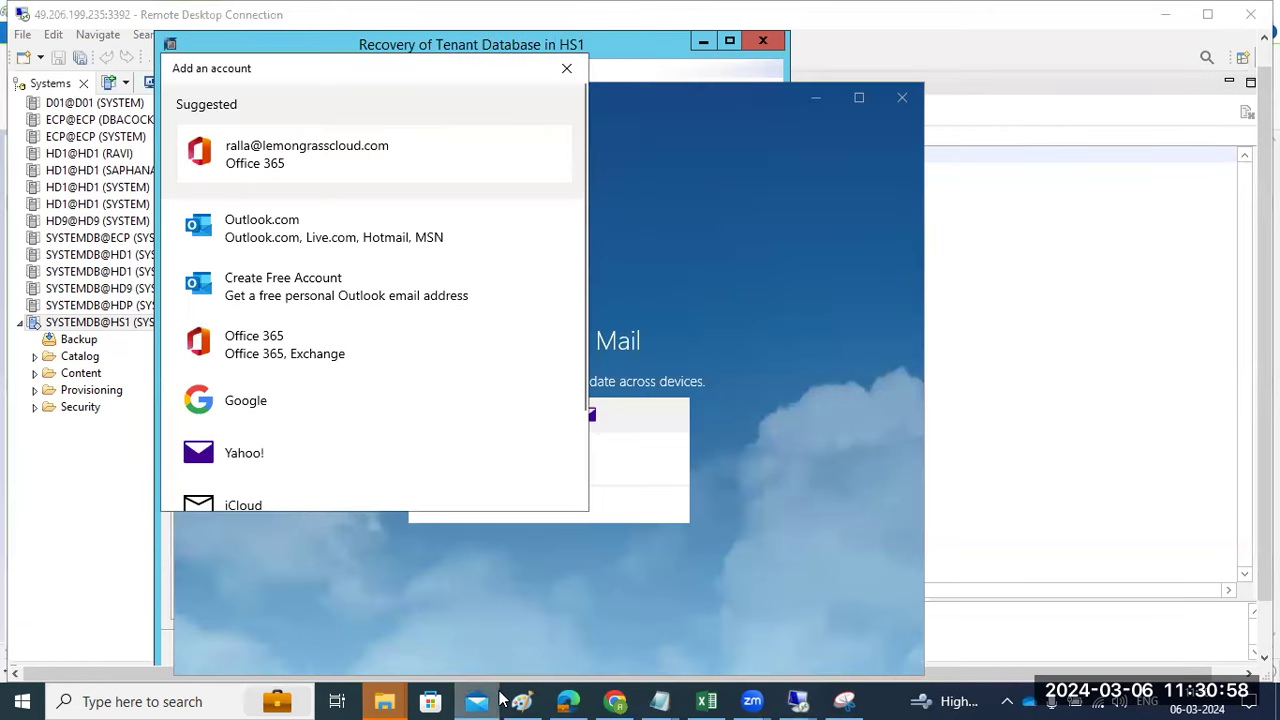
pyautogui.click(515, 699)
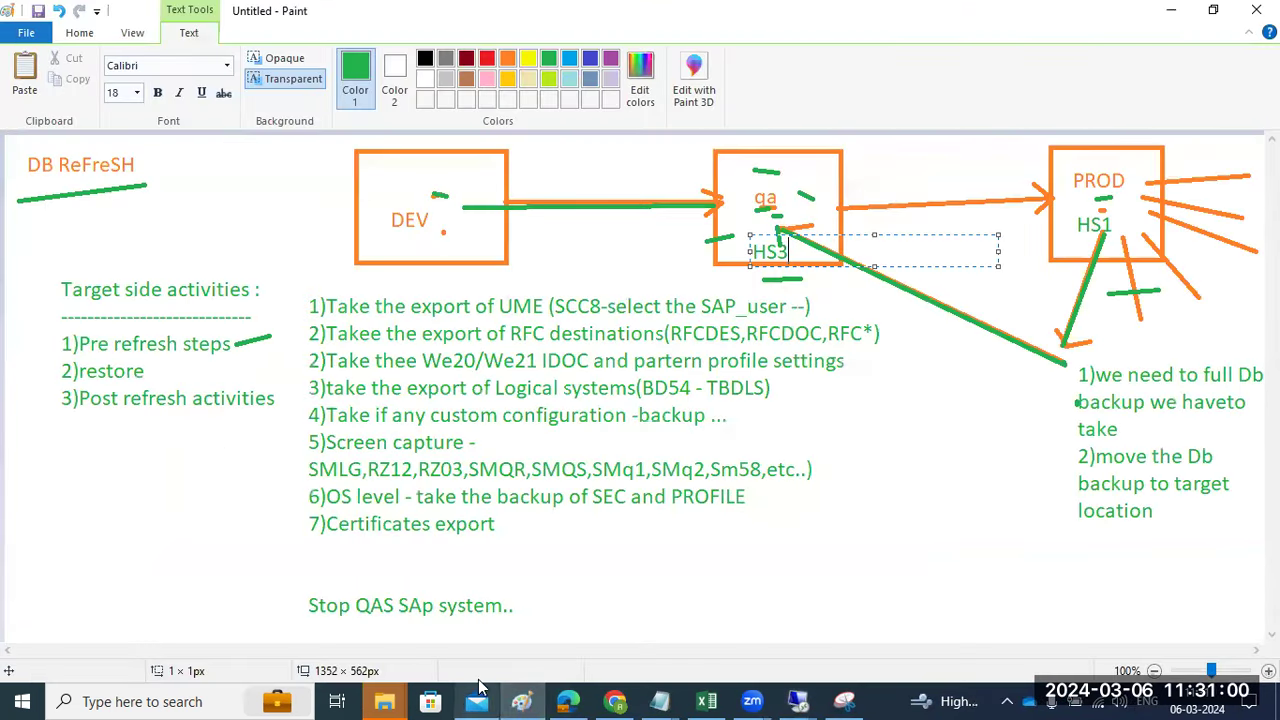
pyautogui.moveTo(477, 700)
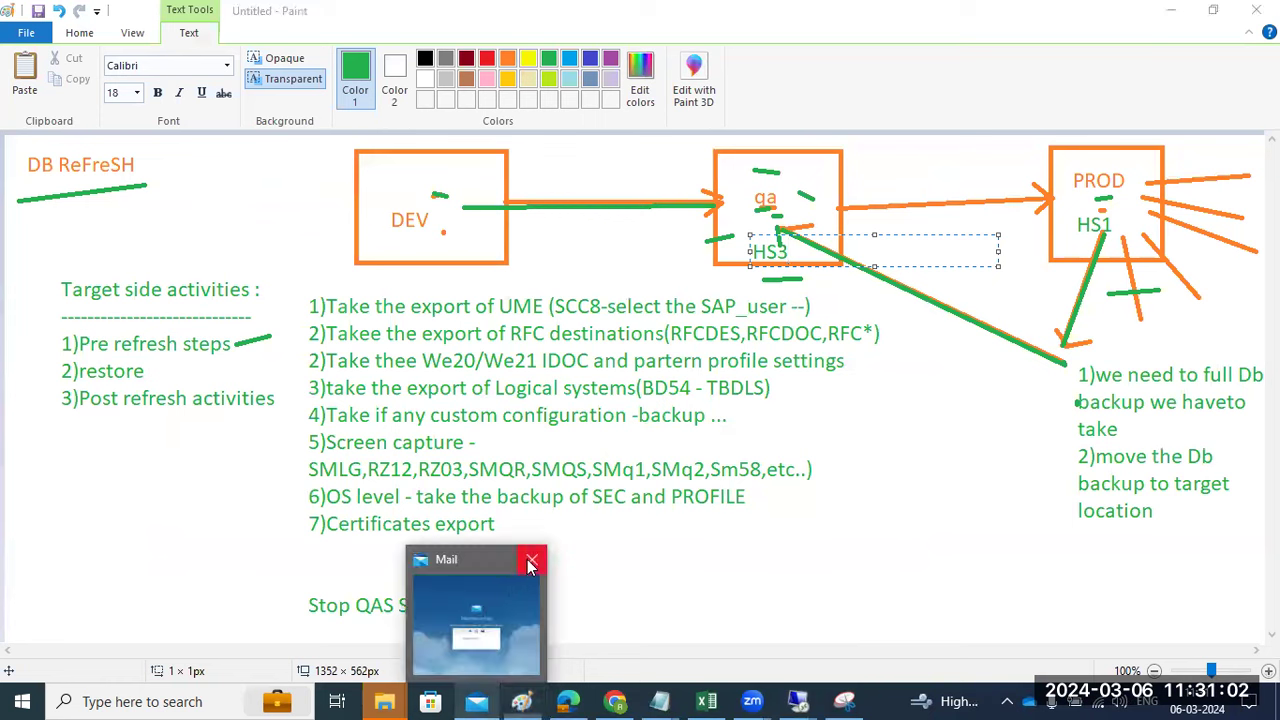
pyautogui.click(531, 563)
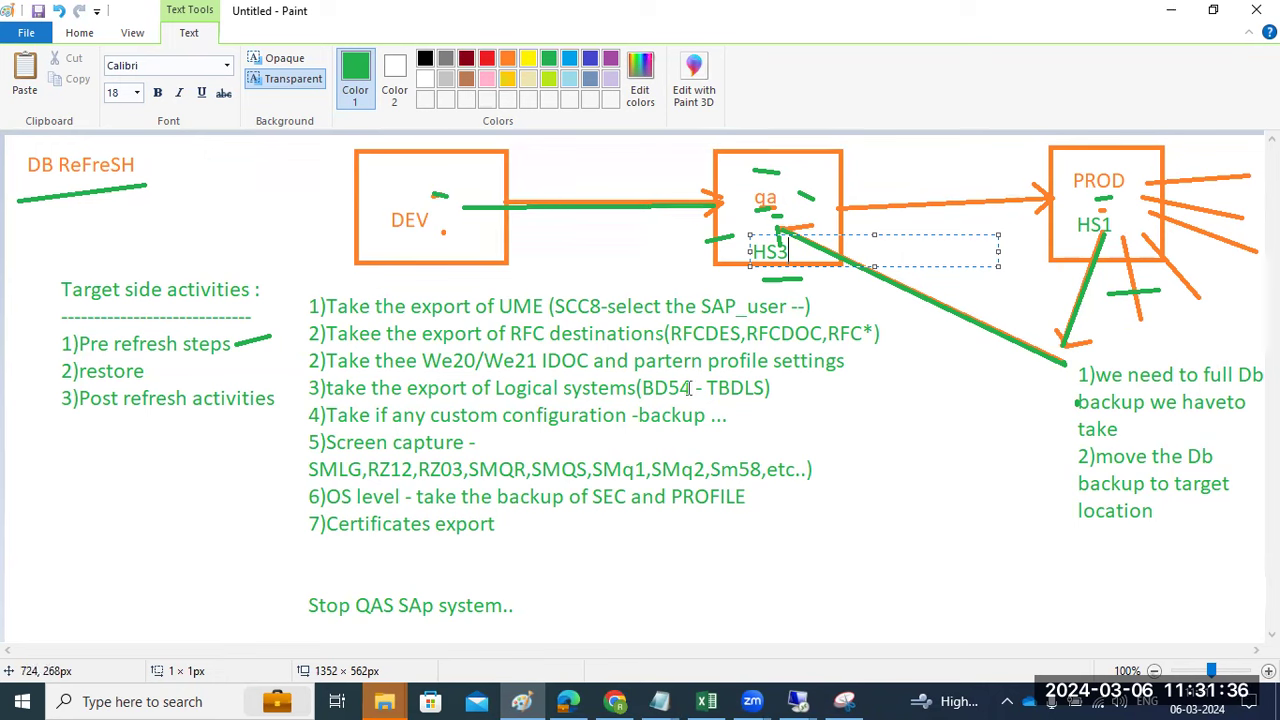
pyautogui.click(780, 416)
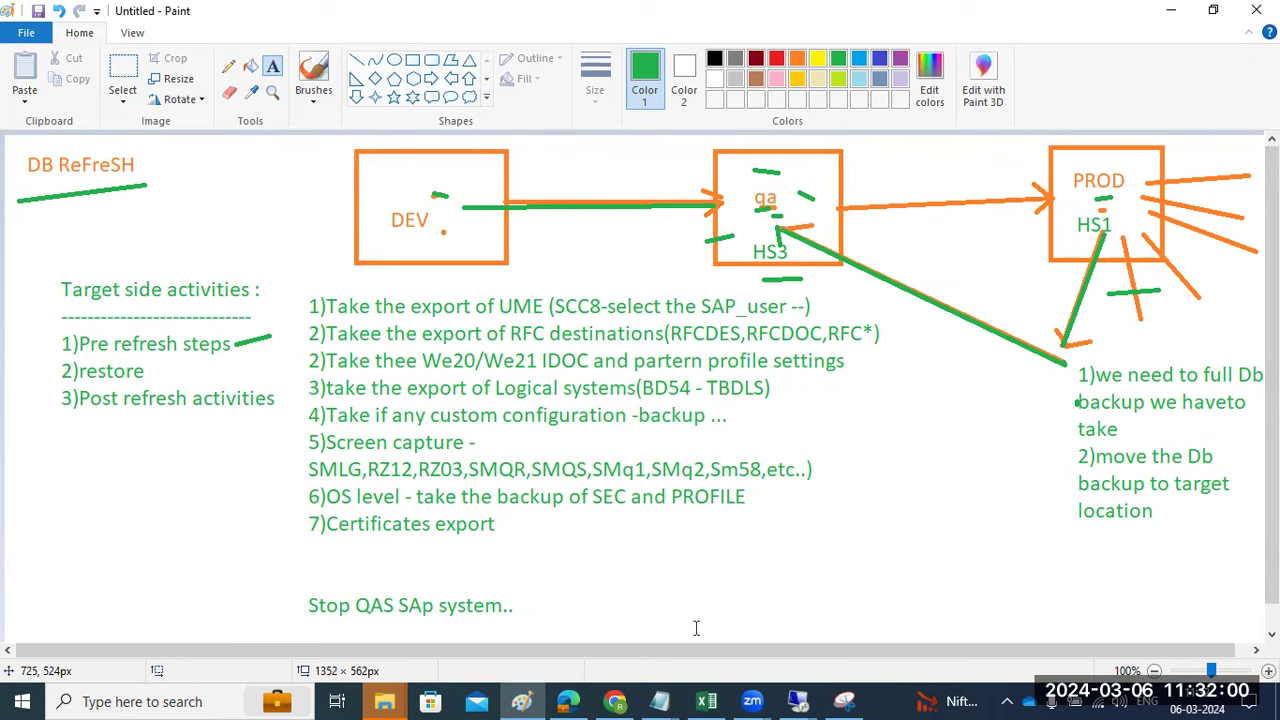
# - In the 3392 remote session, reposition the Recovery Execution Summary window, then bring the HS1 admin PuTTY terminal forward
pyautogui.click(798, 701)
pyautogui.click(735, 632)
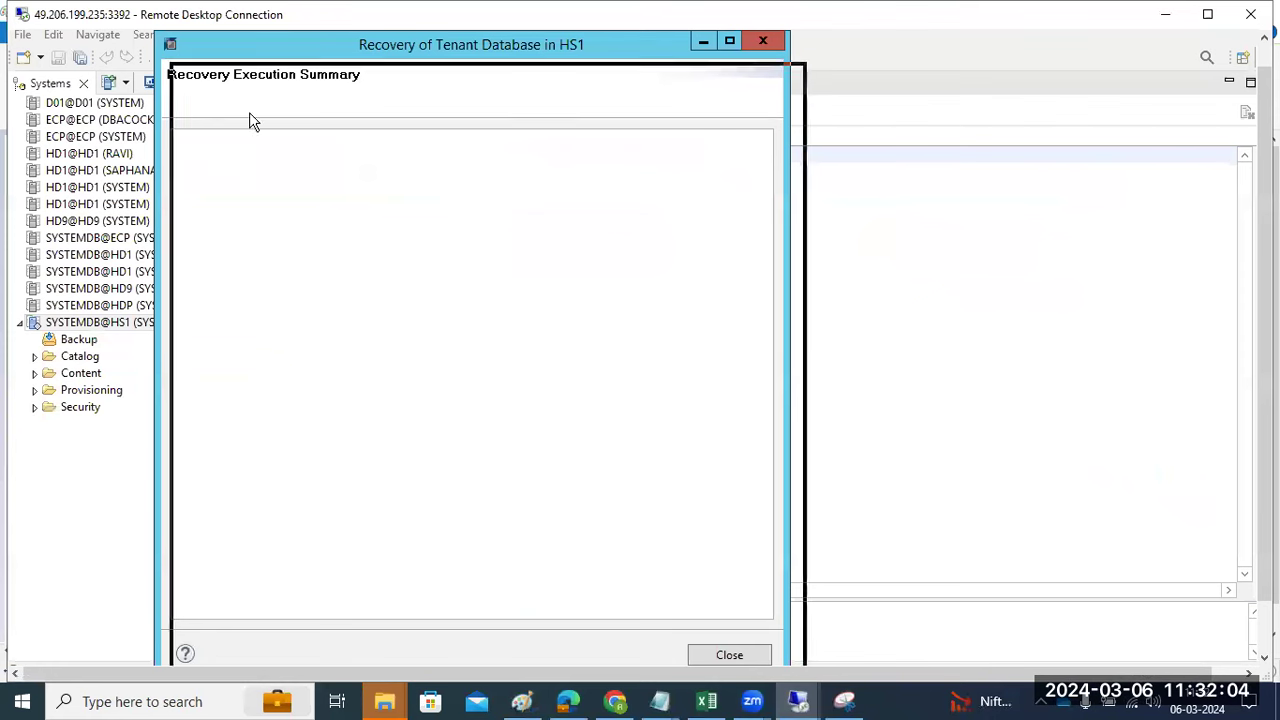
pyautogui.moveTo(212, 152); pyautogui.dragTo(212, 330)
pyautogui.moveTo(323, 337); pyautogui.dragTo(394, 106)
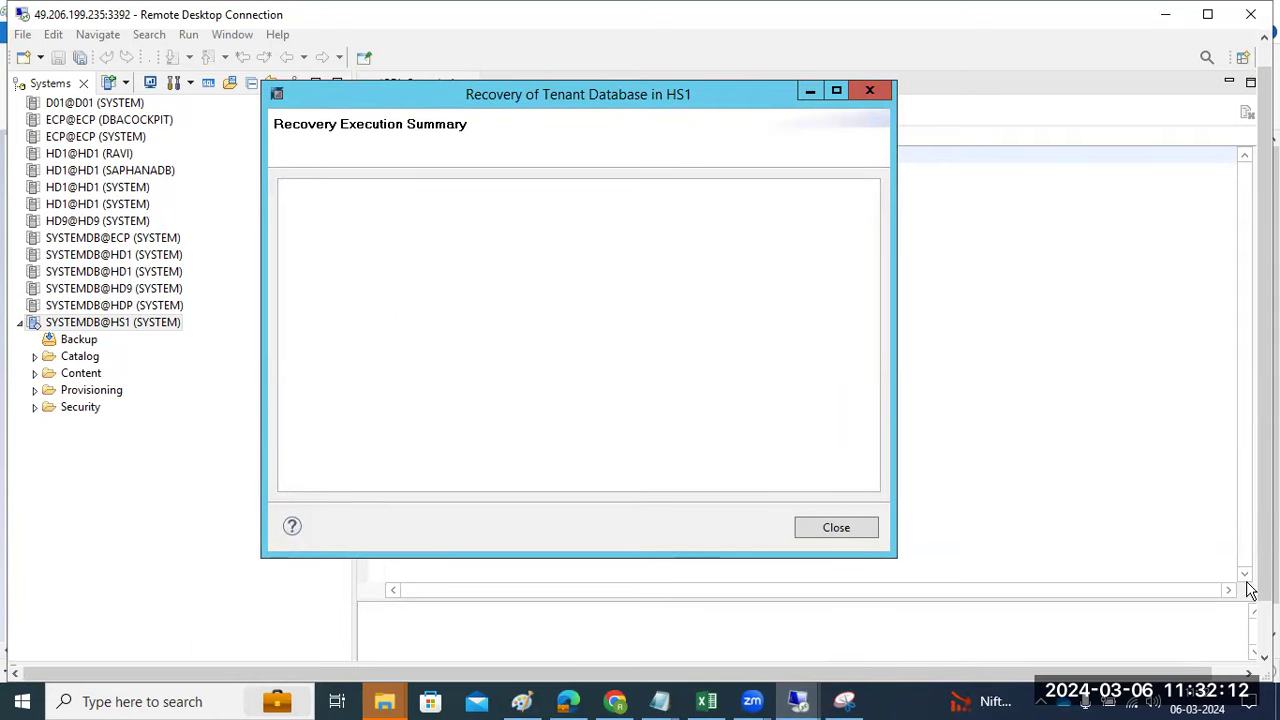
pyautogui.moveTo(1264, 592); pyautogui.dragTo(1264, 640)
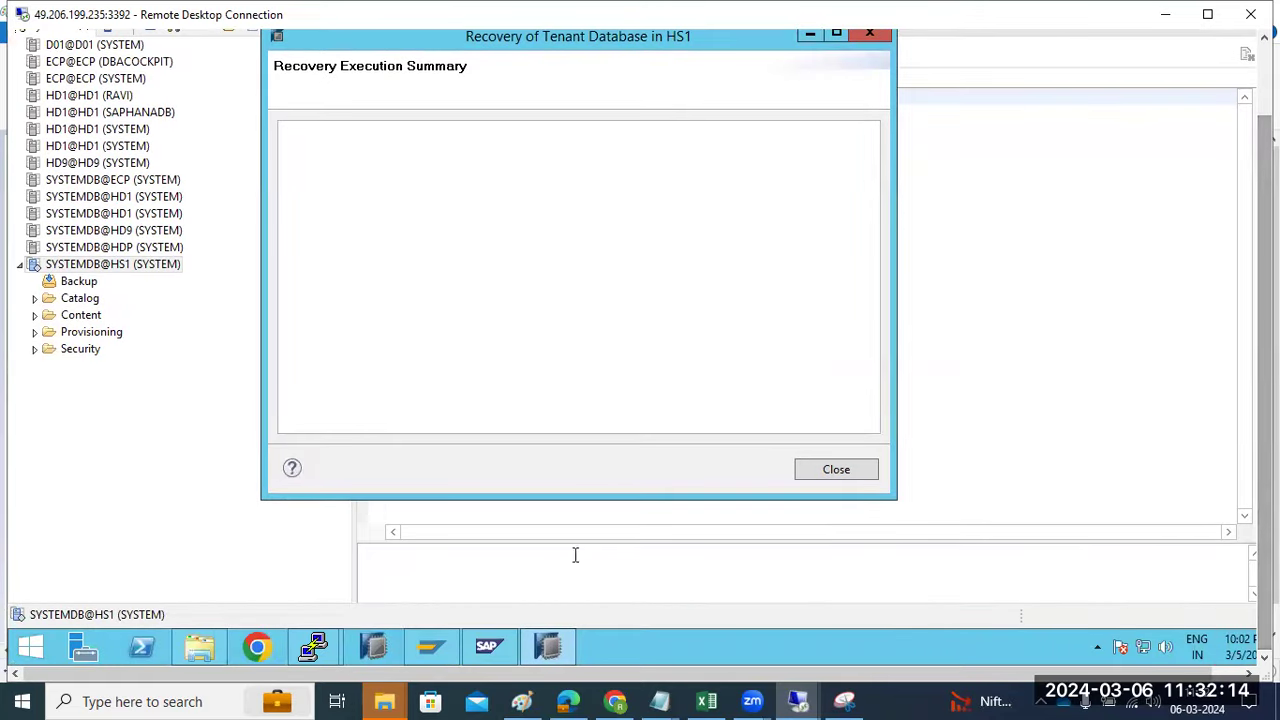
pyautogui.click(314, 645)
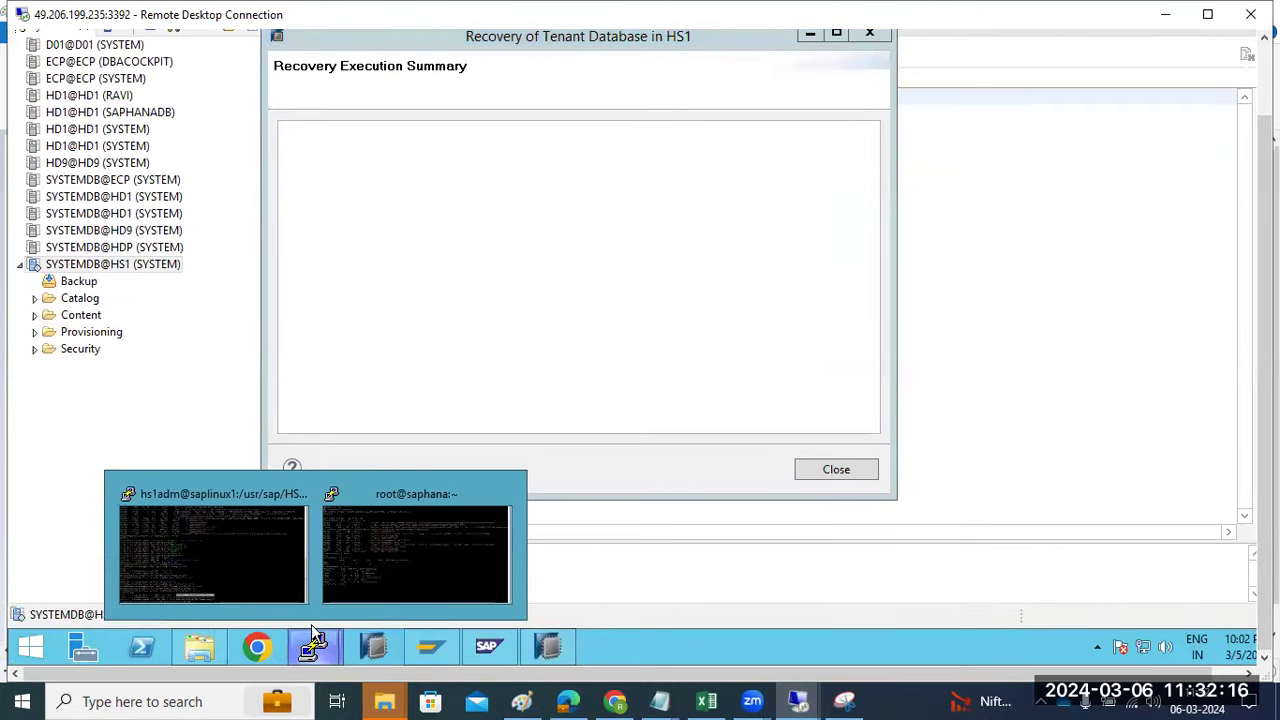
pyautogui.click(223, 557)
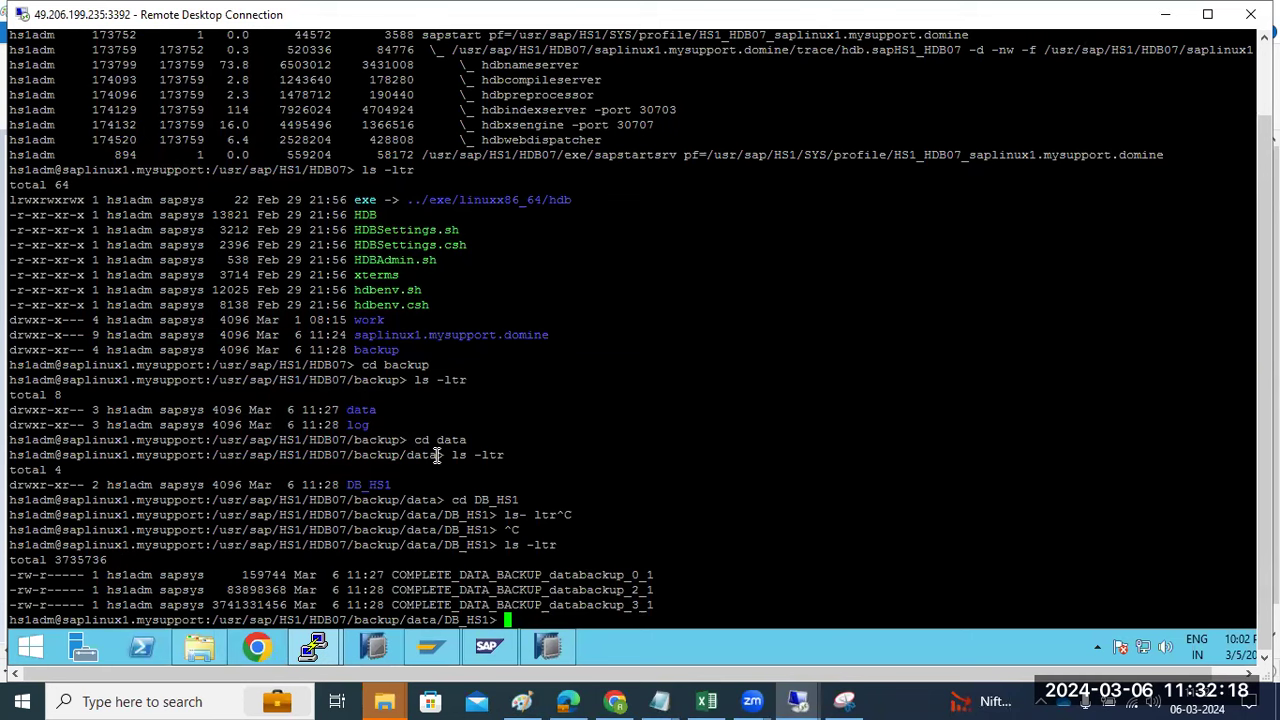
# - Run 'HDB info' to list the running HS1 processes, then return to HANA Studio's recovery summary
pyautogui.write('HDB info')
pyautogui.press('Return')
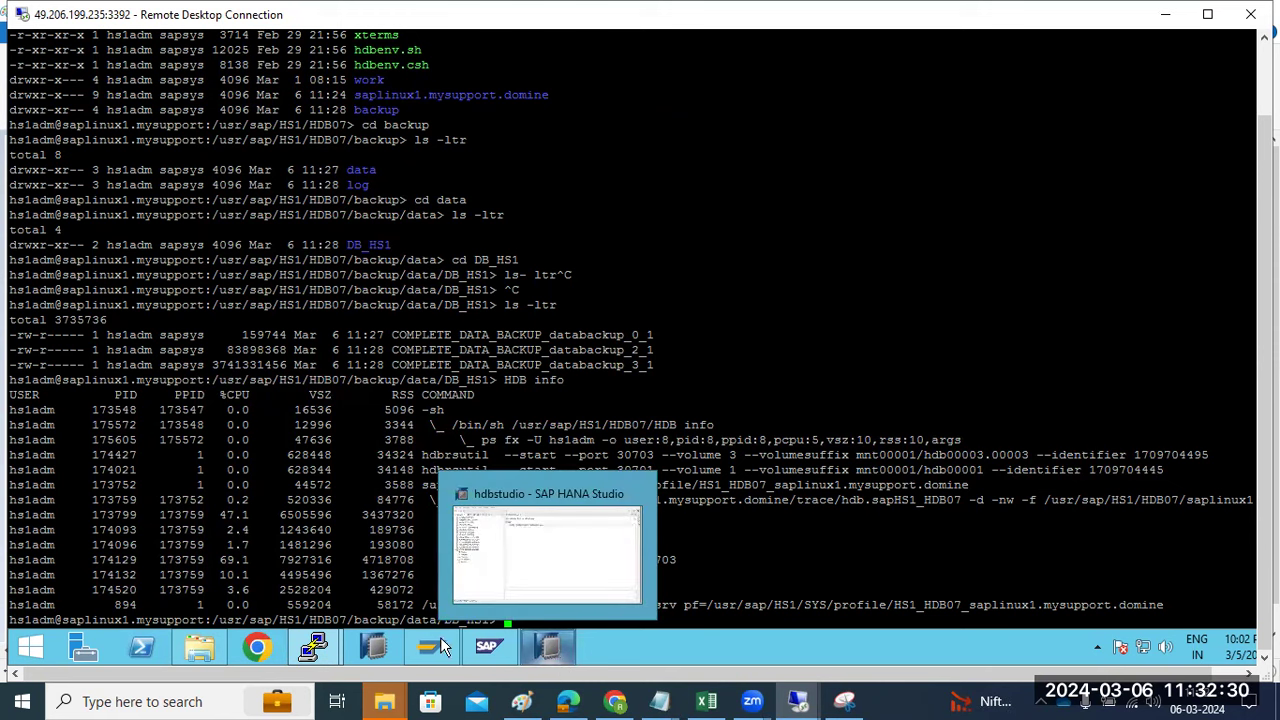
pyautogui.click(548, 646)
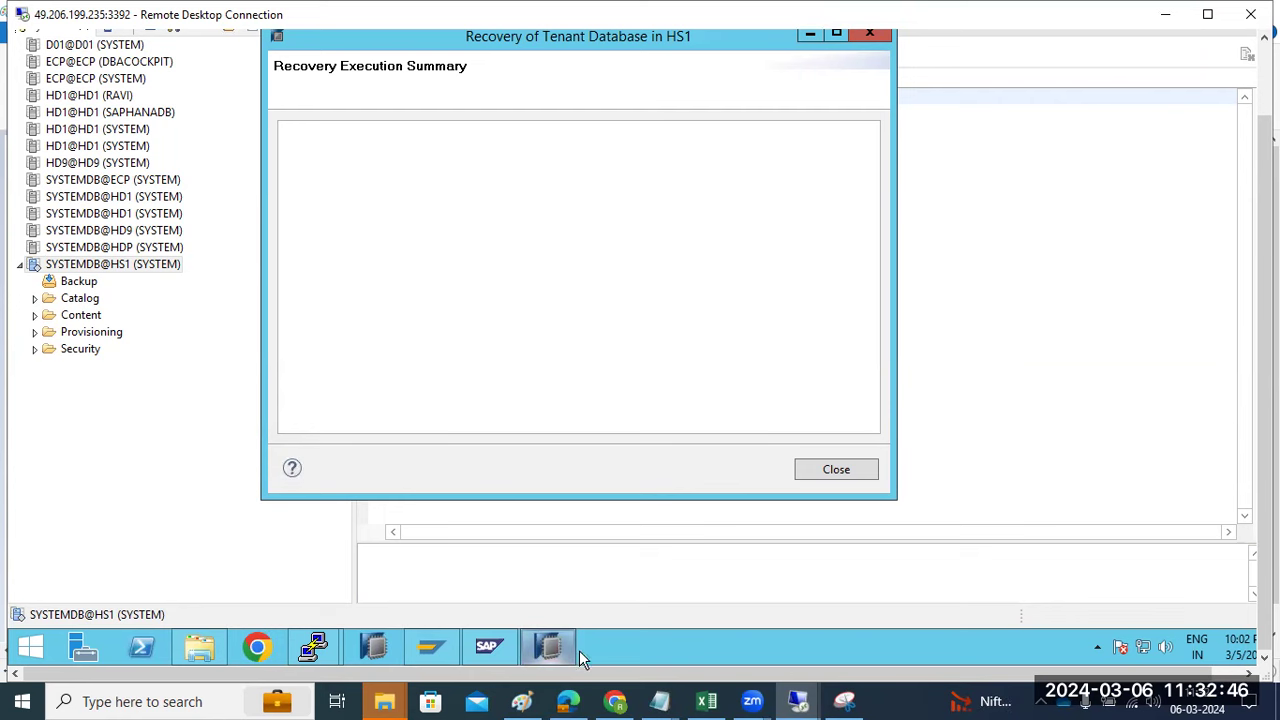
pyautogui.moveTo(562, 700)
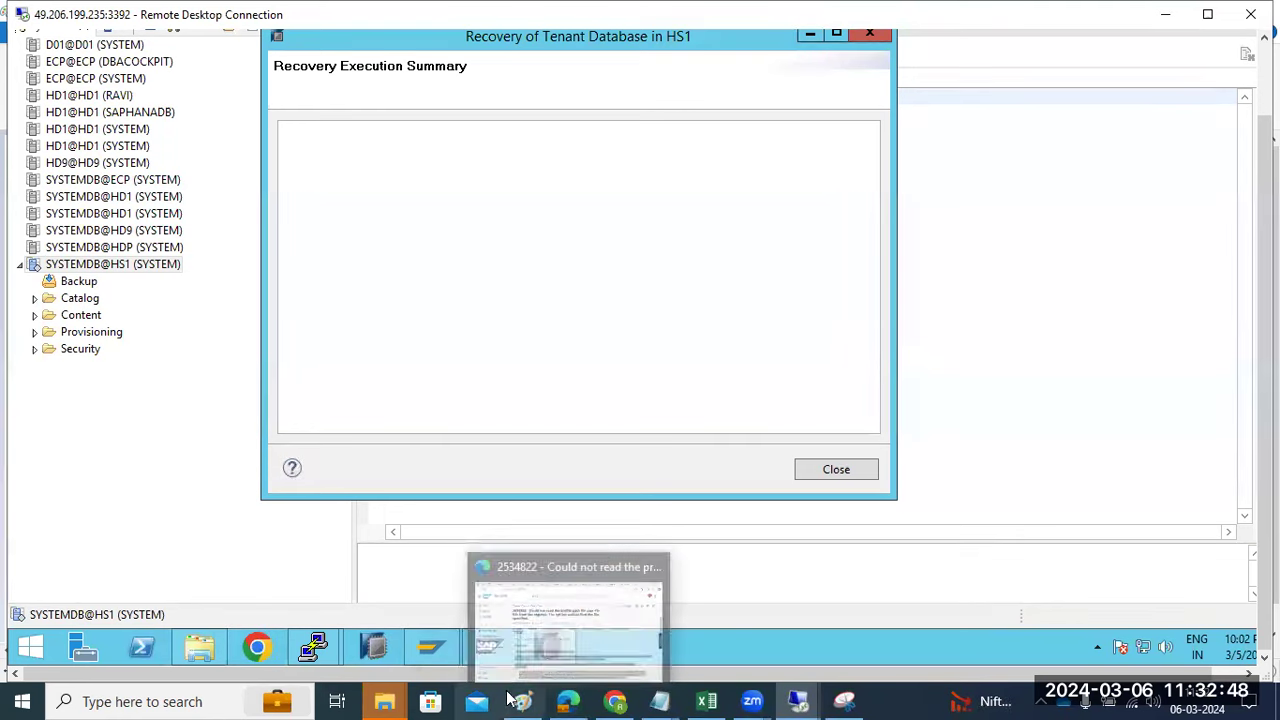
pyautogui.click(522, 700)
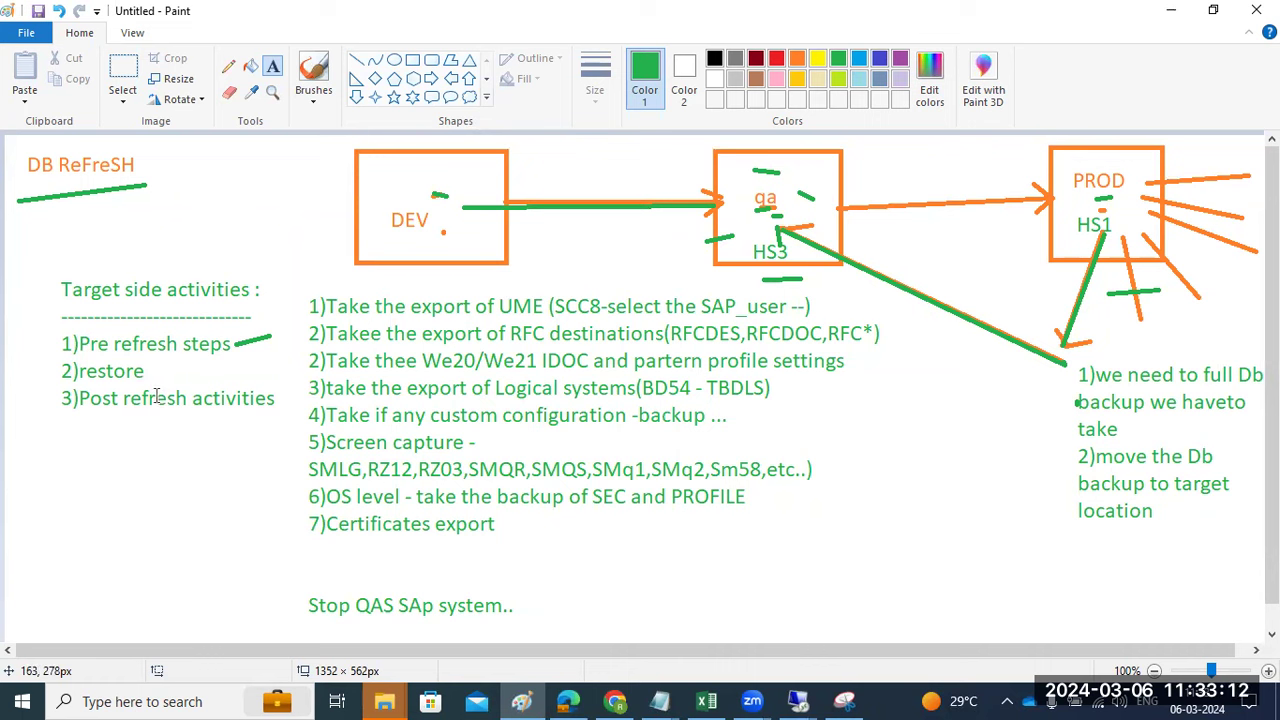
pyautogui.moveTo(798, 700)
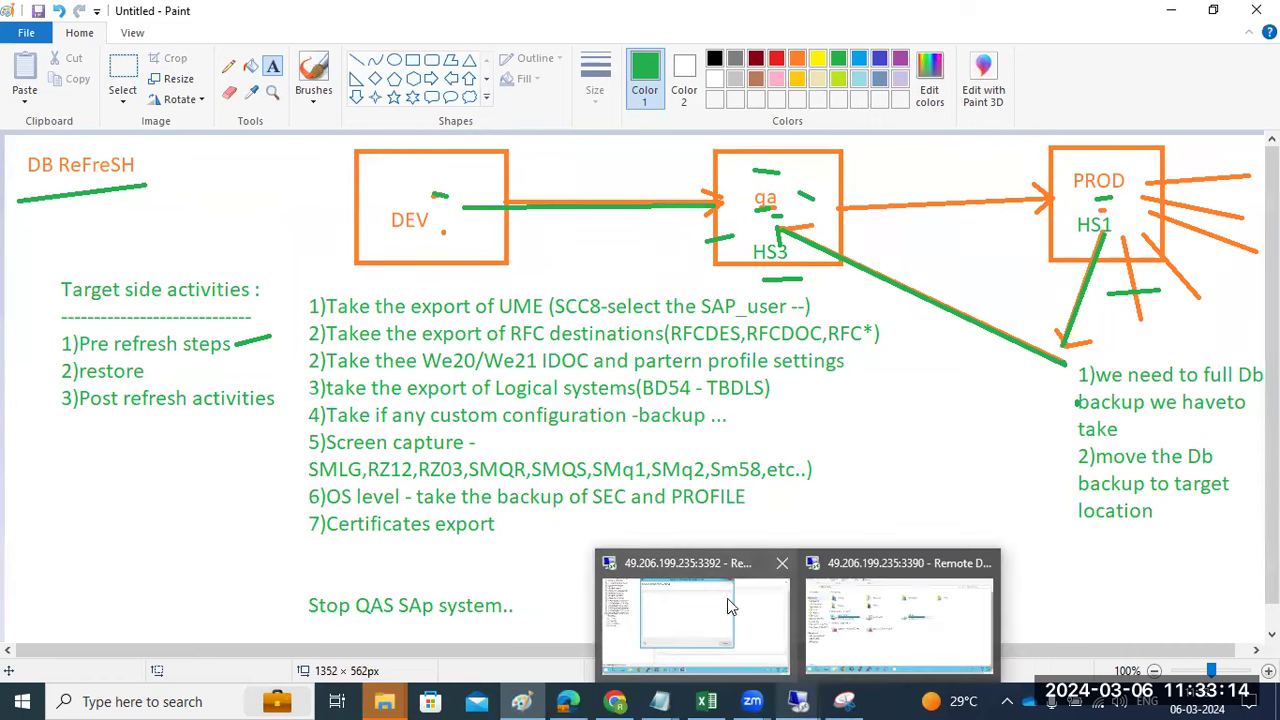
pyautogui.click(727, 598)
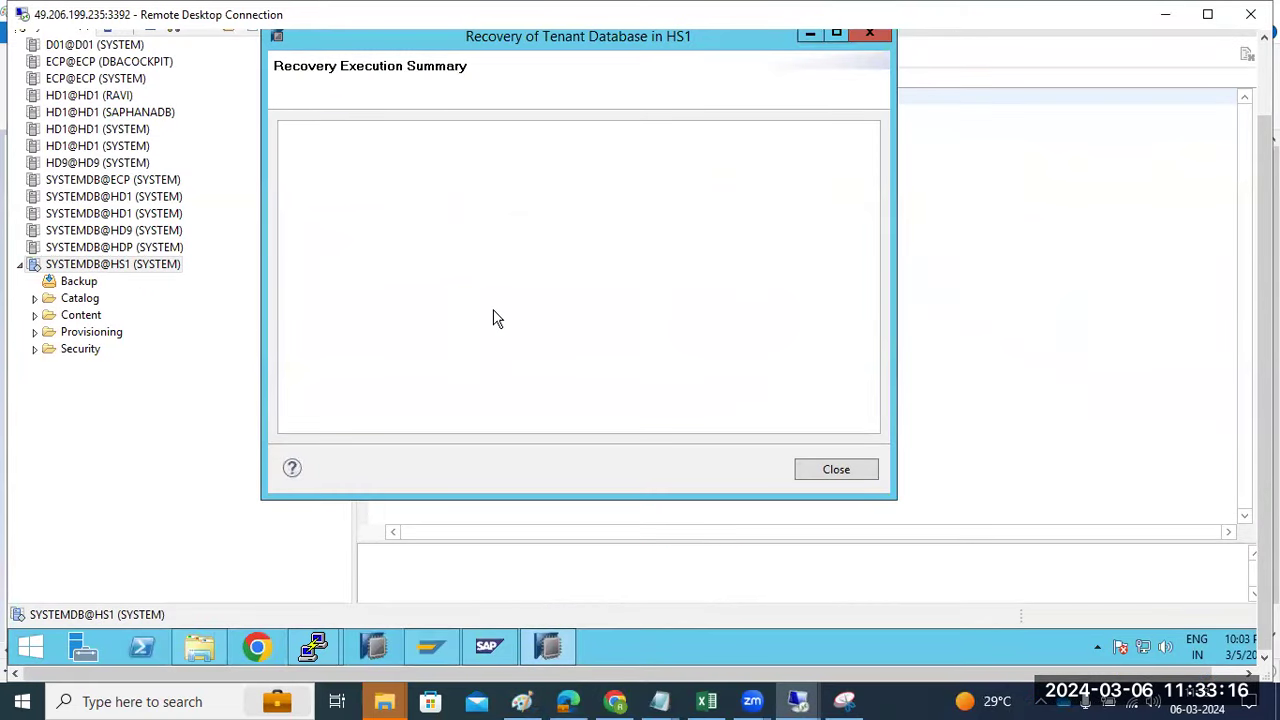